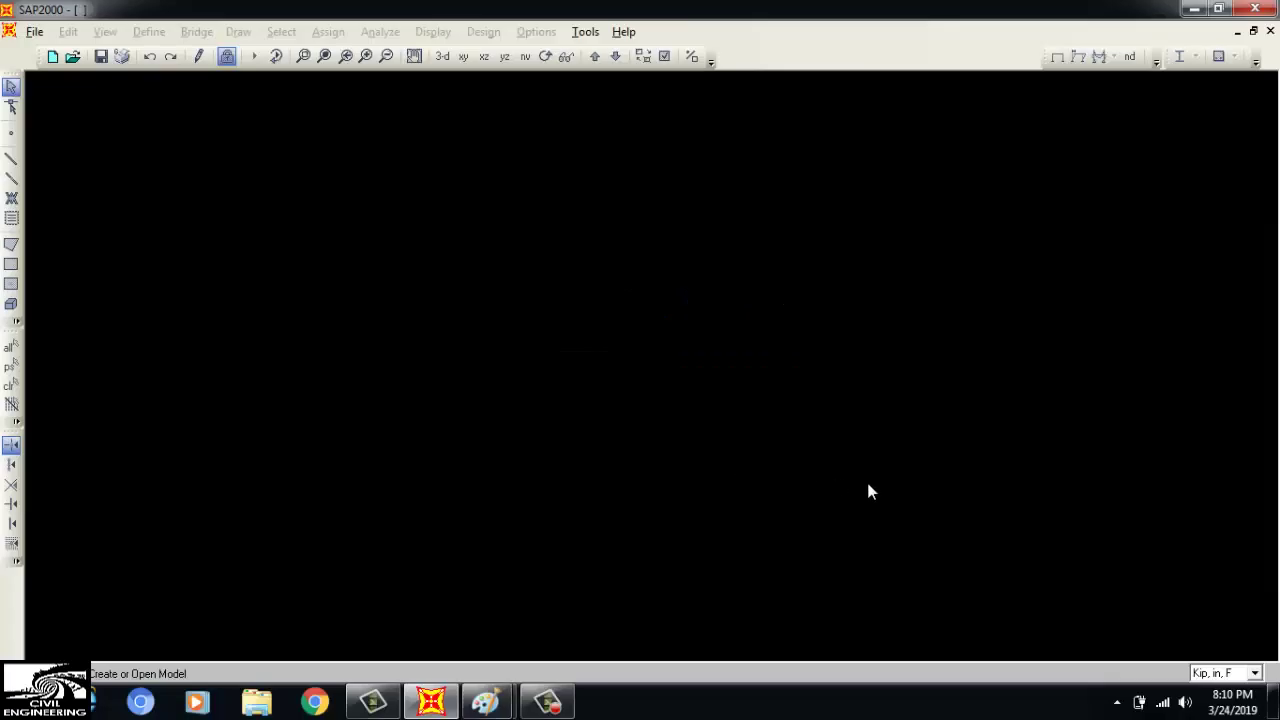
Set the program's default units to KN, m, C
left_click(1255, 674)
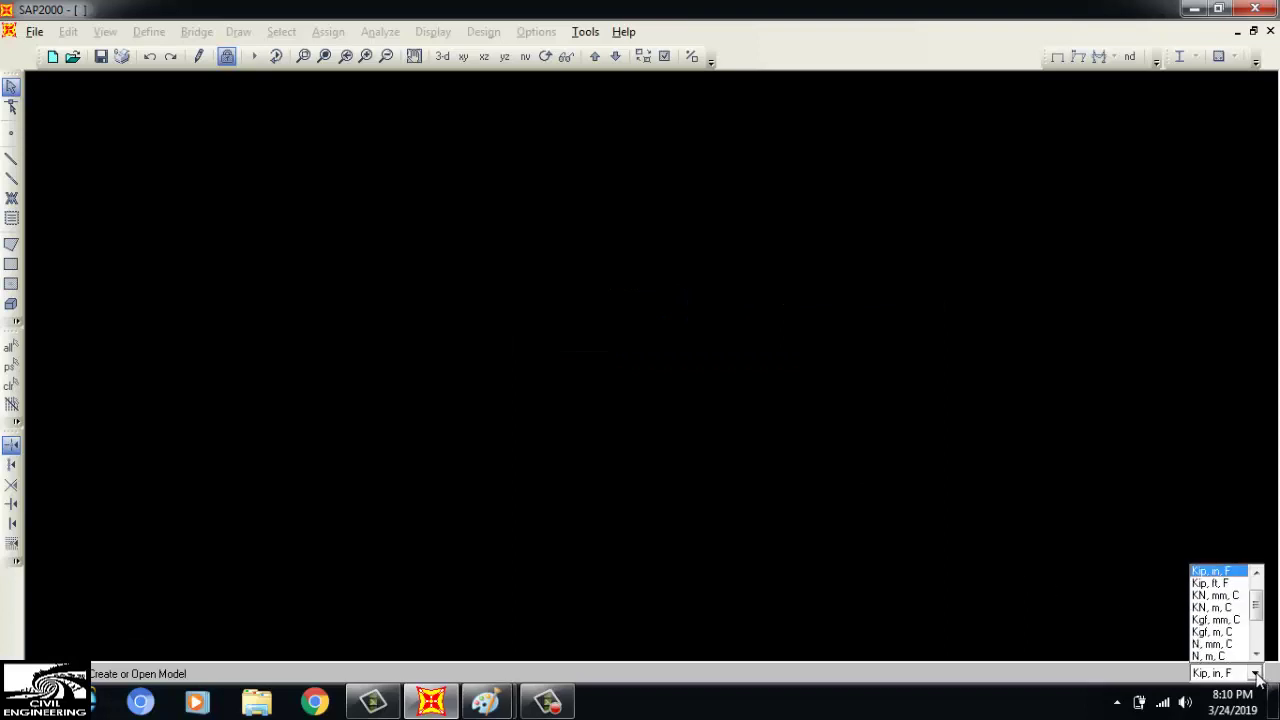
left_click(1210, 607)
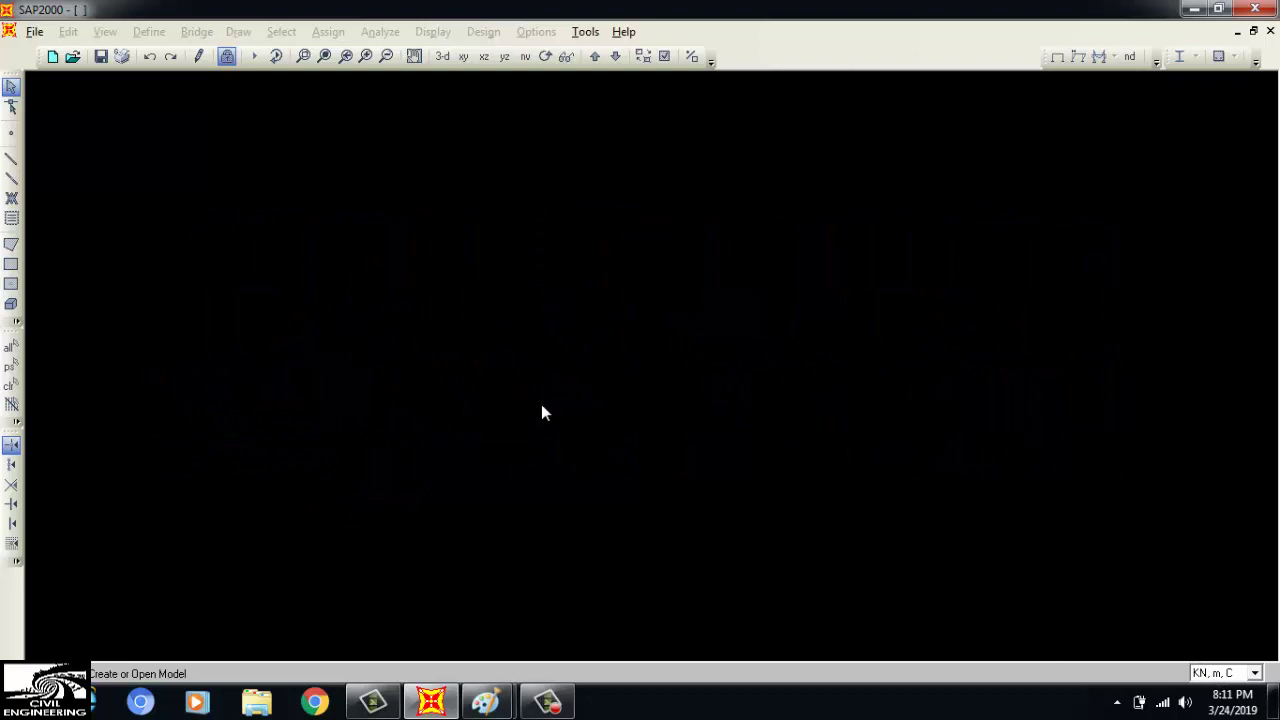
left_click(35, 32)
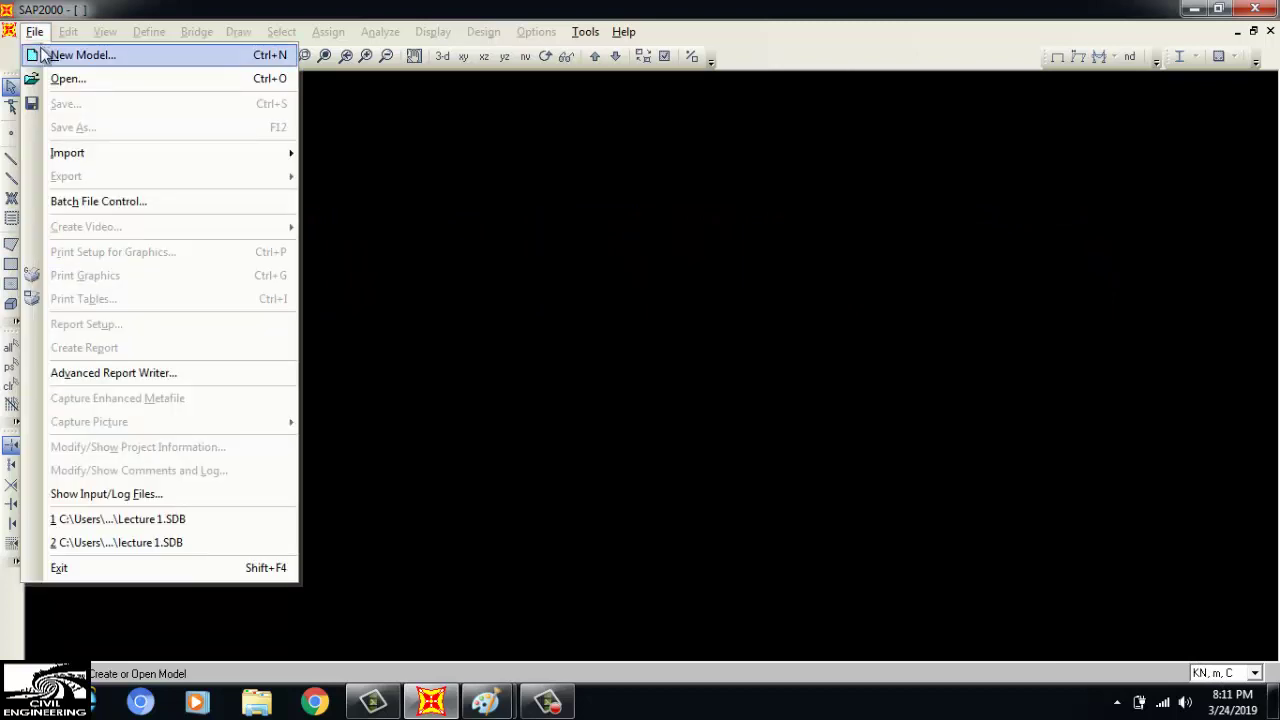
left_click(80, 55)
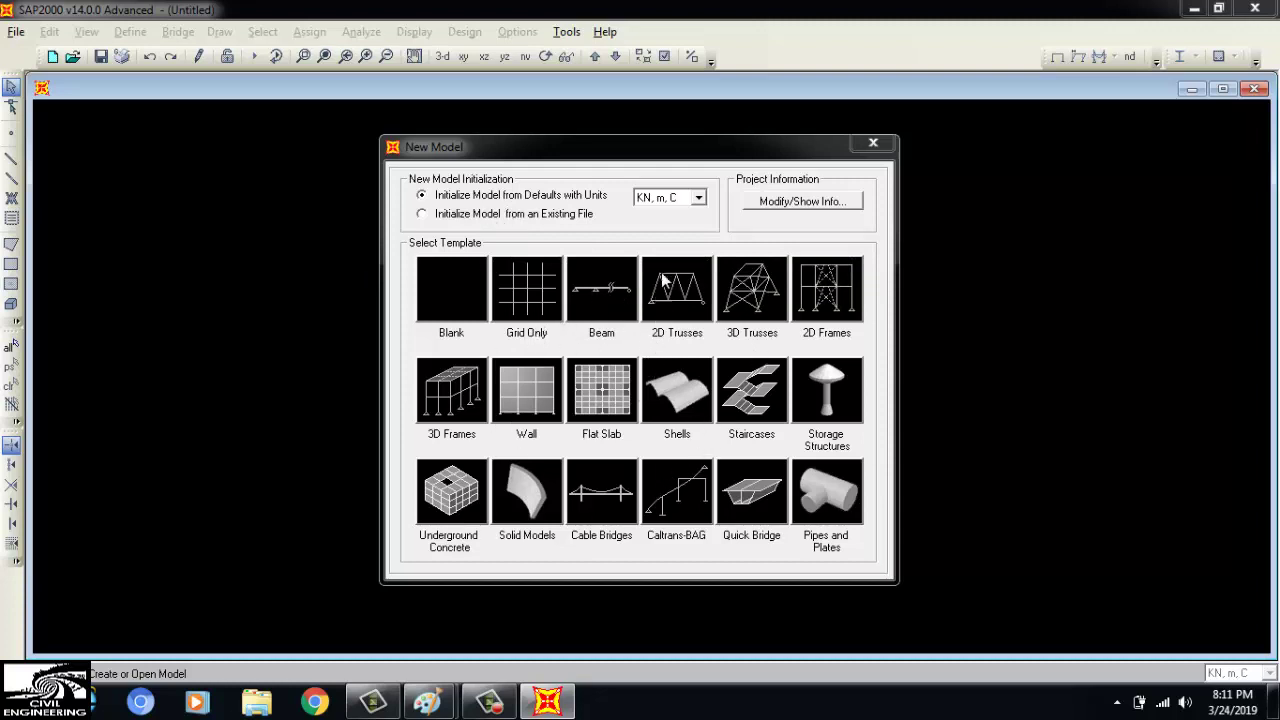
left_click(698, 198)
left_click(672, 212)
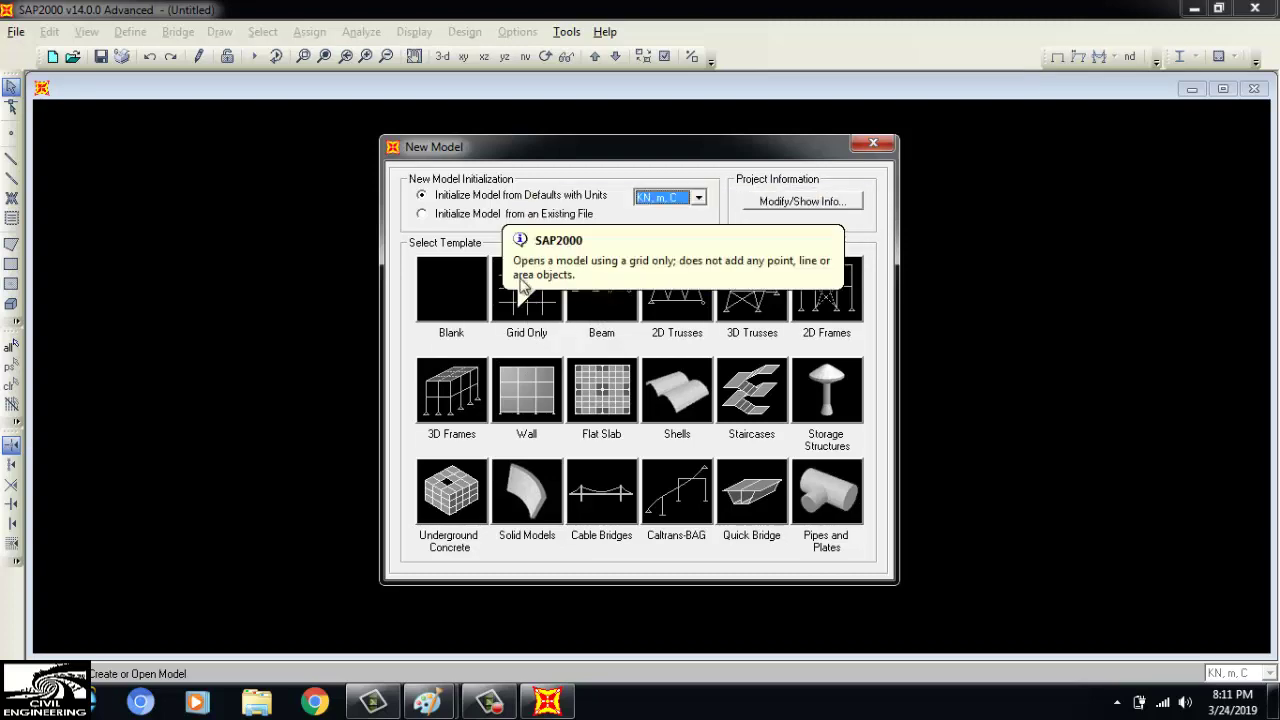
left_click(598, 304)
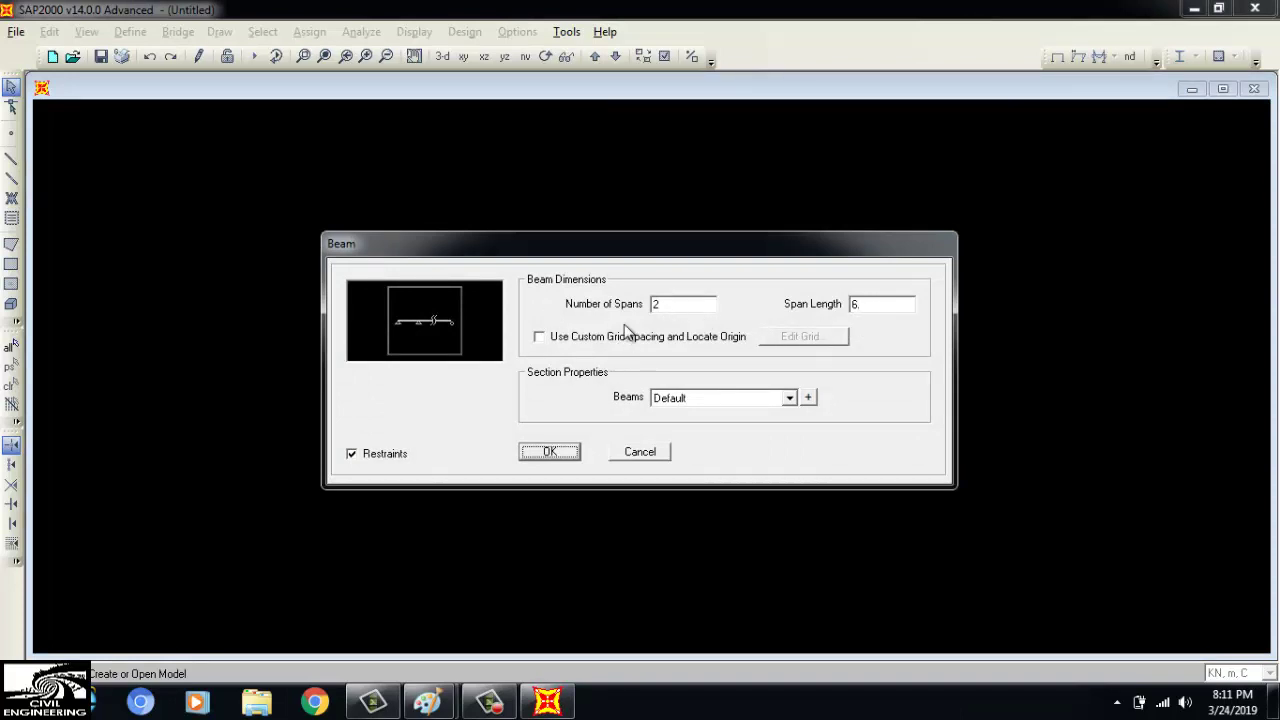
left_click(639, 453)
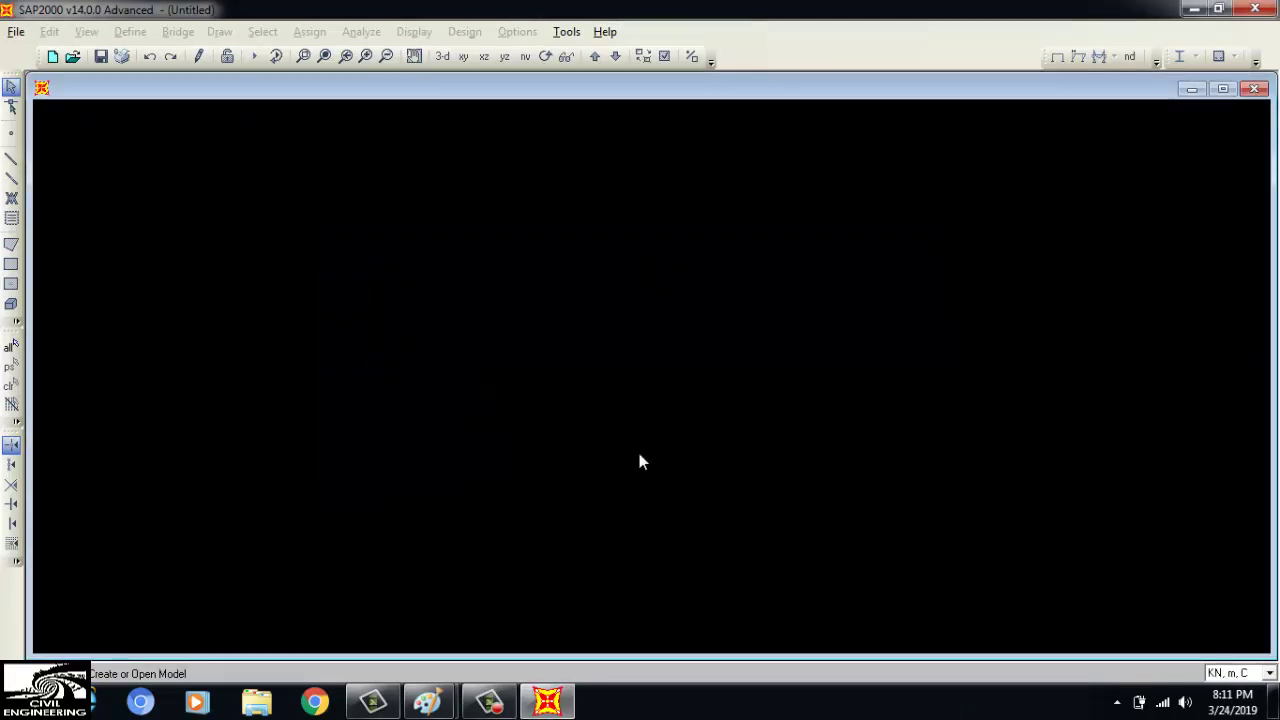
Create a new Grid Only model with 2 grid lines in X, 1 in Y and 1 in Z
left_click(16, 31)
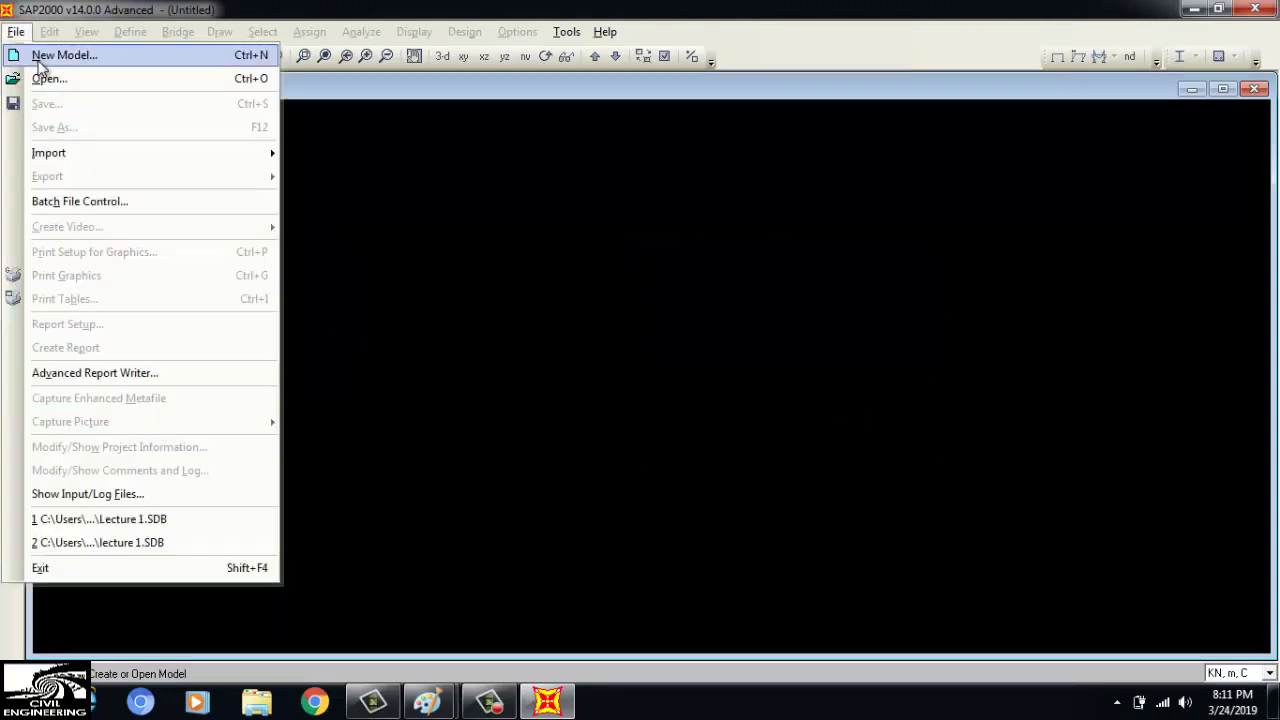
left_click(40, 55)
left_click(530, 295)
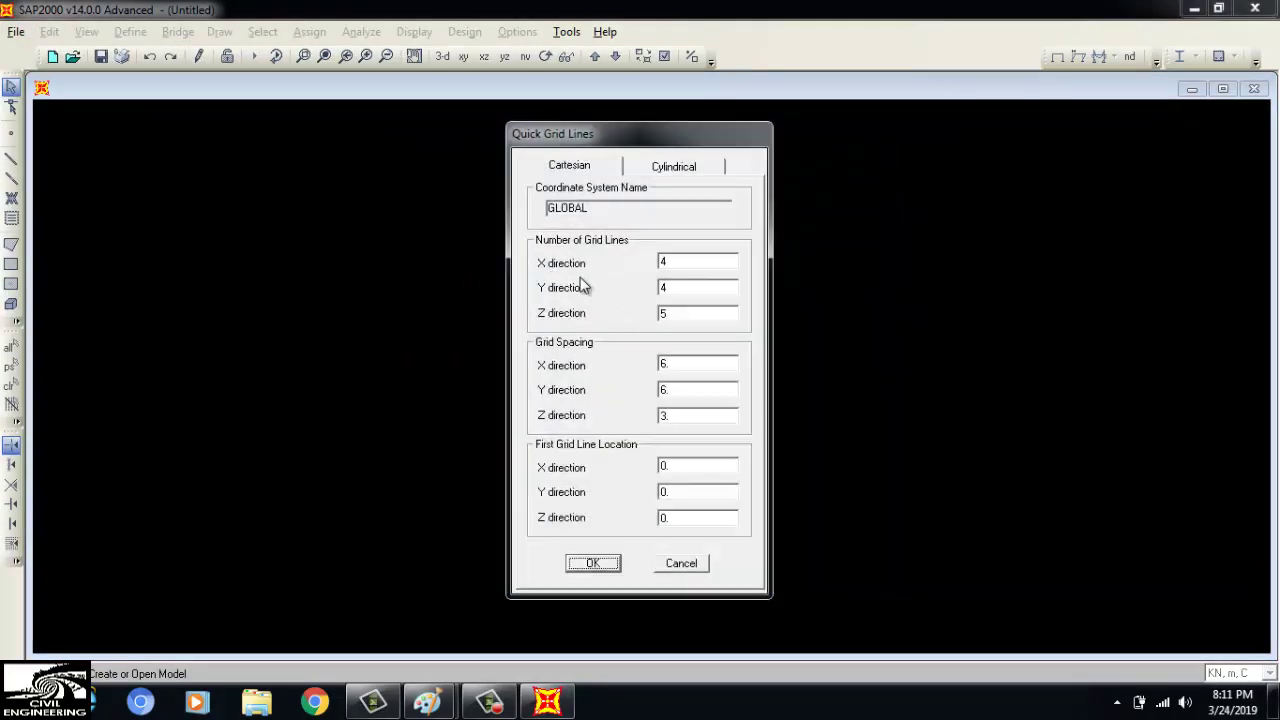
key("alt+Tab")
key("alt+Tab")
left_click(665, 262)
type("2")
type("1")
type("1")
left_click(605, 562)
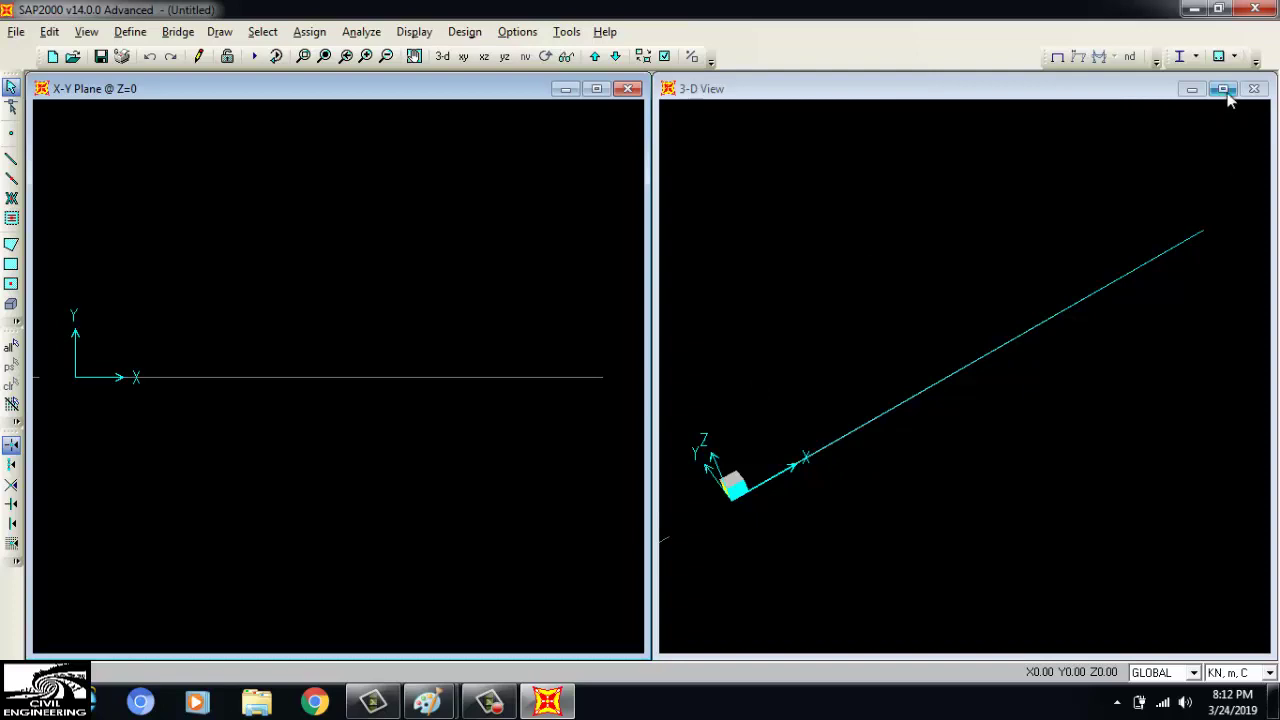
Close the 3-D view and check the grid system data from the X-Y plane view
left_click(1252, 90)
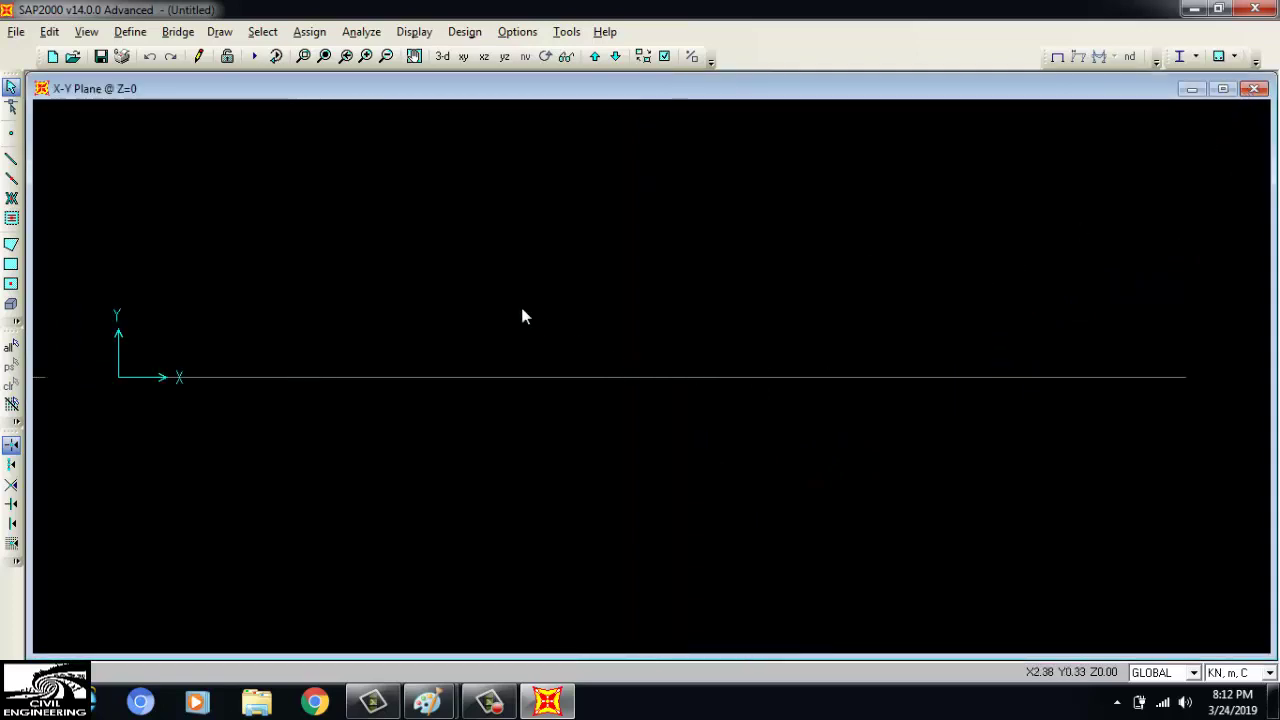
scroll(285, 403, "down", 3)
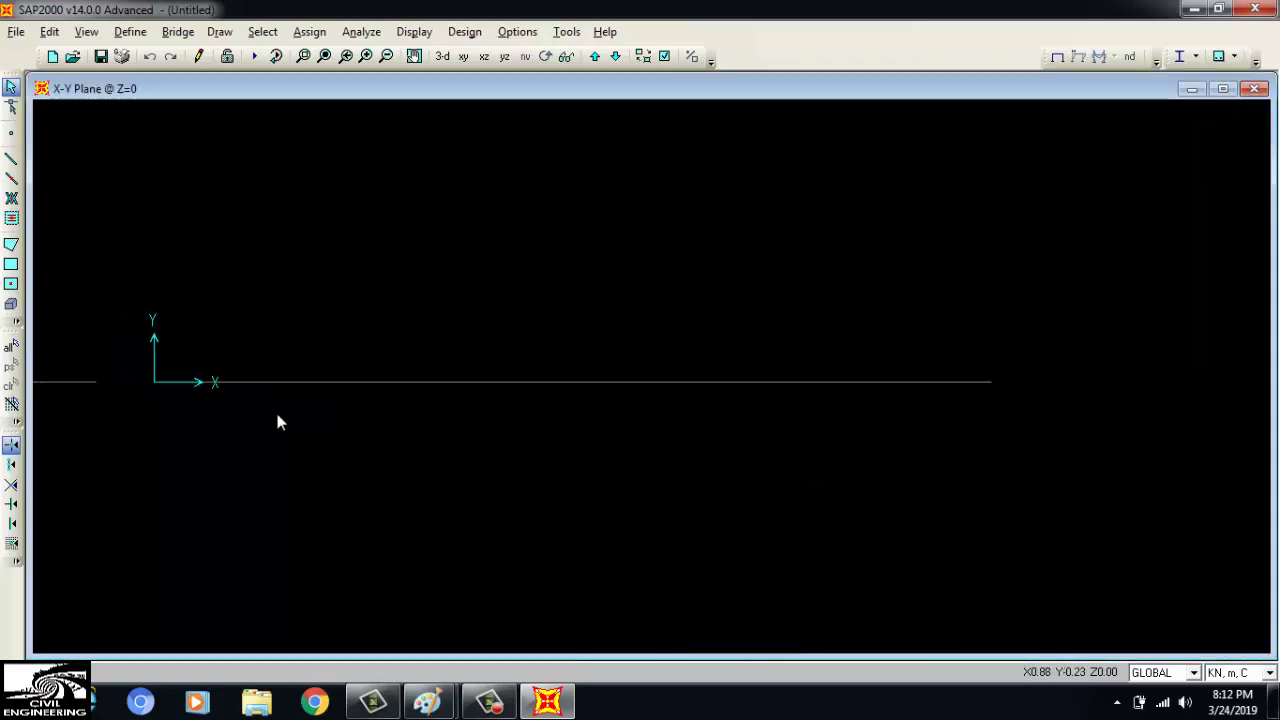
left_click_drag(321, 345, 366, 343)
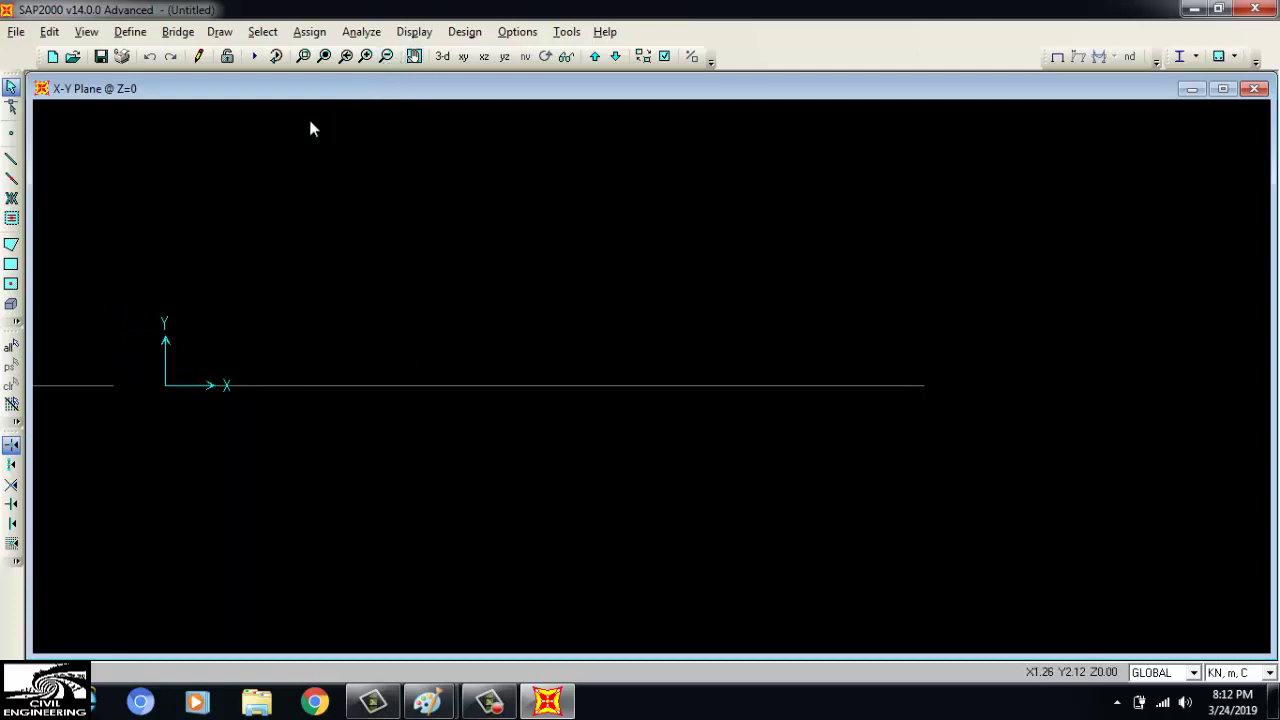
left_click(414, 56)
left_click_drag(292, 283, 468, 314)
left_click(414, 56)
left_click(414, 56)
left_click(414, 56)
left_click_drag(480, 230, 484, 235)
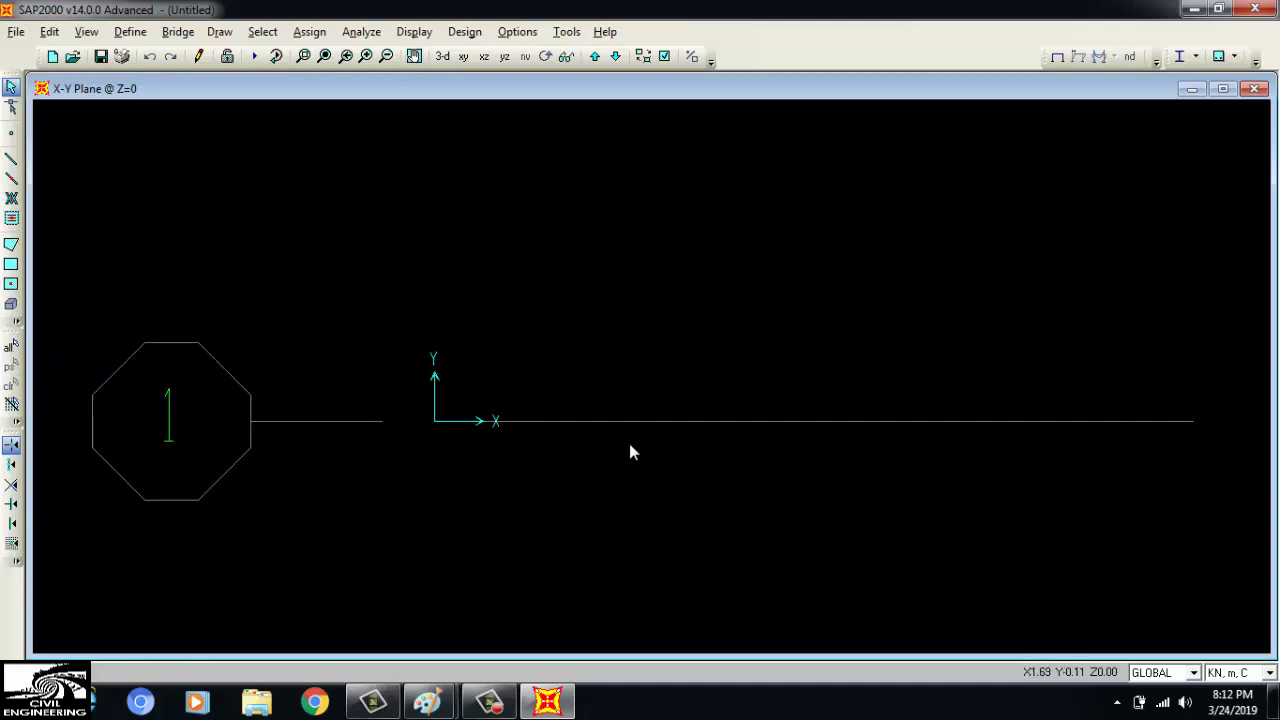
double_click(708, 421)
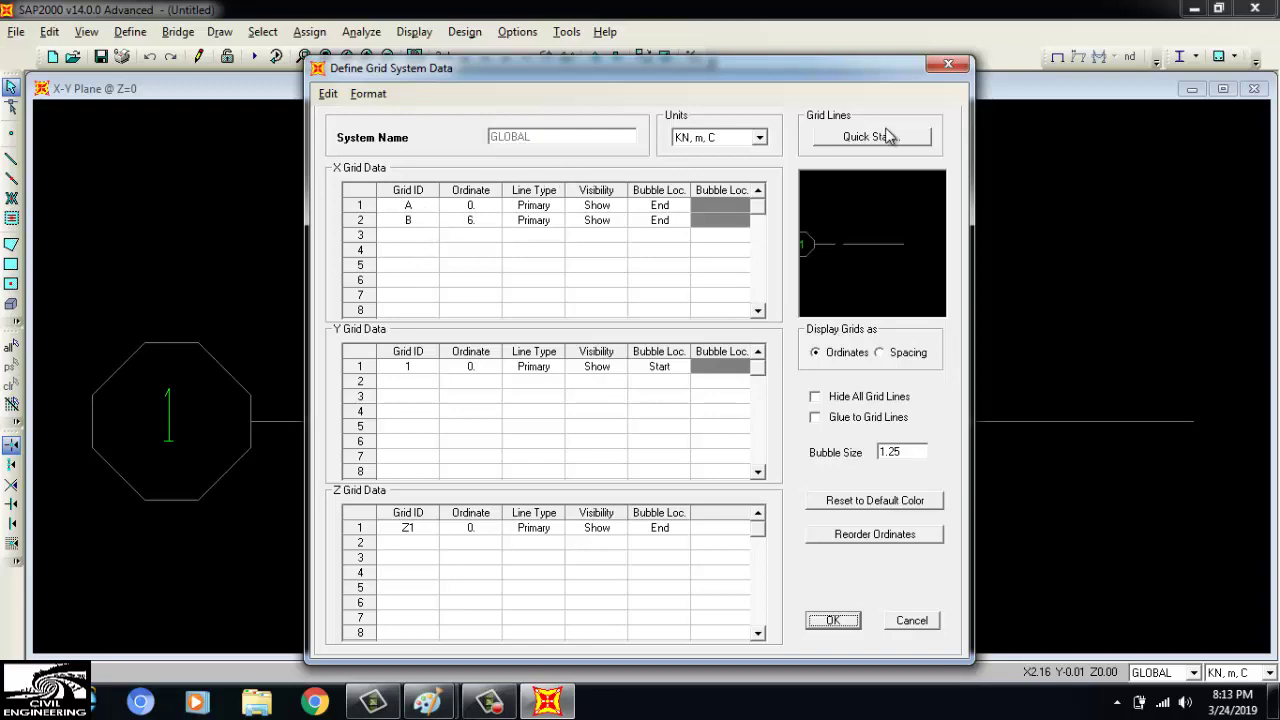
left_click(942, 67)
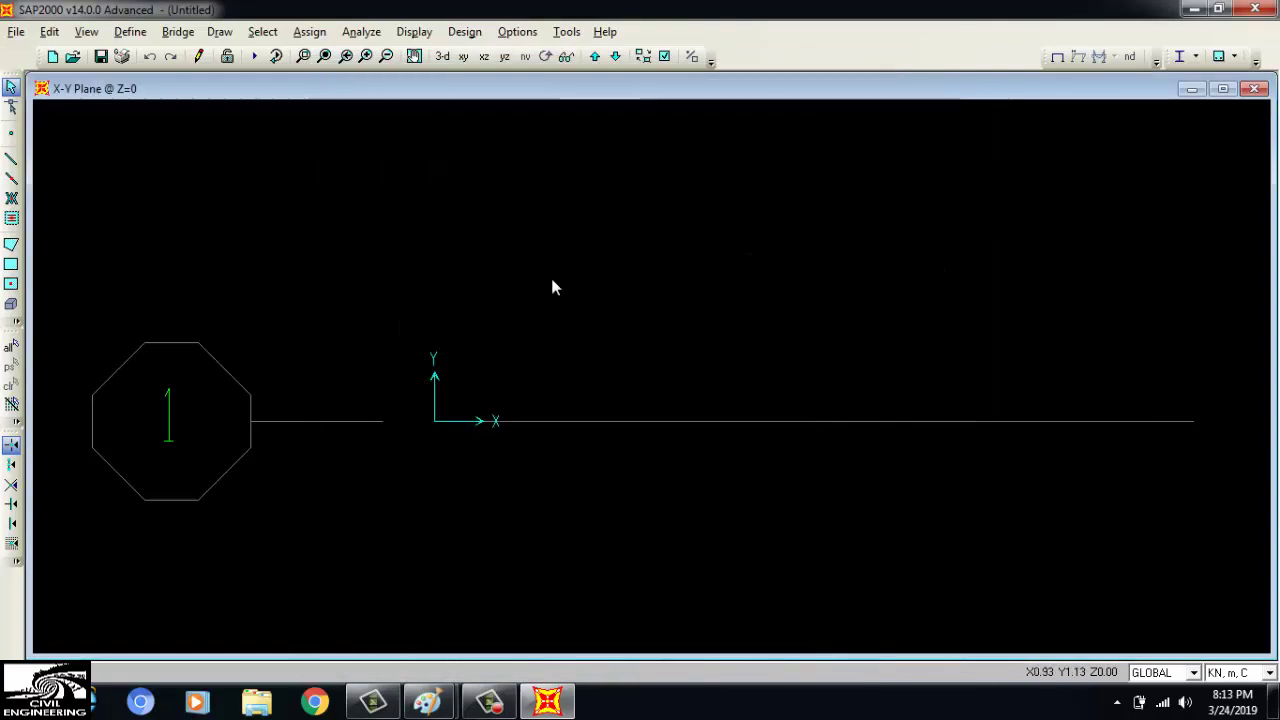
Display the model in the X-Z plane at Y=0 with grid lines A and B in view
left_click(484, 57)
scroll(673, 300, "down", 3)
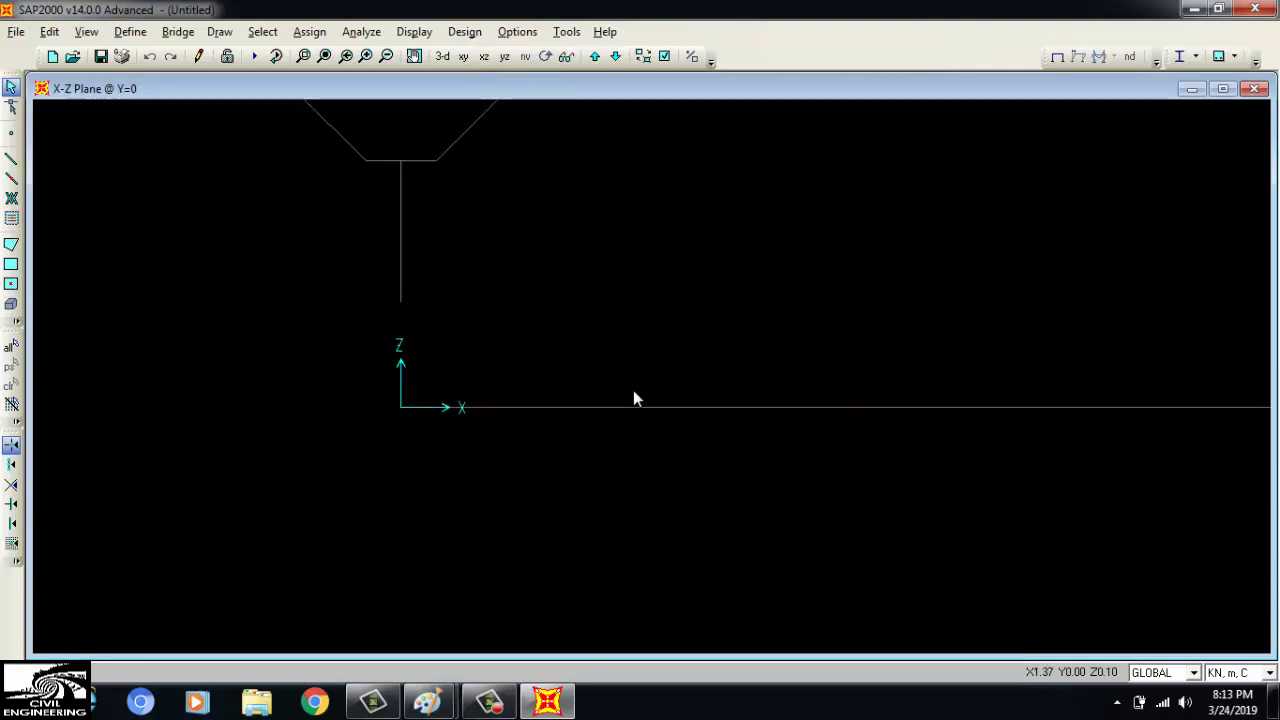
left_click(412, 57)
left_click_drag(823, 166, 574, 297)
scroll(300, 306, "down", 2)
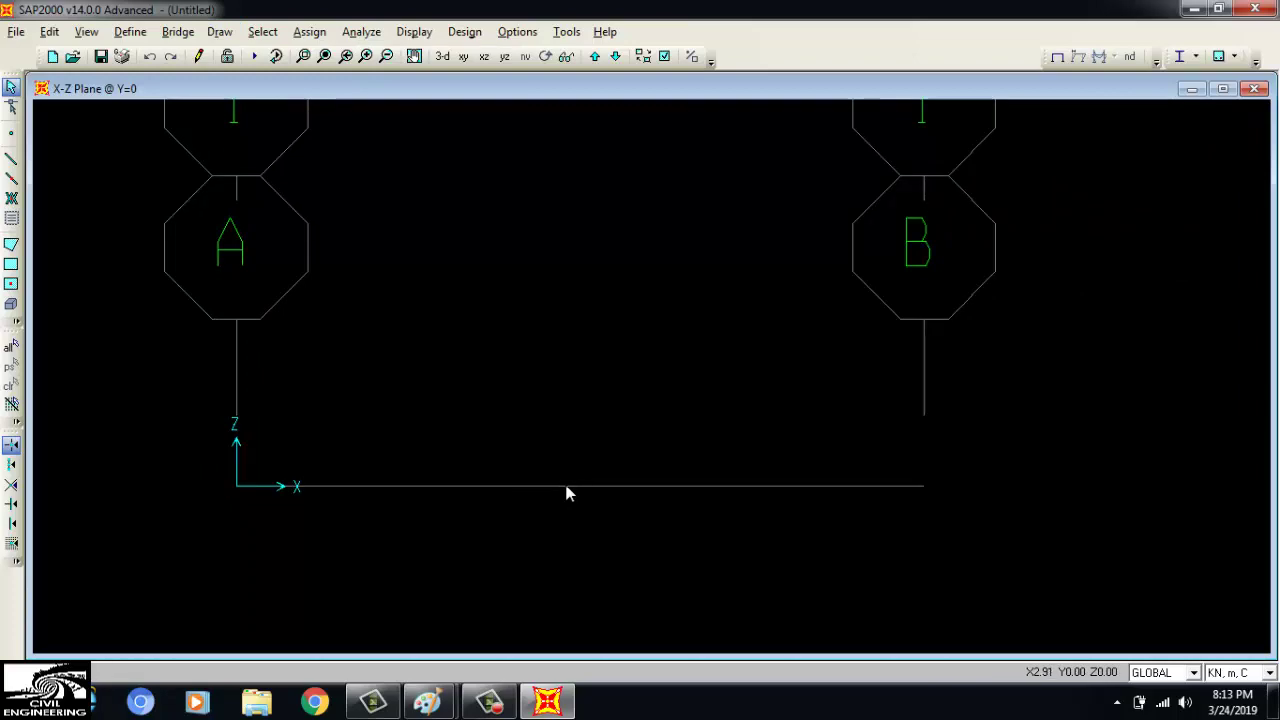
Set the X ordinate of grid line B to 10 m in the GLOBAL grid system
double_click(567, 487)
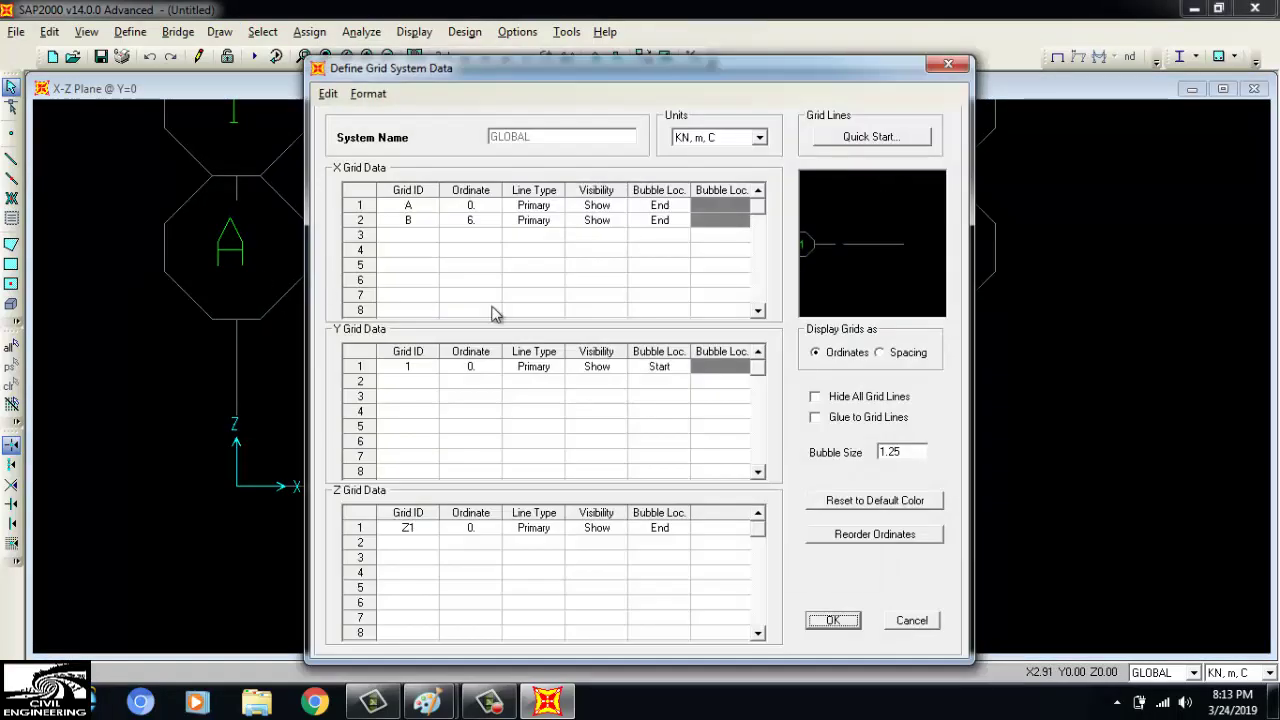
left_click(483, 222)
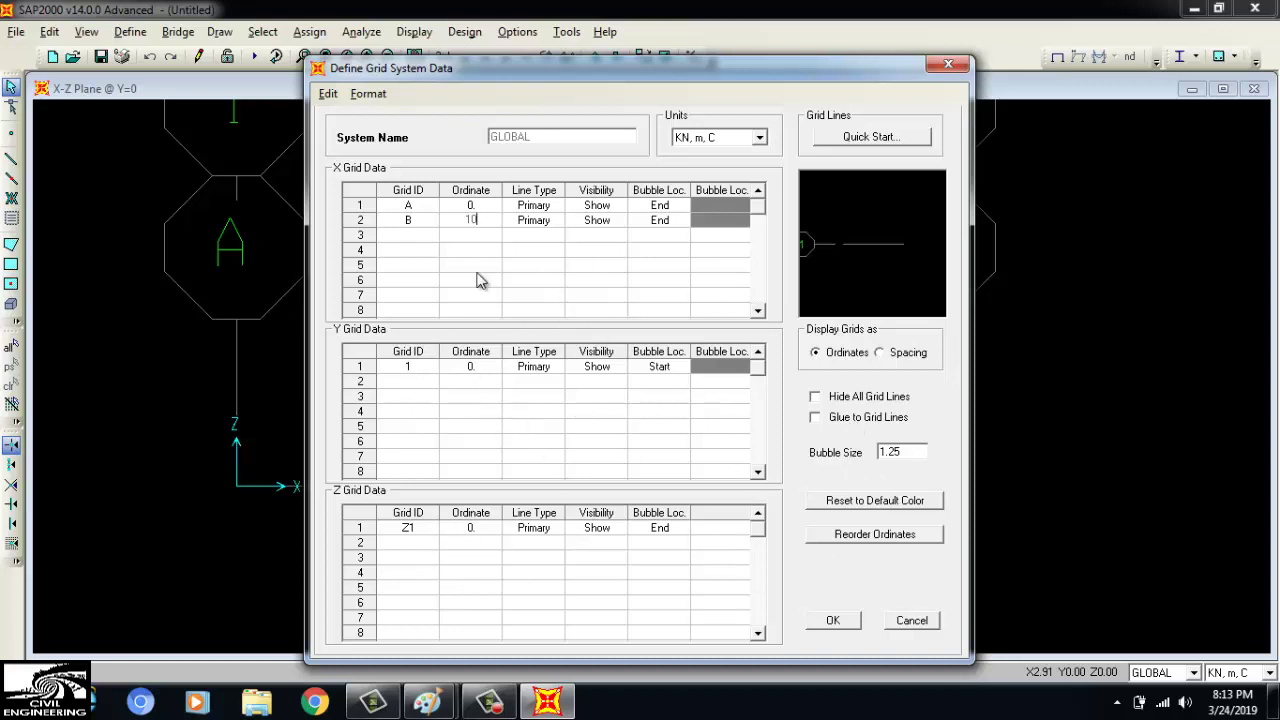
key("Return")
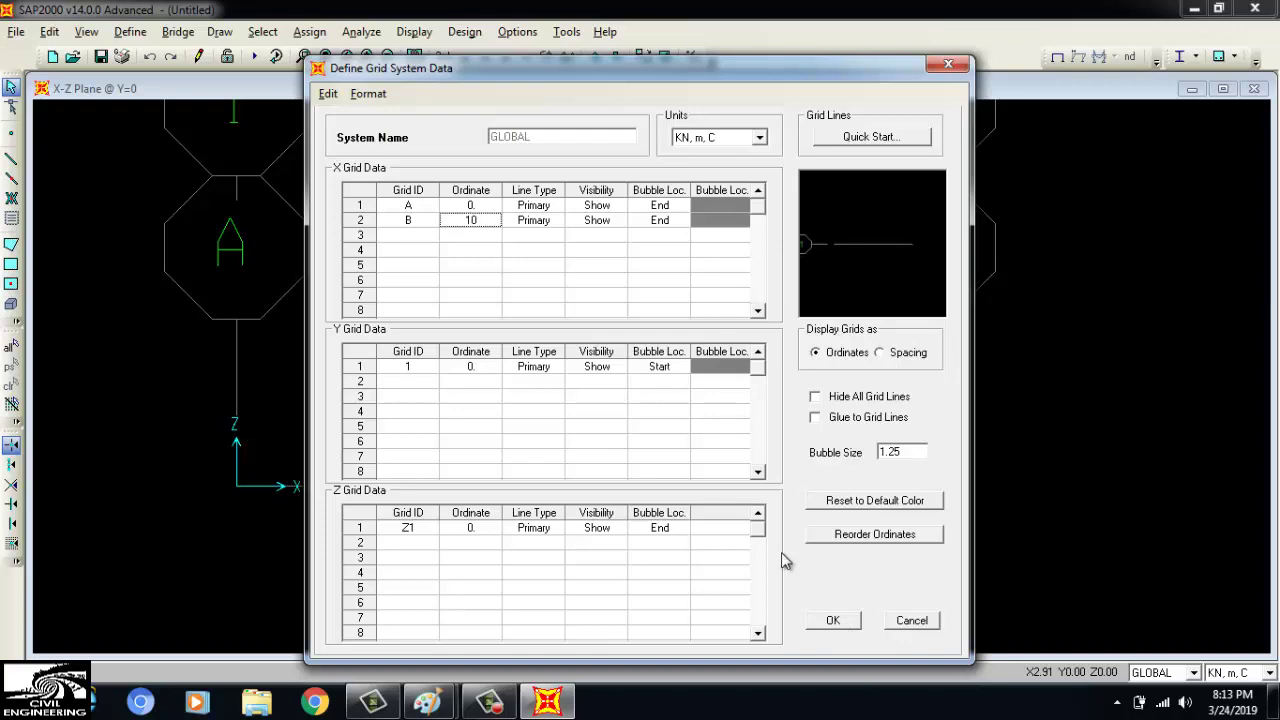
left_click(833, 620)
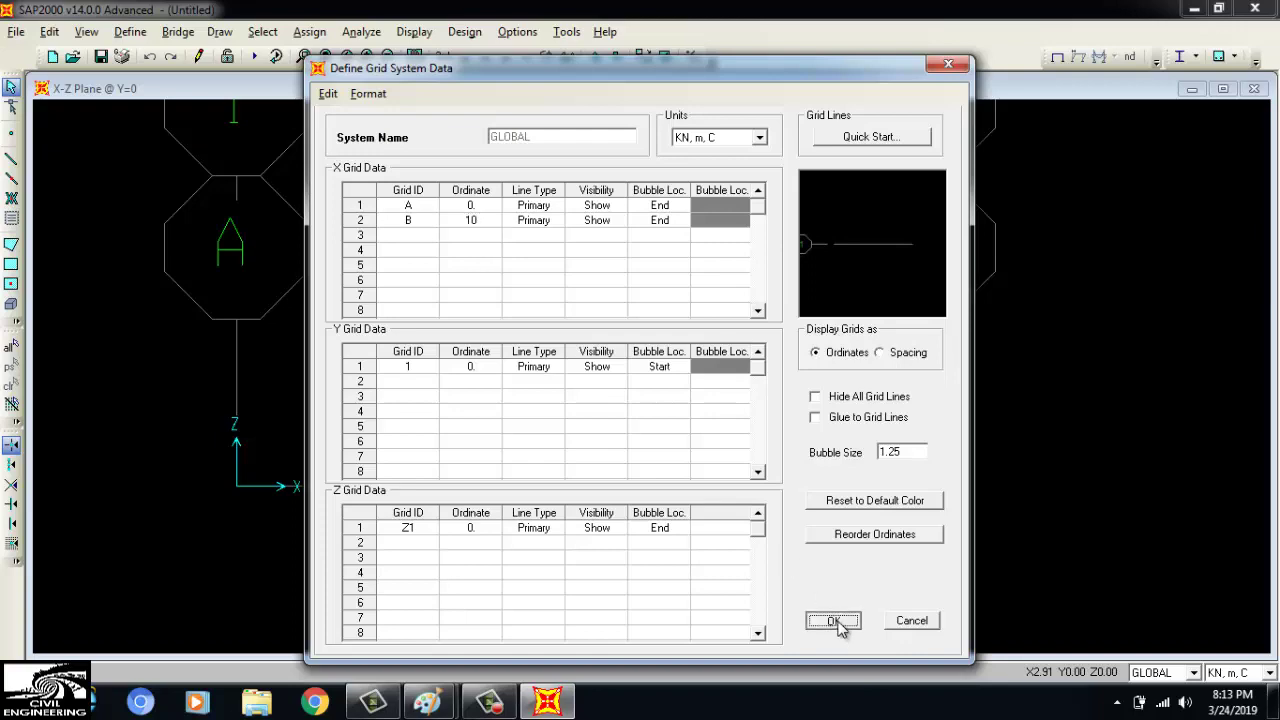
scroll(516, 362, "down", 4)
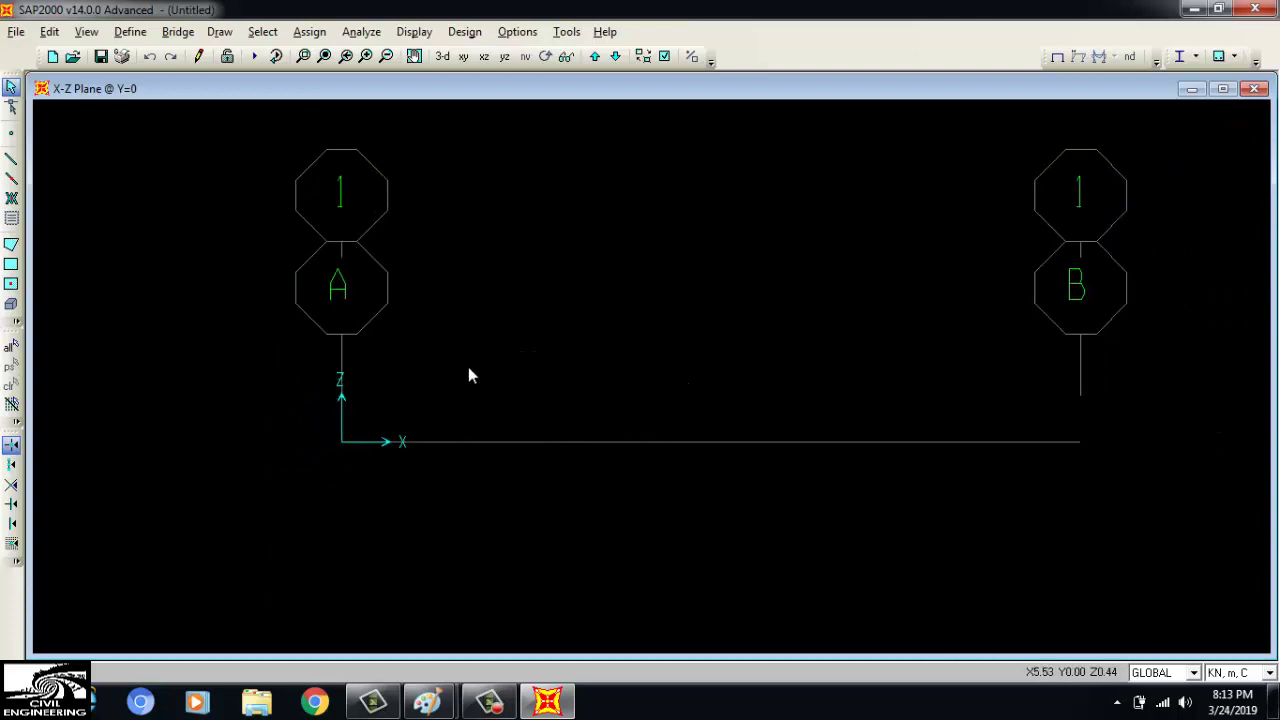
Hide all grid lines of the GLOBAL grid system
double_click(650, 441)
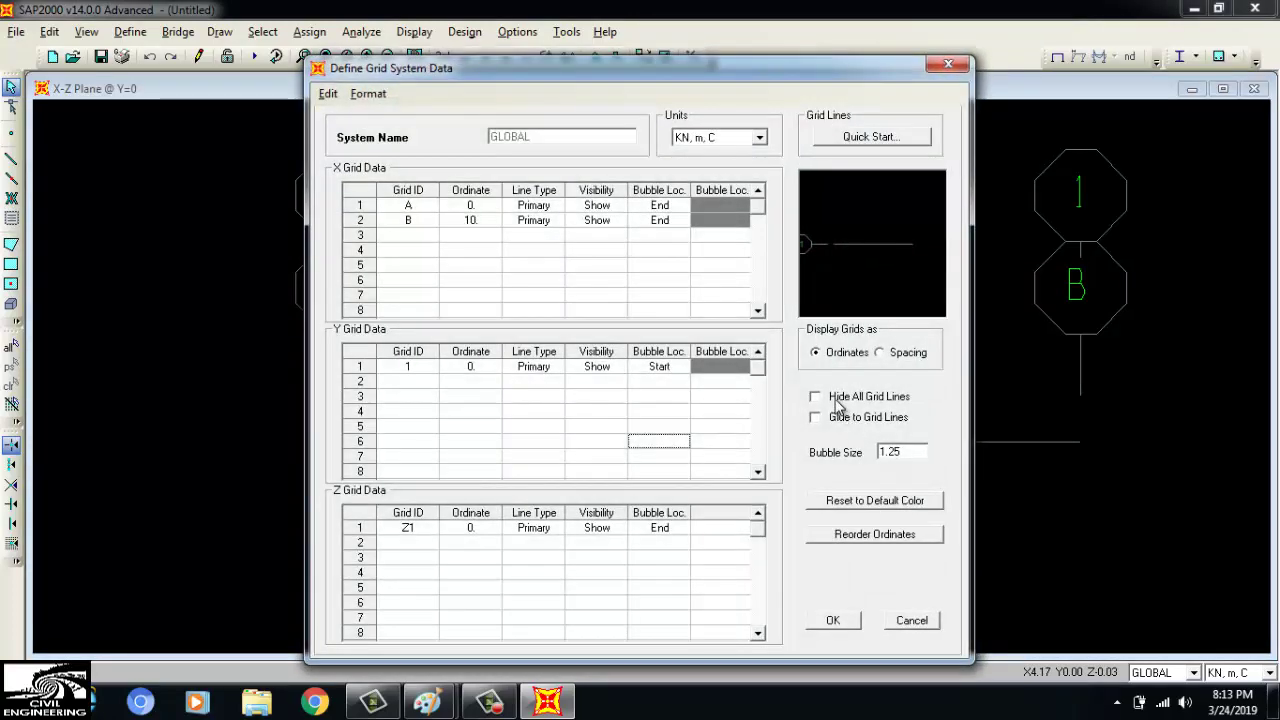
left_click(838, 398)
left_click(832, 620)
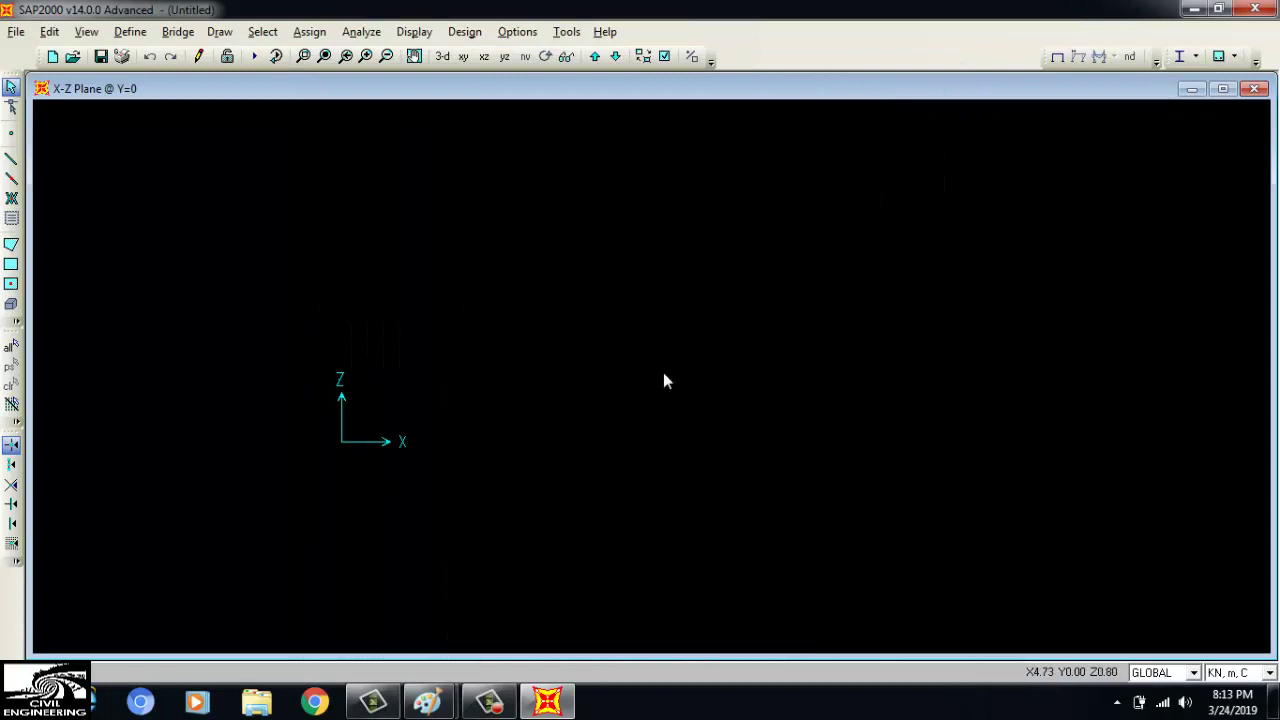
Edit the GLOBAL grid system so that all its grid lines are shown again
right_click(473, 231)
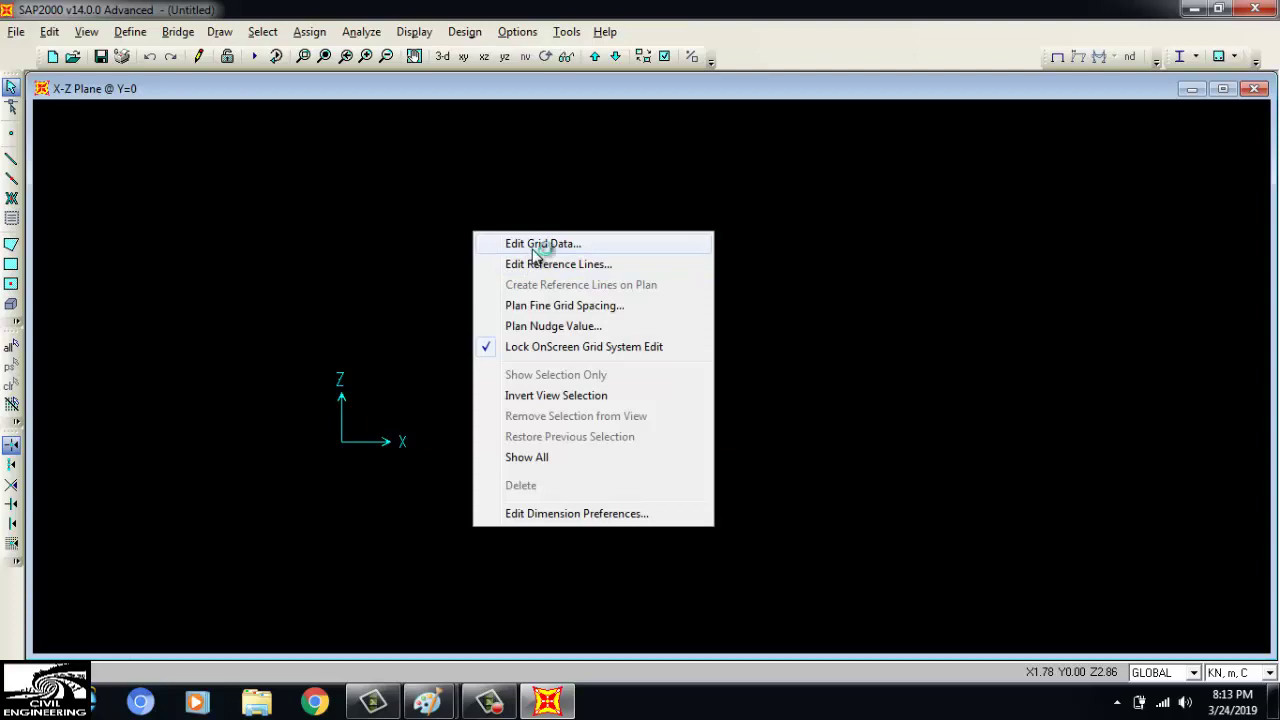
left_click(540, 244)
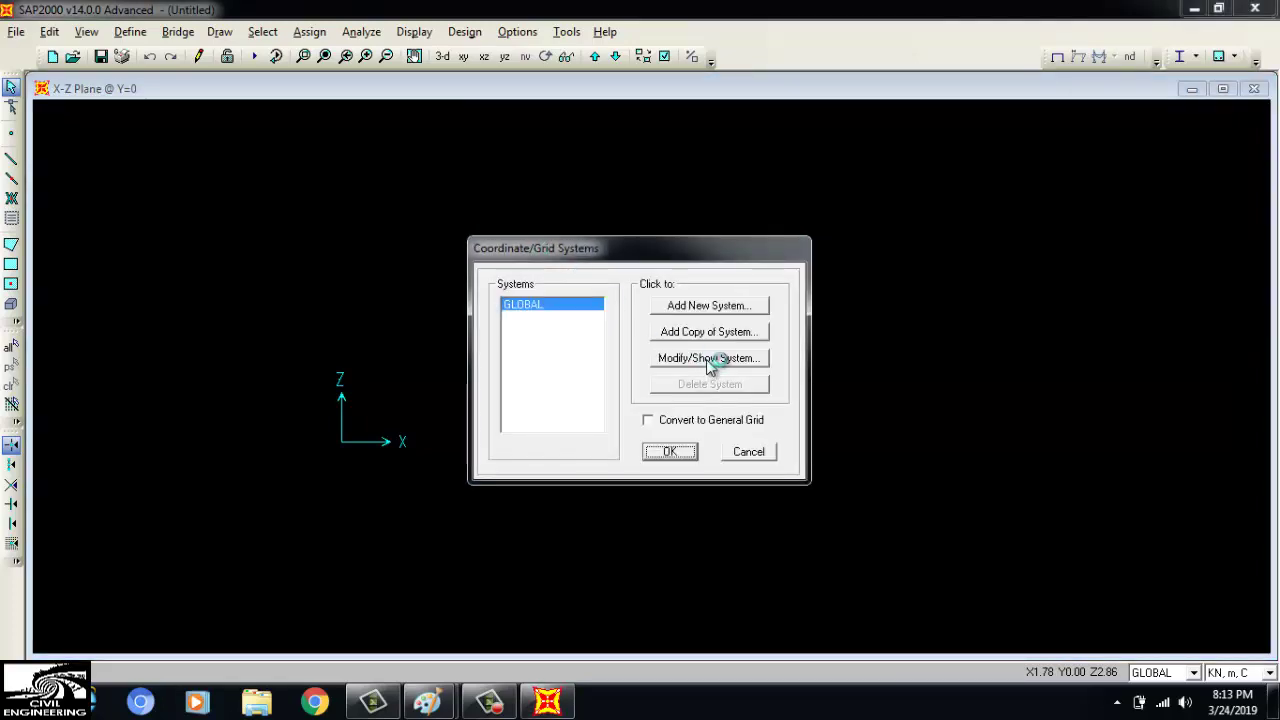
left_click(705, 364)
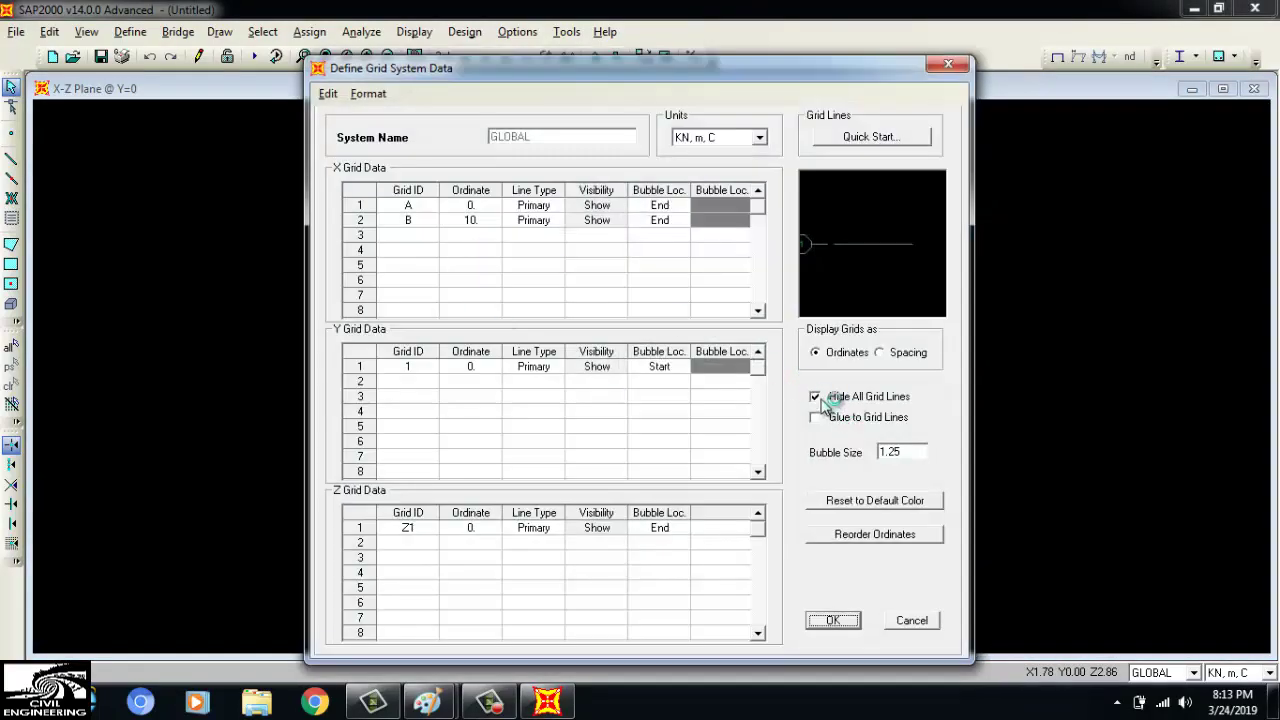
left_click(817, 398)
left_click(836, 622)
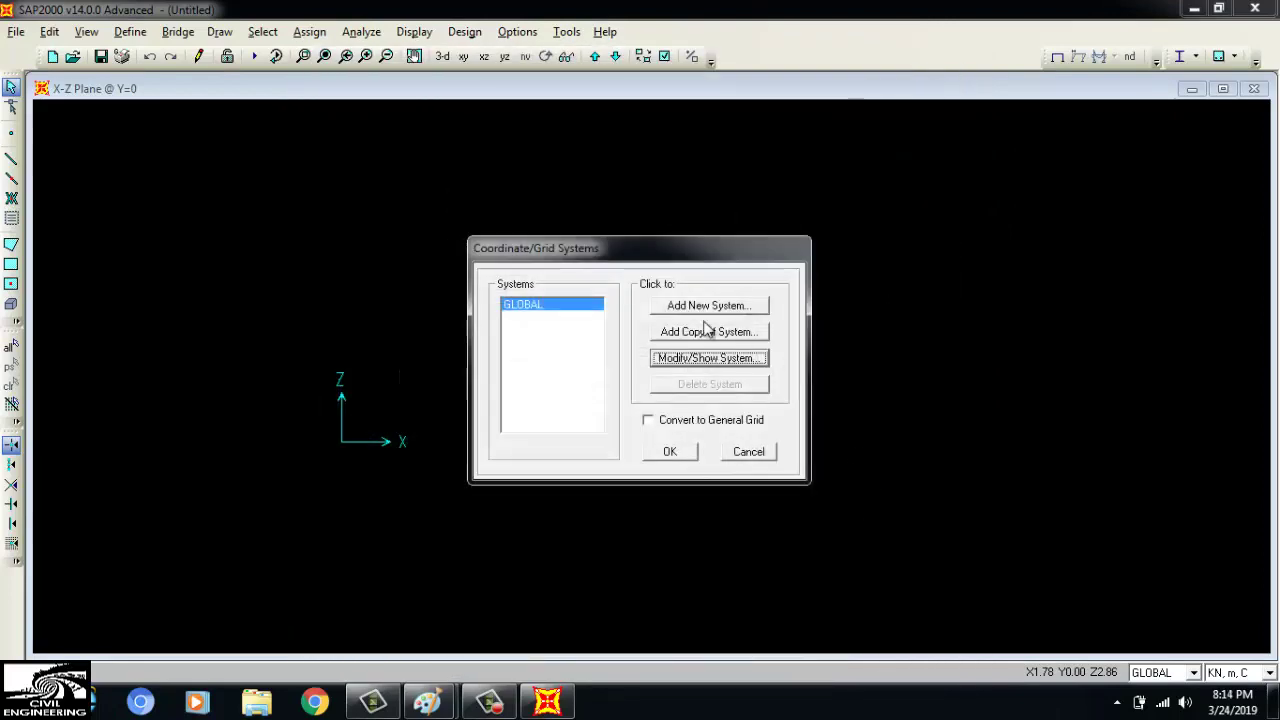
left_click(678, 452)
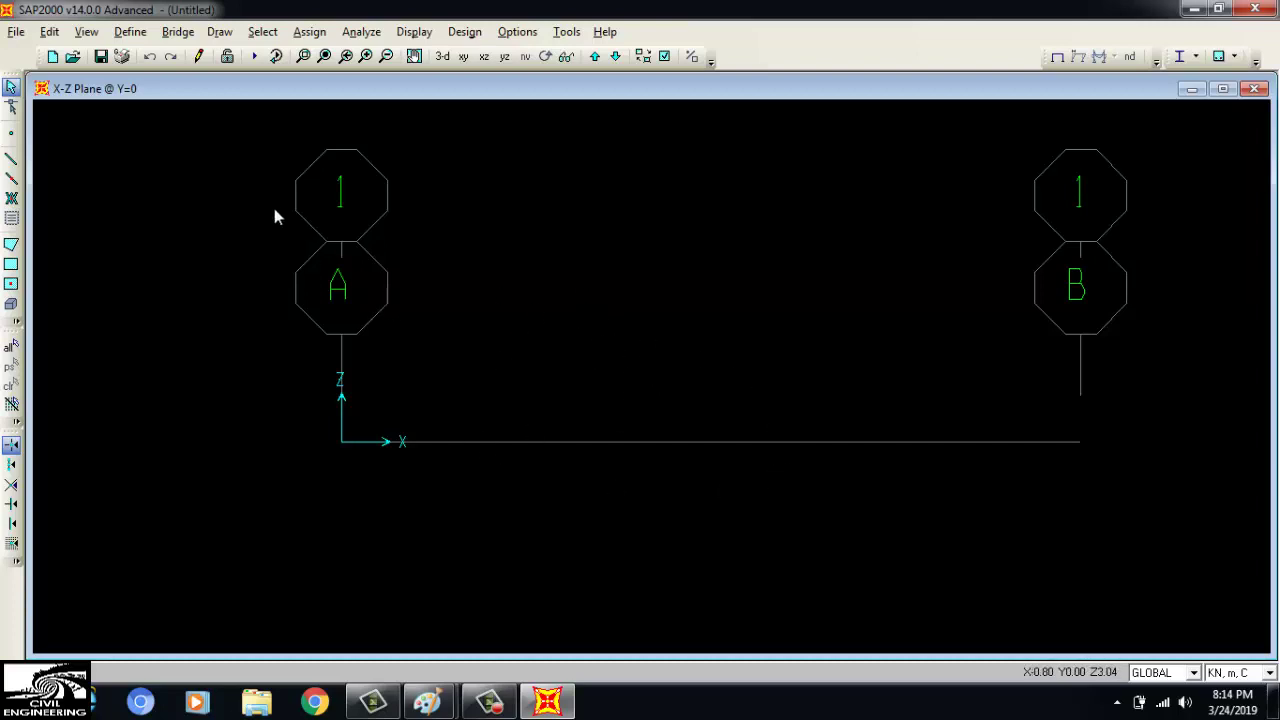
Delete the 4000Psi material from the model's material definitions
left_click(134, 33)
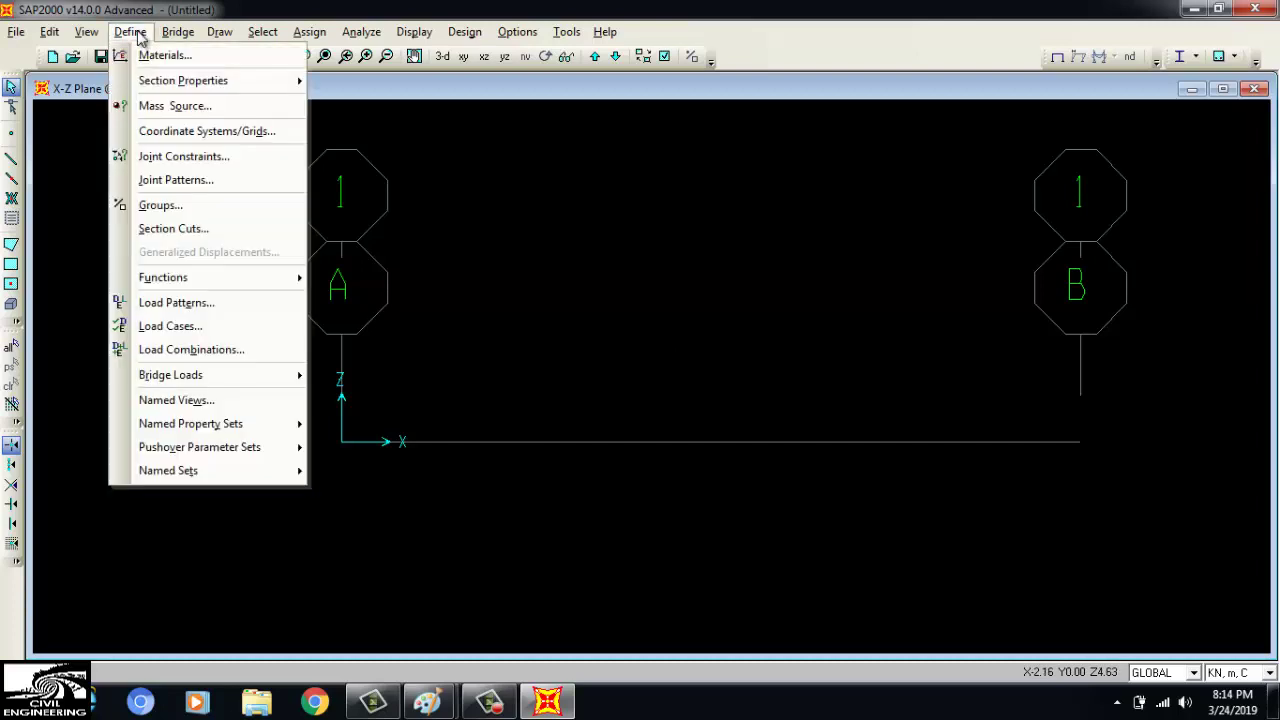
left_click(150, 56)
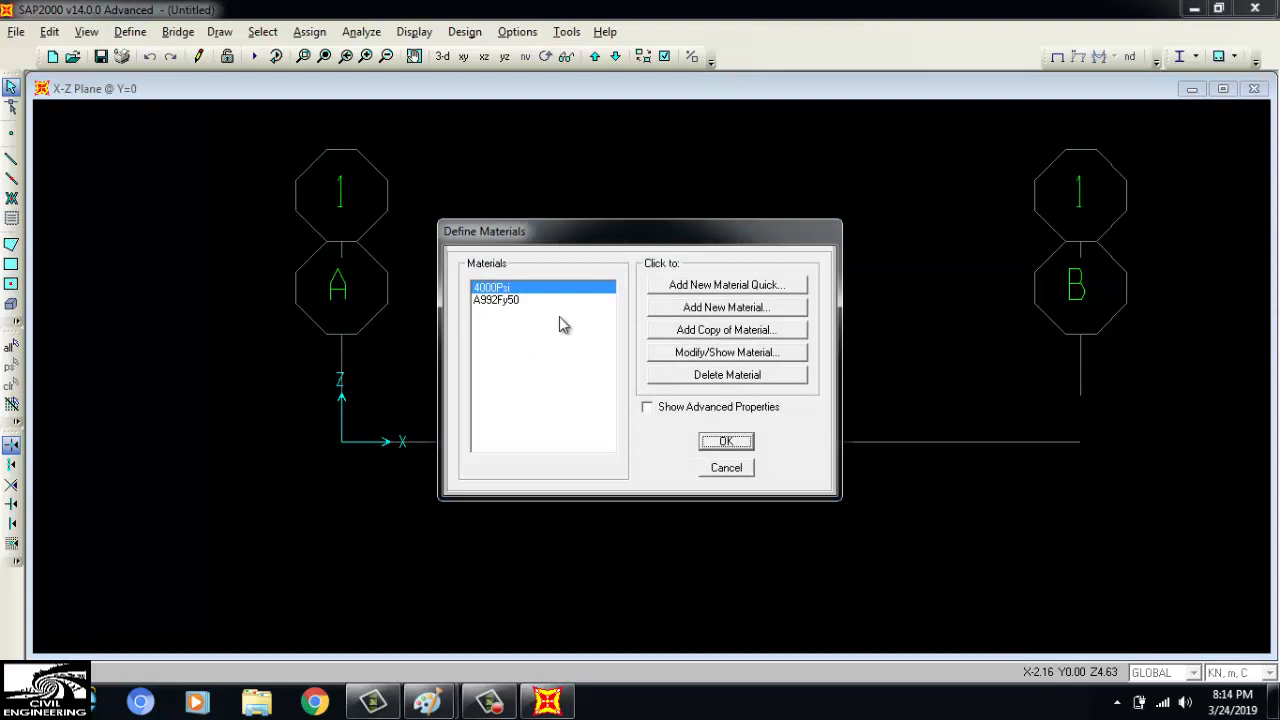
left_click(507, 301)
left_click(520, 290)
left_click(522, 298)
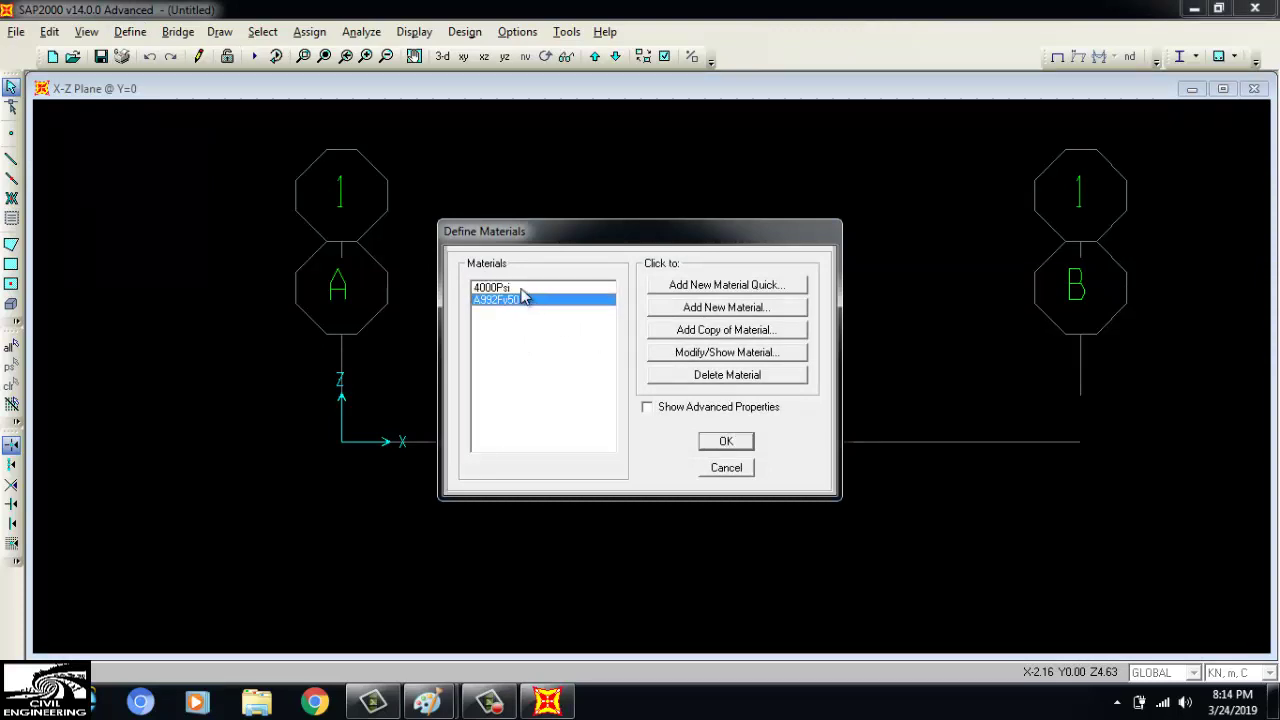
left_click(515, 290)
left_click(722, 376)
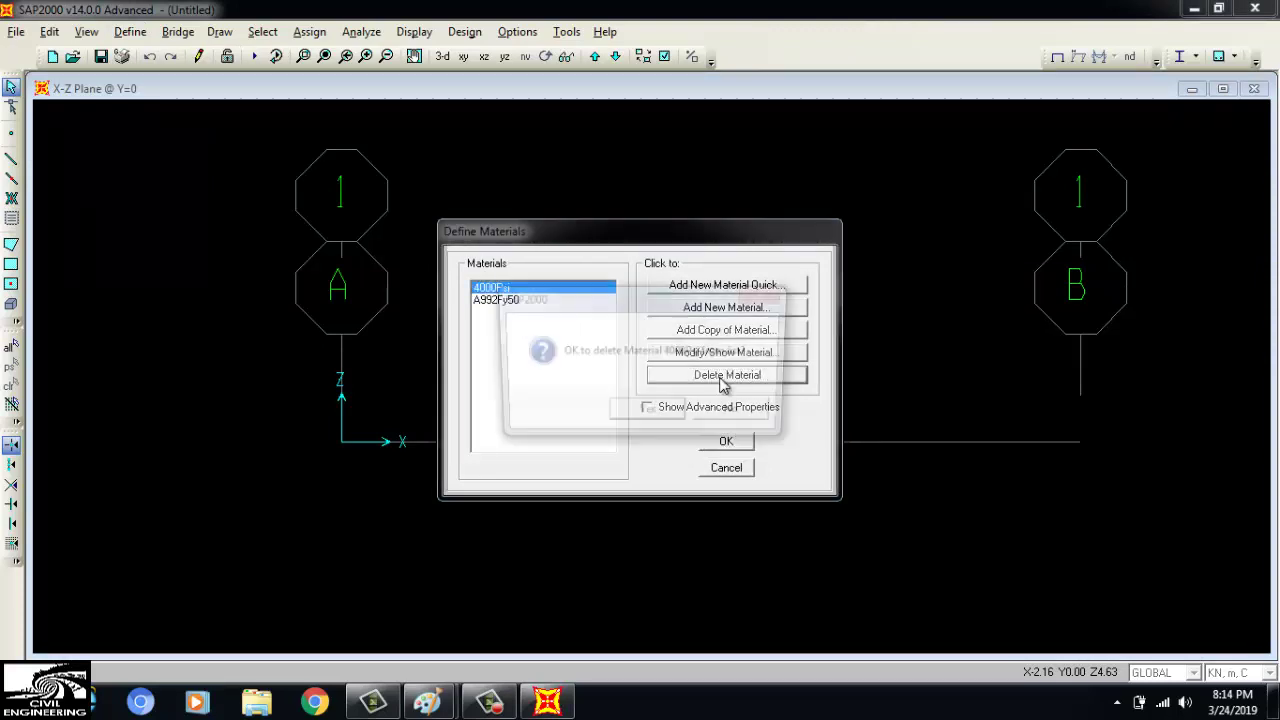
left_click(648, 414)
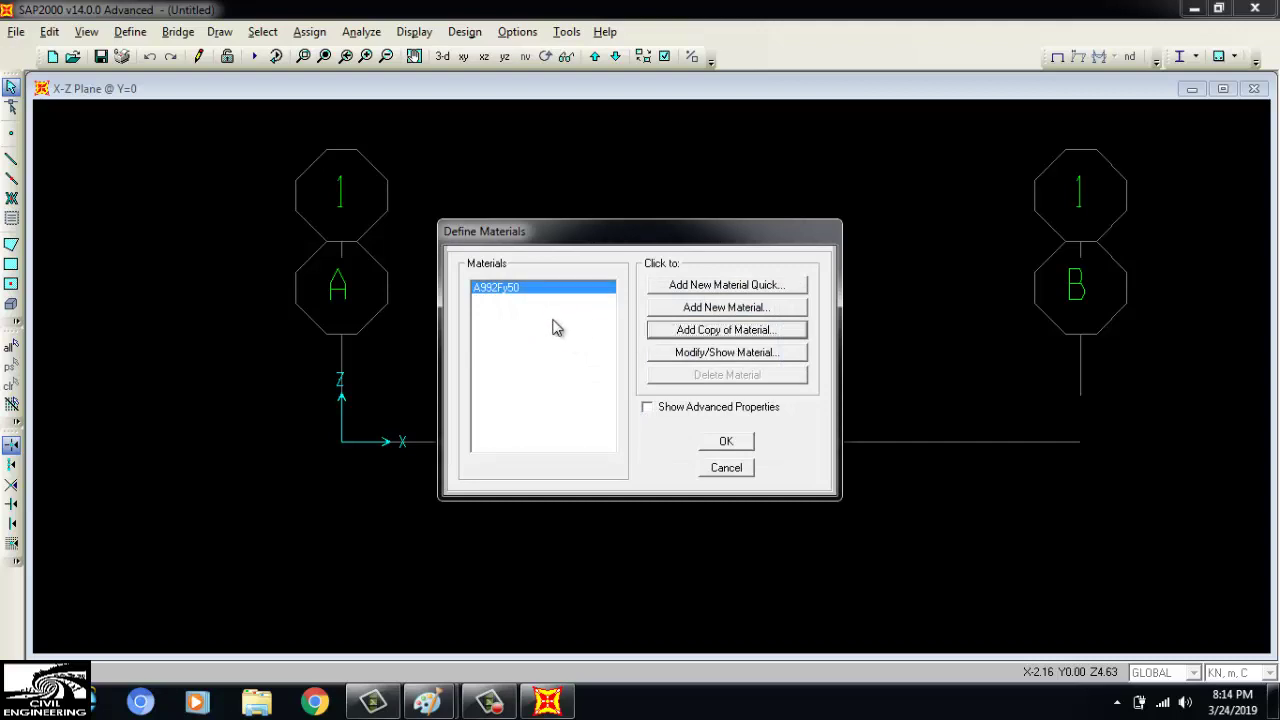
Add a quick concrete material with the f'c 5000 psi specification to the model's materials
left_click(752, 288)
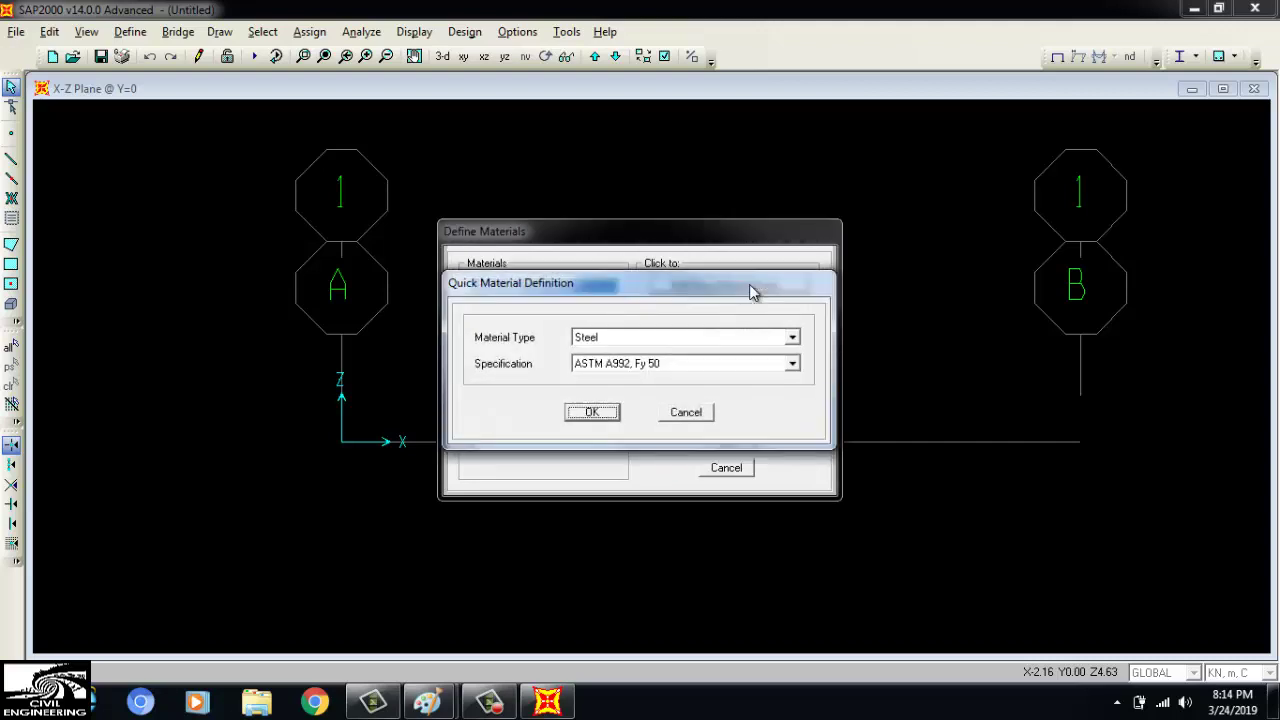
left_click(705, 340)
left_click(639, 370)
left_click(634, 364)
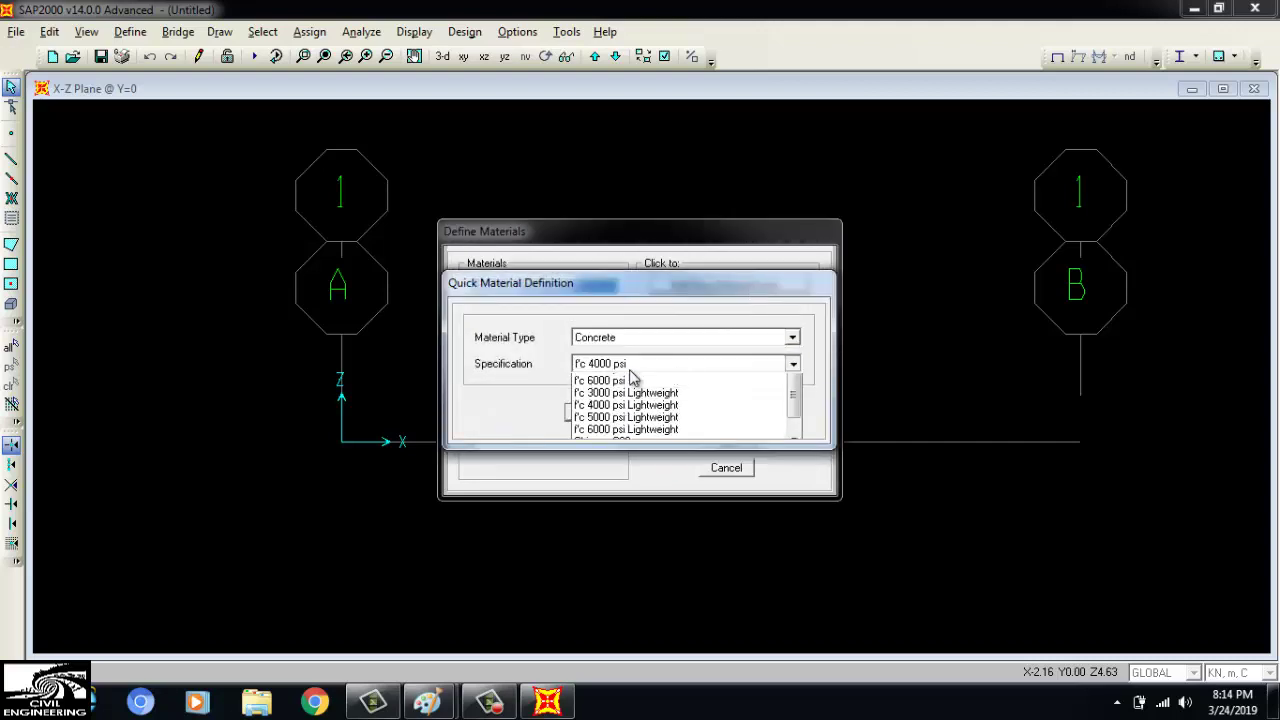
left_click(629, 394)
left_click(608, 415)
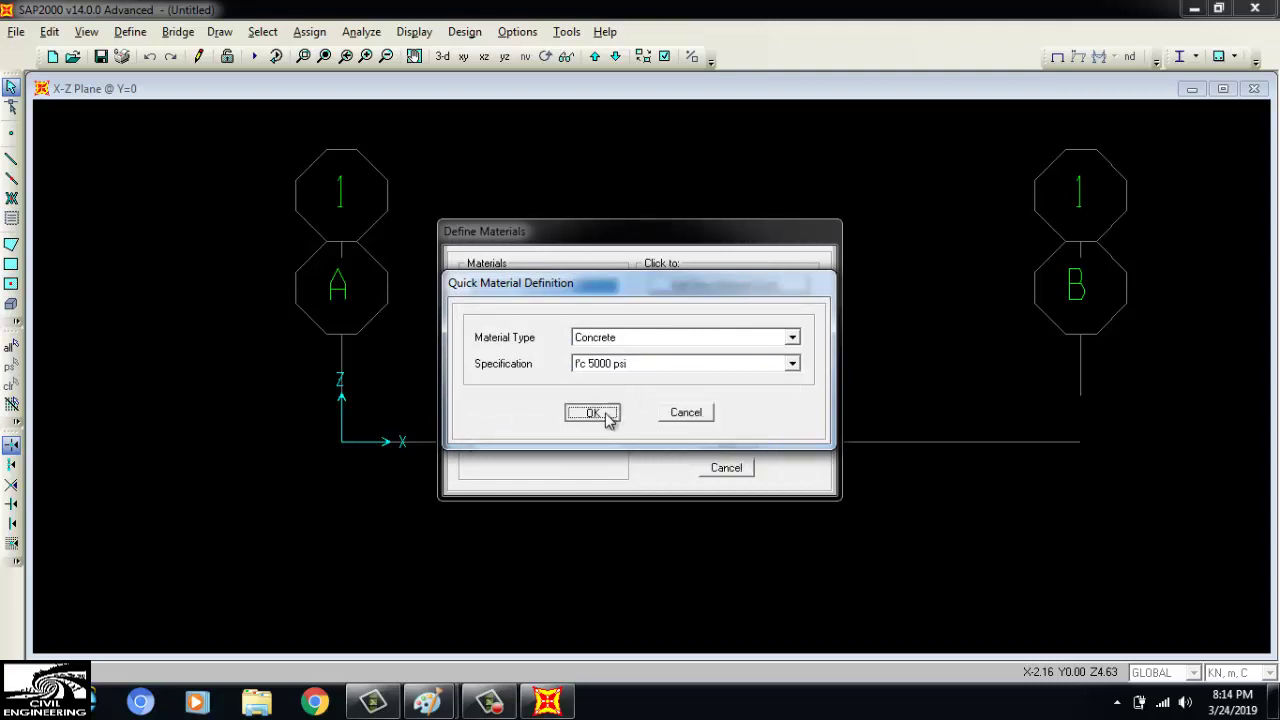
Add a quick rebar material with the ASTM A615 Grade 40 specification and accept the material definitions
left_click(720, 288)
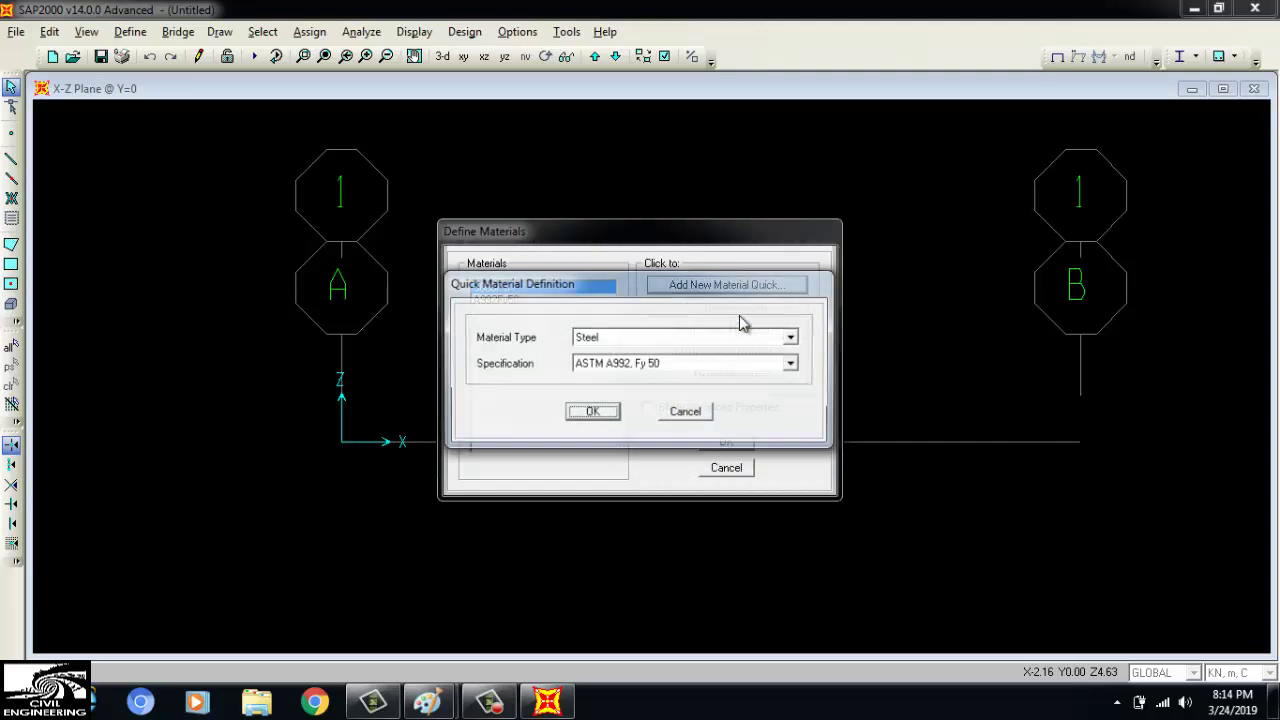
left_click(605, 340)
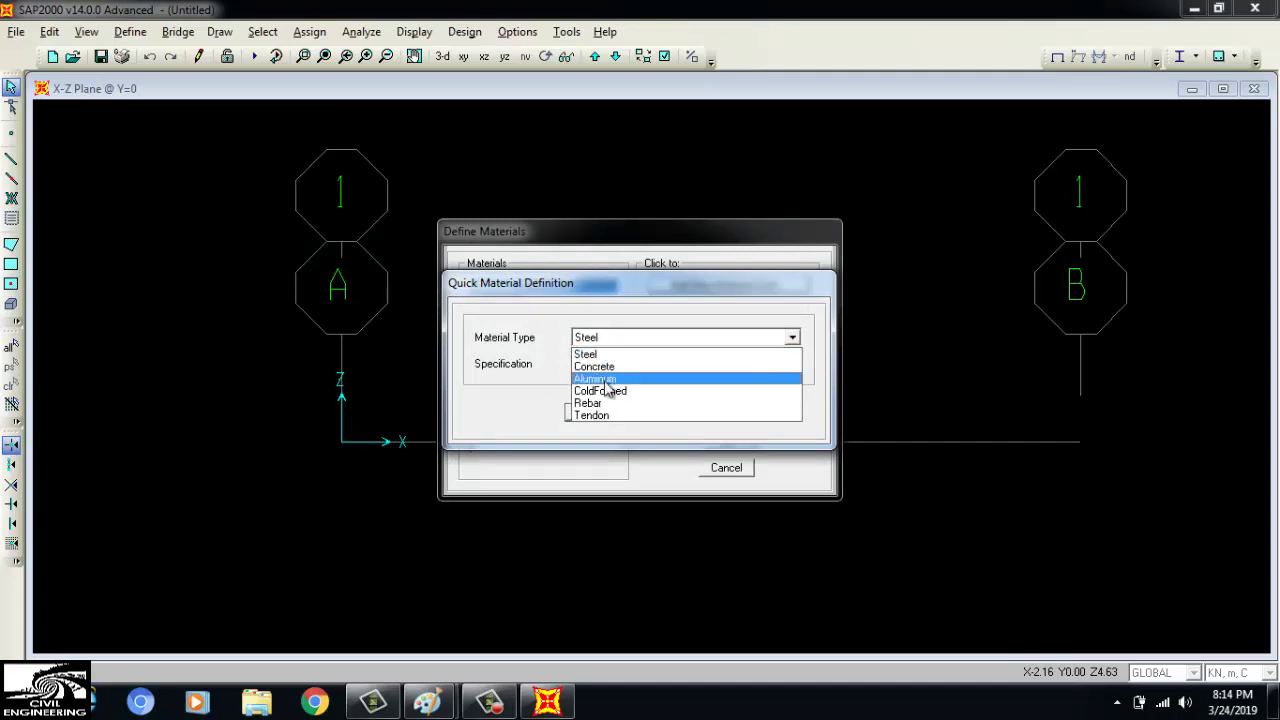
left_click(604, 406)
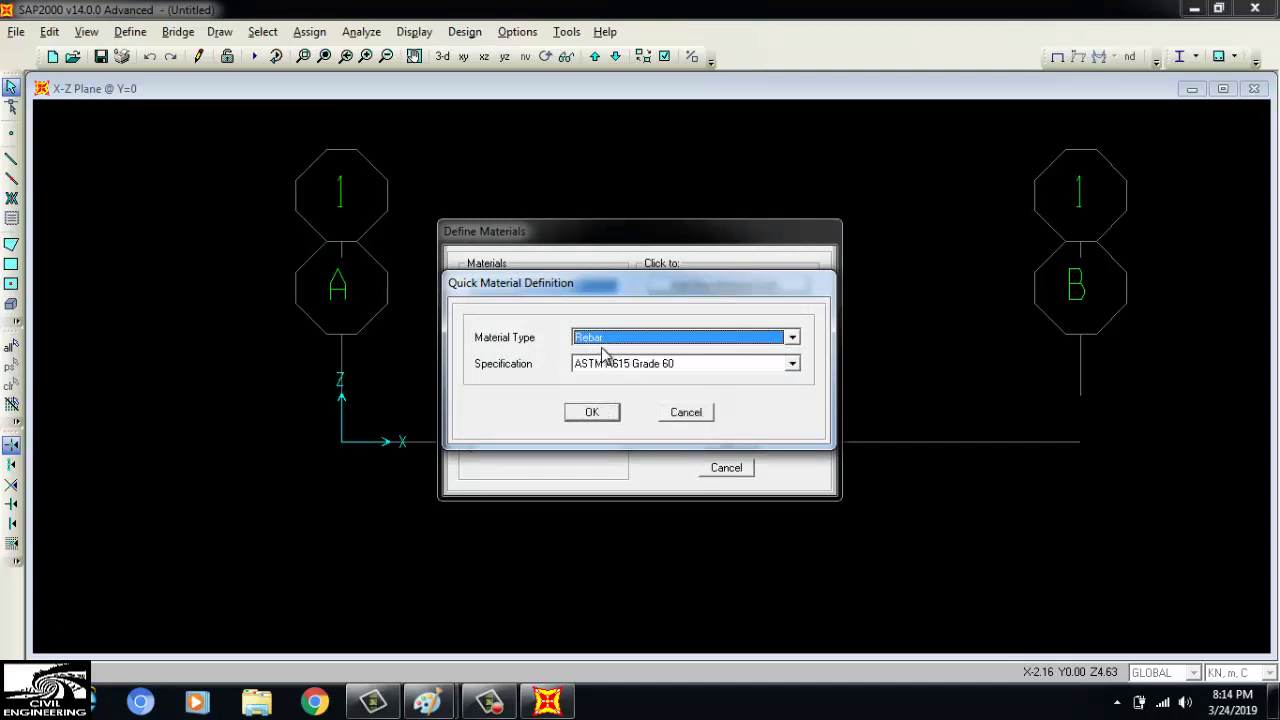
left_click(650, 366)
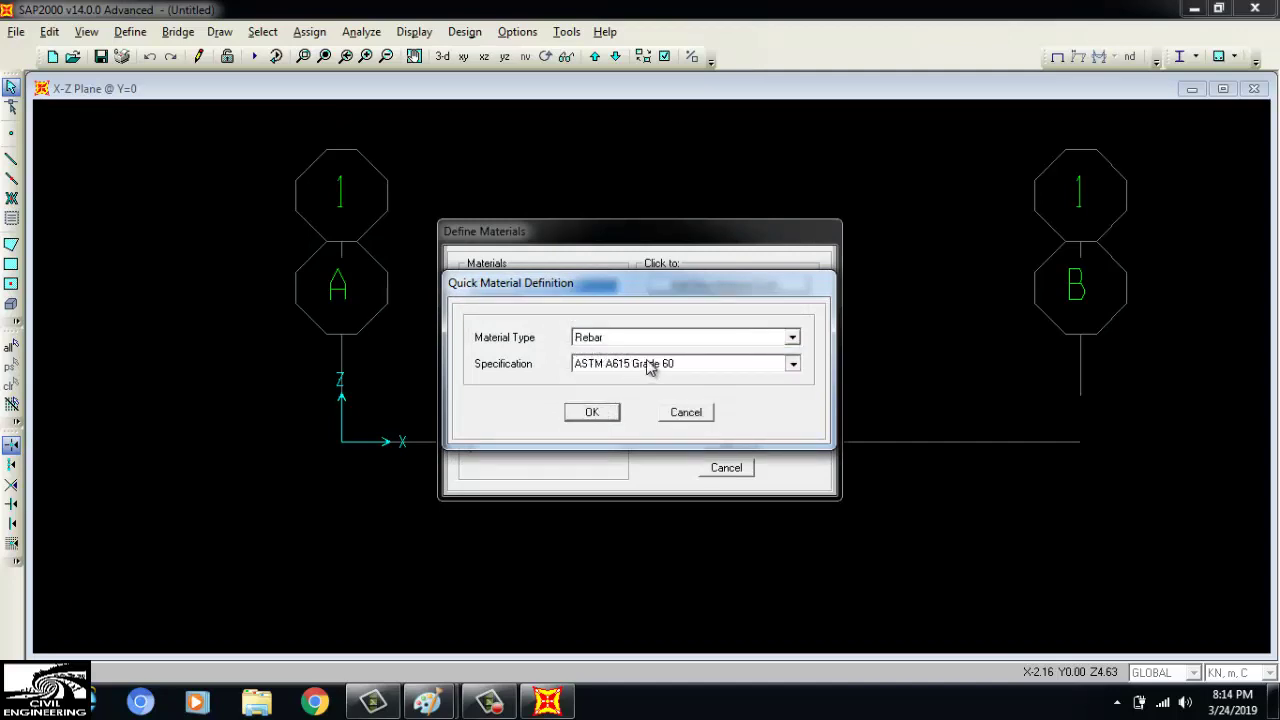
left_click(651, 391)
left_click(588, 410)
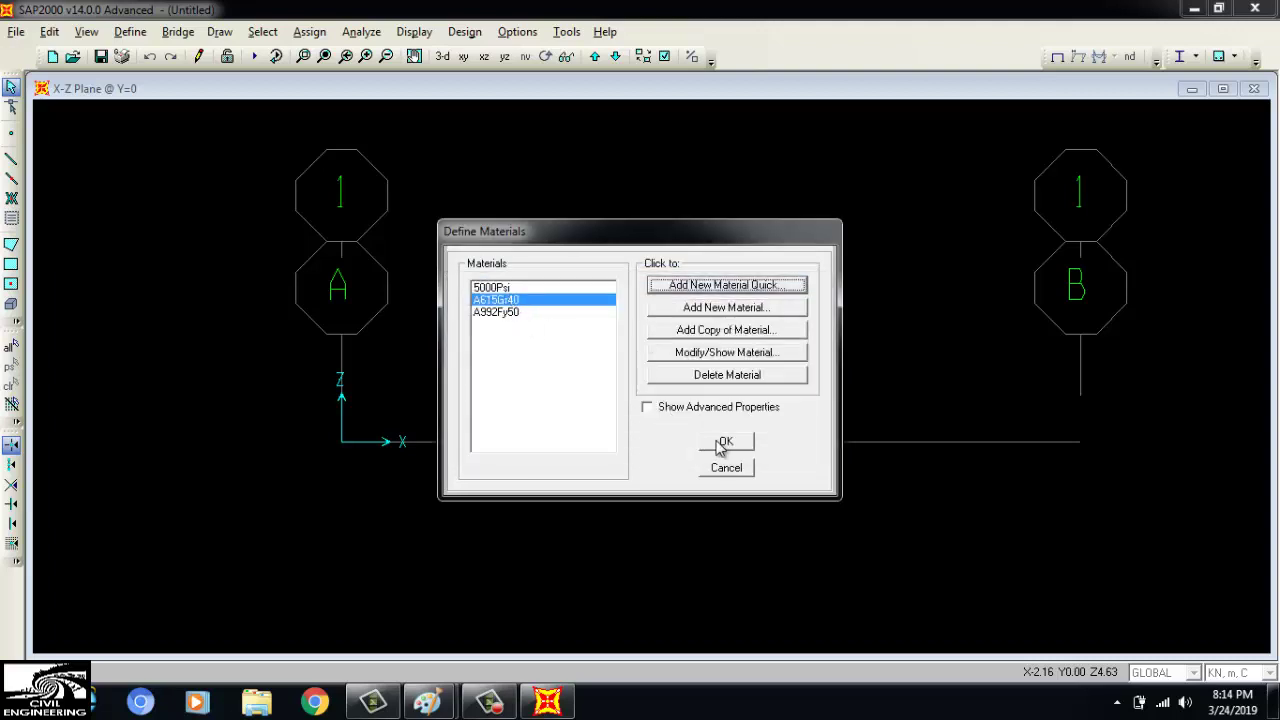
left_click(726, 443)
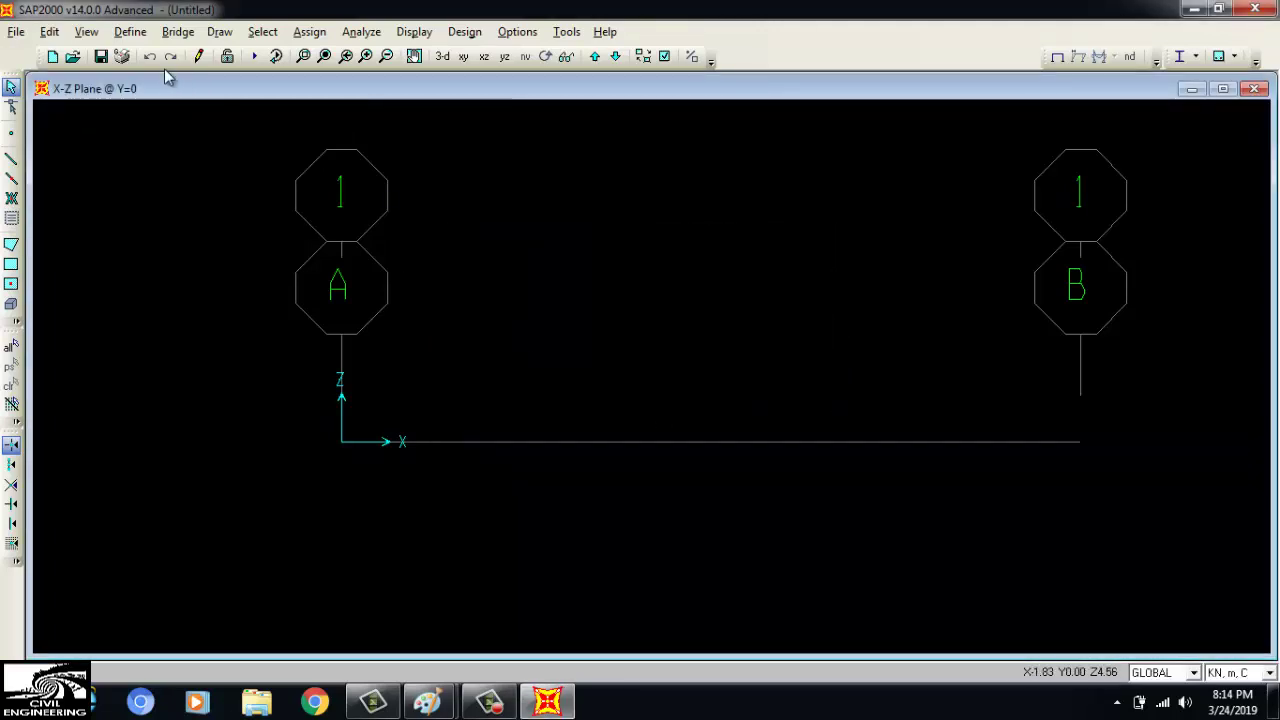
Create a rectangular concrete frame section named Beam that uses the 5000Psi material
left_click(132, 33)
mouse_move(236, 84)
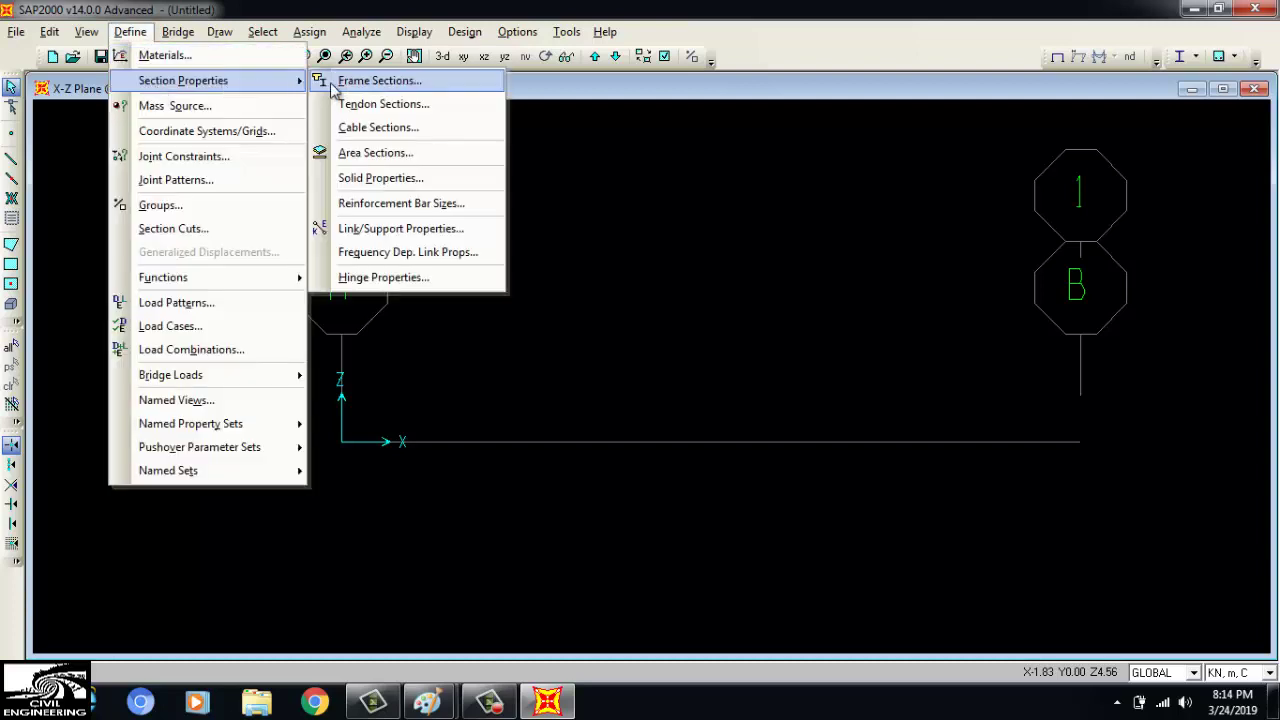
left_click(378, 81)
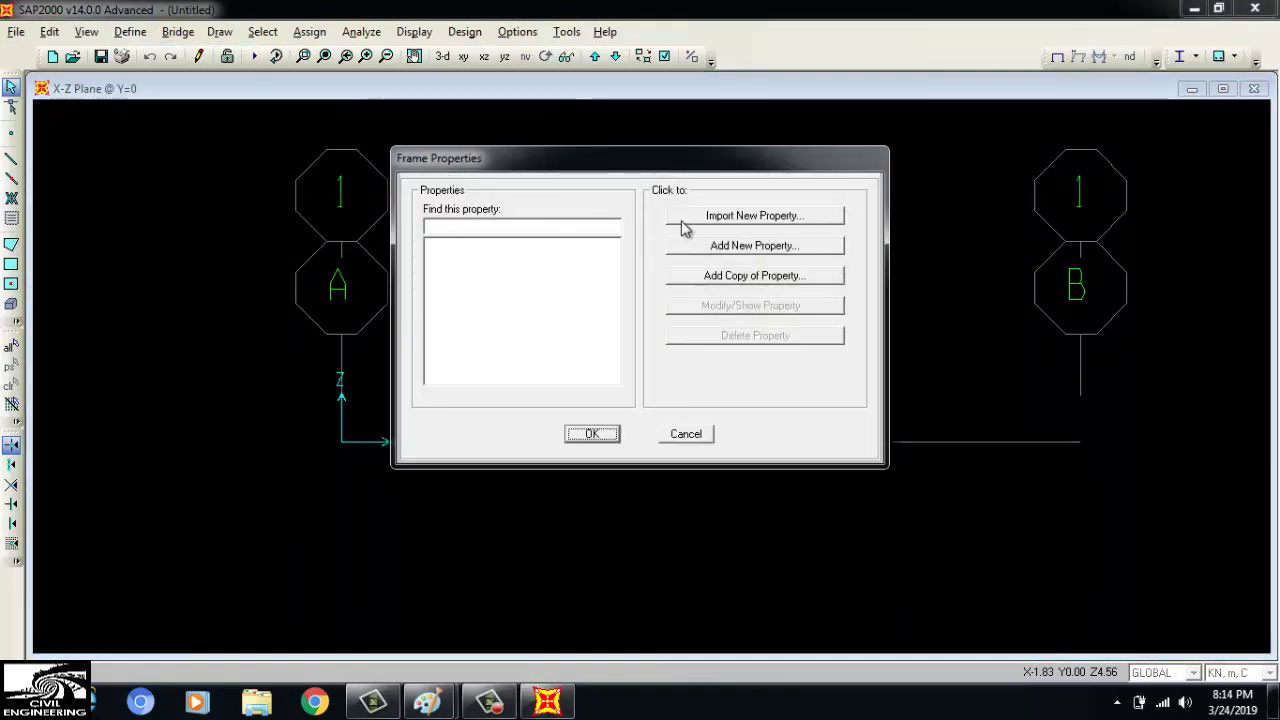
left_click(736, 249)
left_click(737, 179)
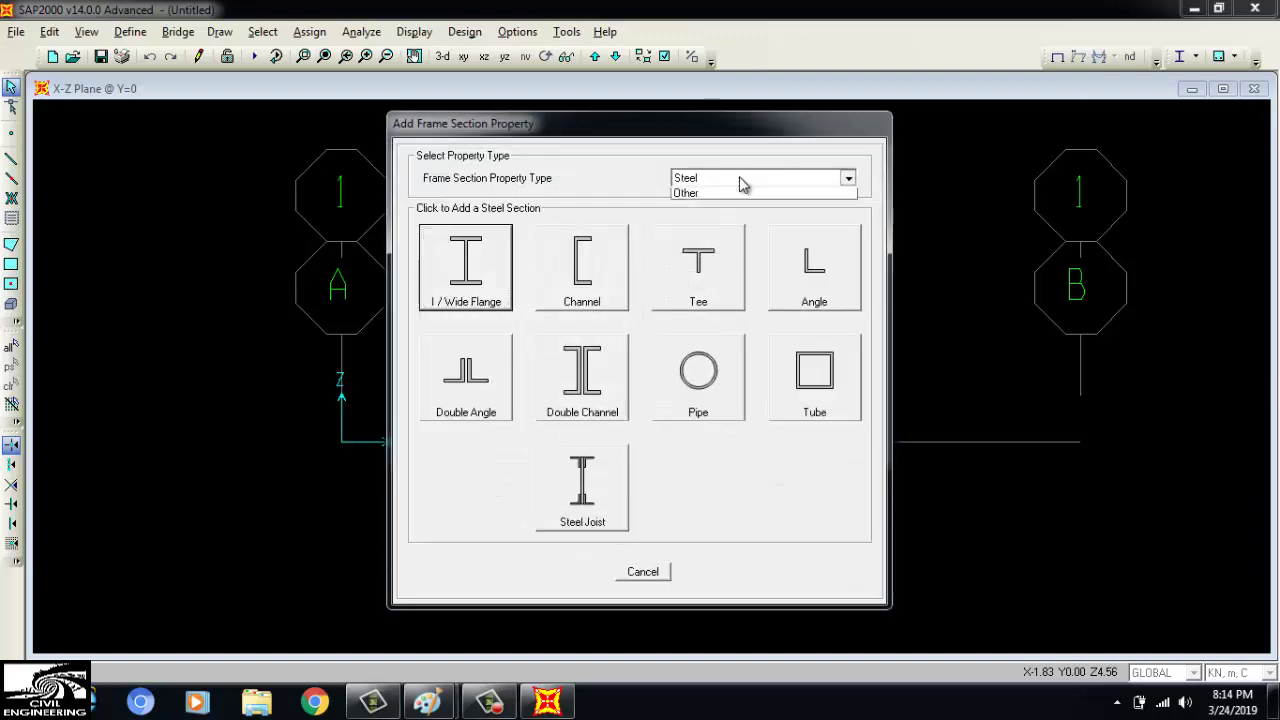
left_click(724, 206)
left_click(460, 278)
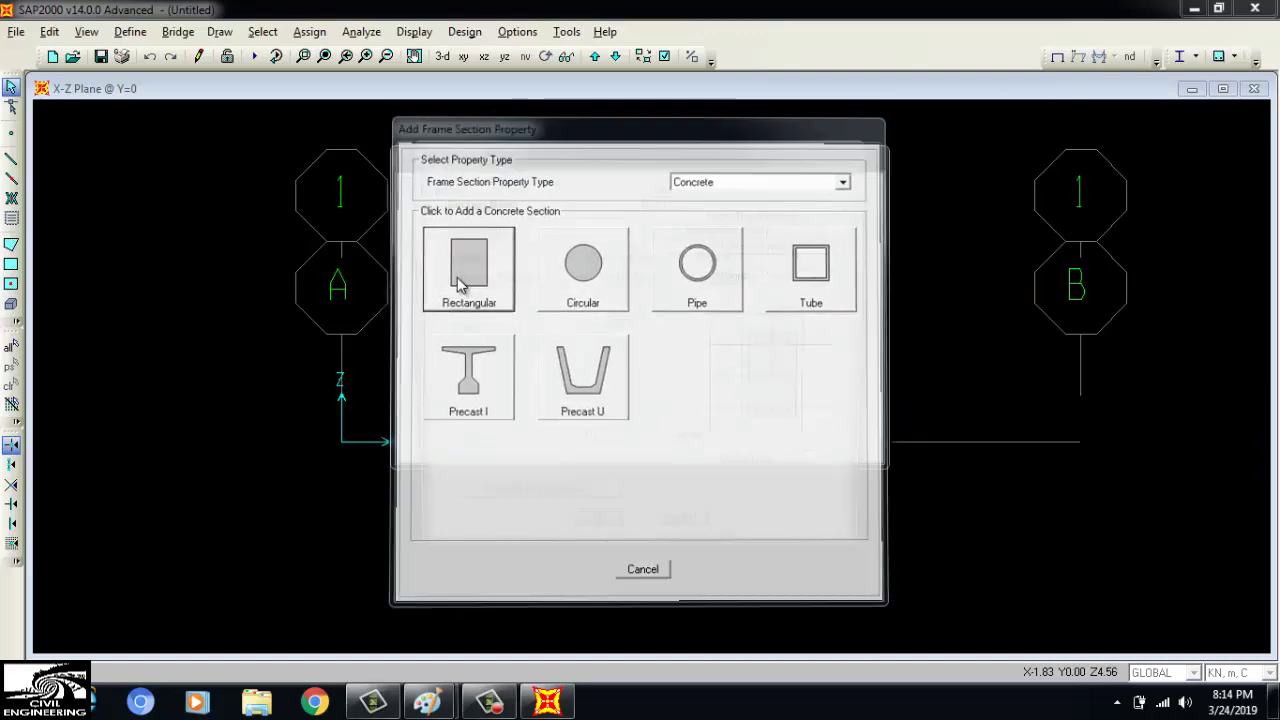
double_click(660, 202)
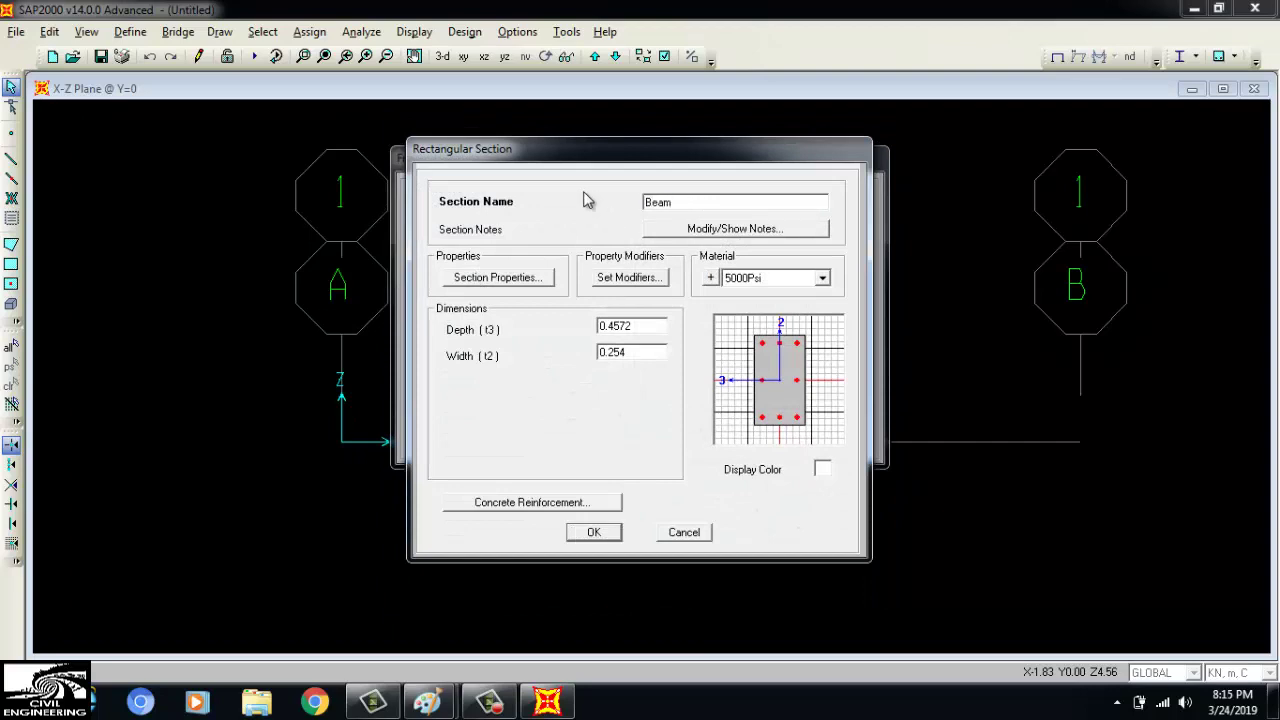
left_click(777, 280)
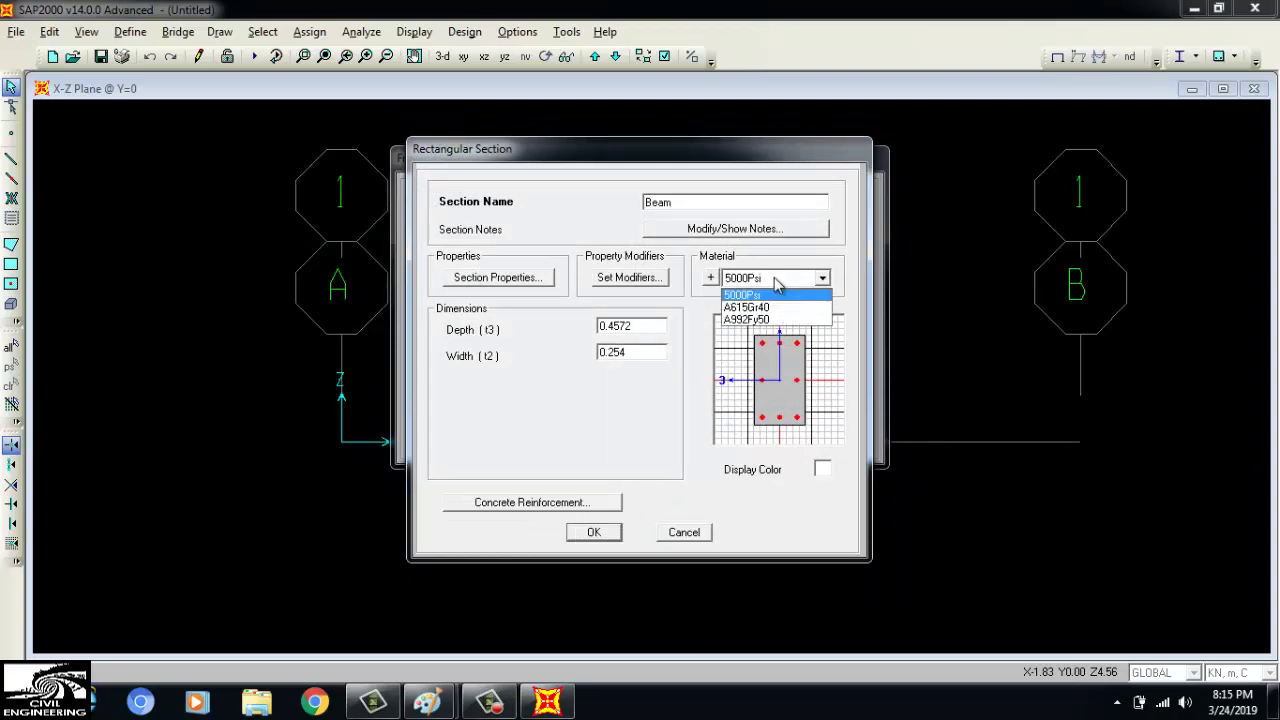
left_click(775, 282)
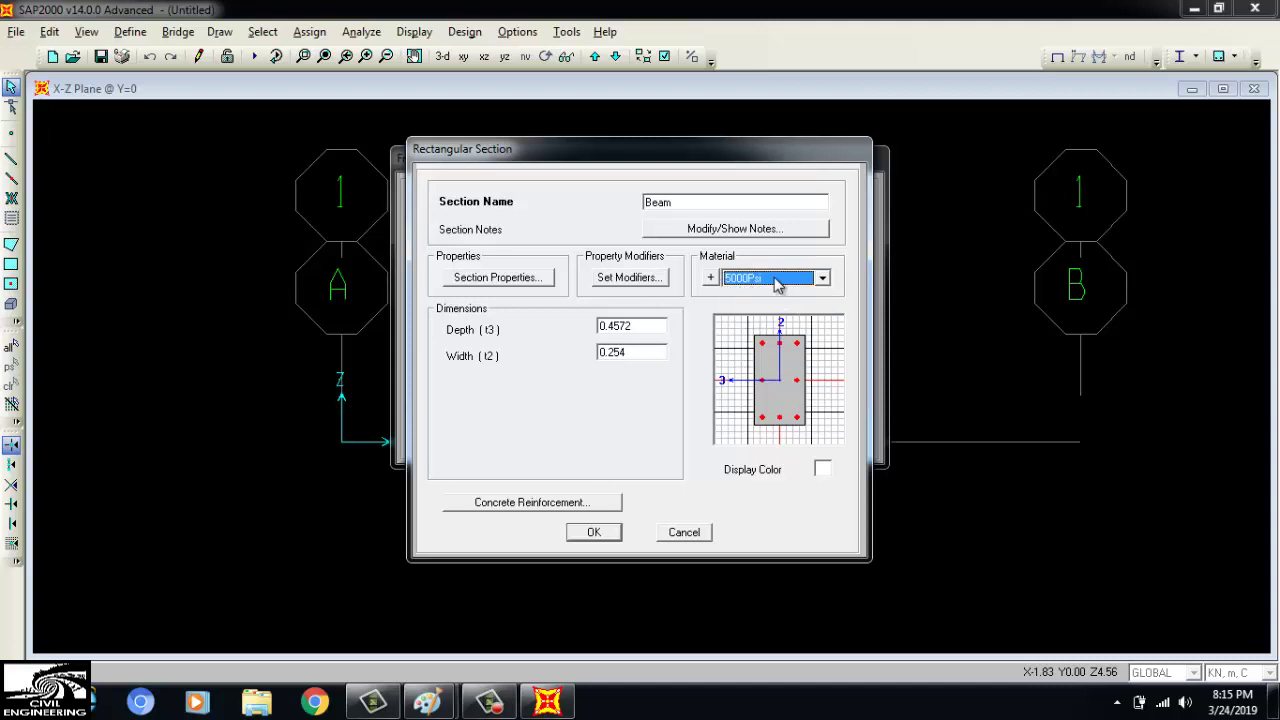
Set the Beam section's depth to 0.4 m and its width to 0.2 m
double_click(648, 329)
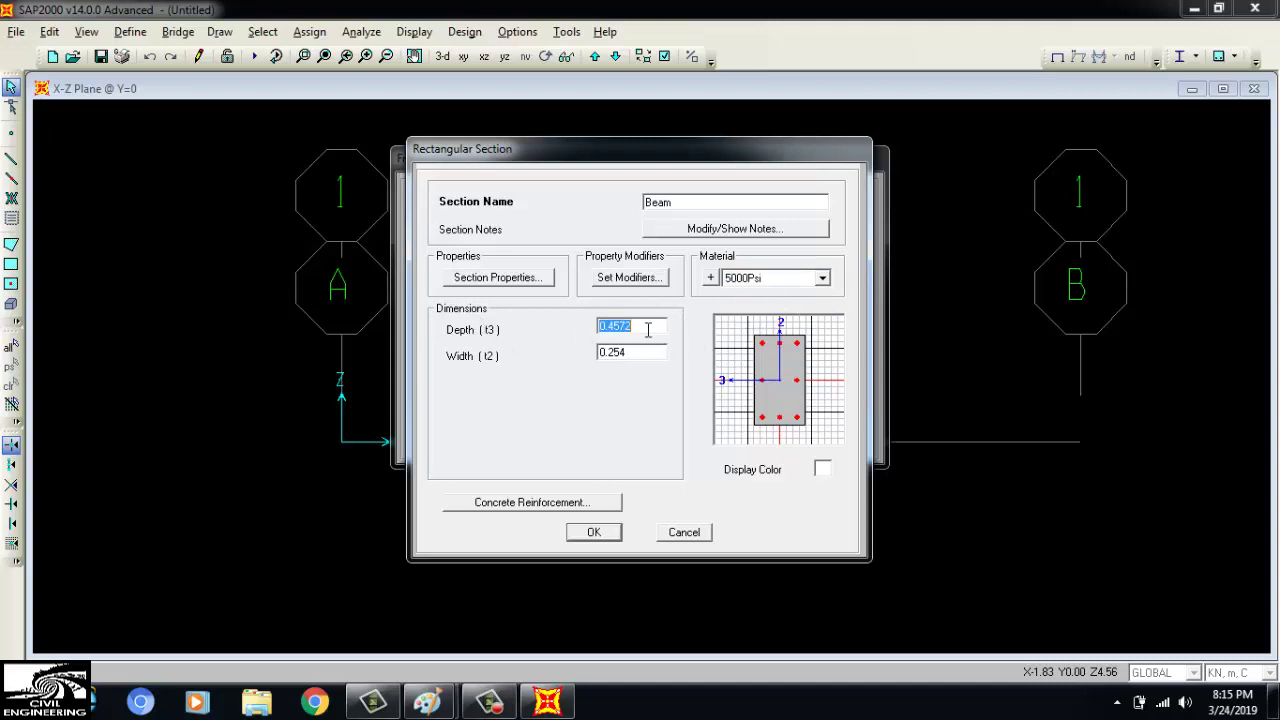
type("0.")
double_click(646, 354)
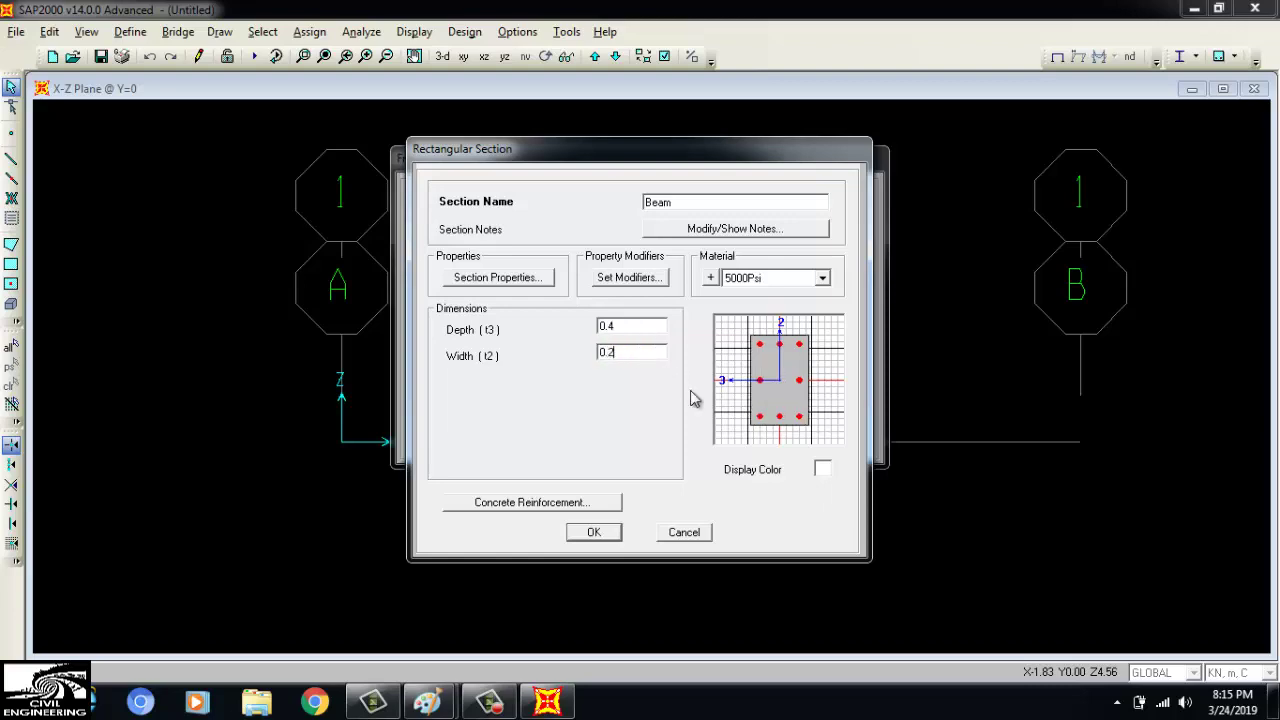
In the section's concrete reinforcement, choose A615Gr40 for both the longitudinal bars and the confinement bars
left_click(572, 503)
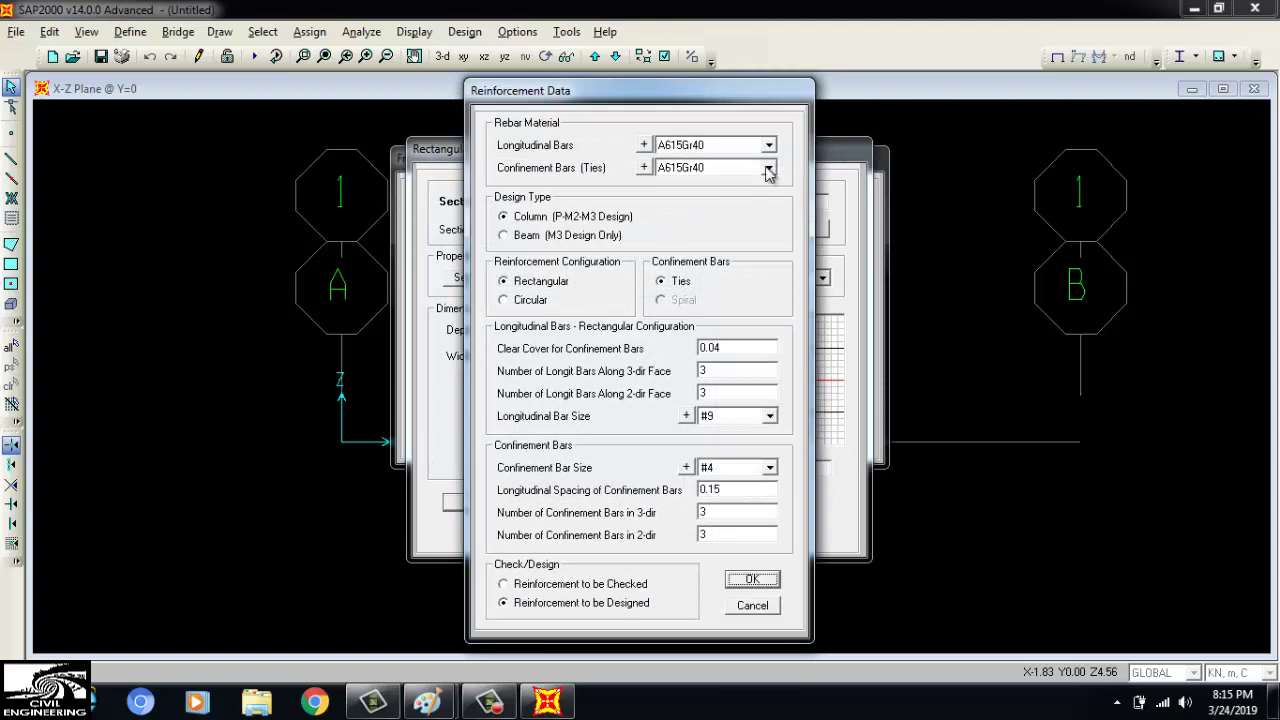
left_click(768, 145)
left_click(712, 157)
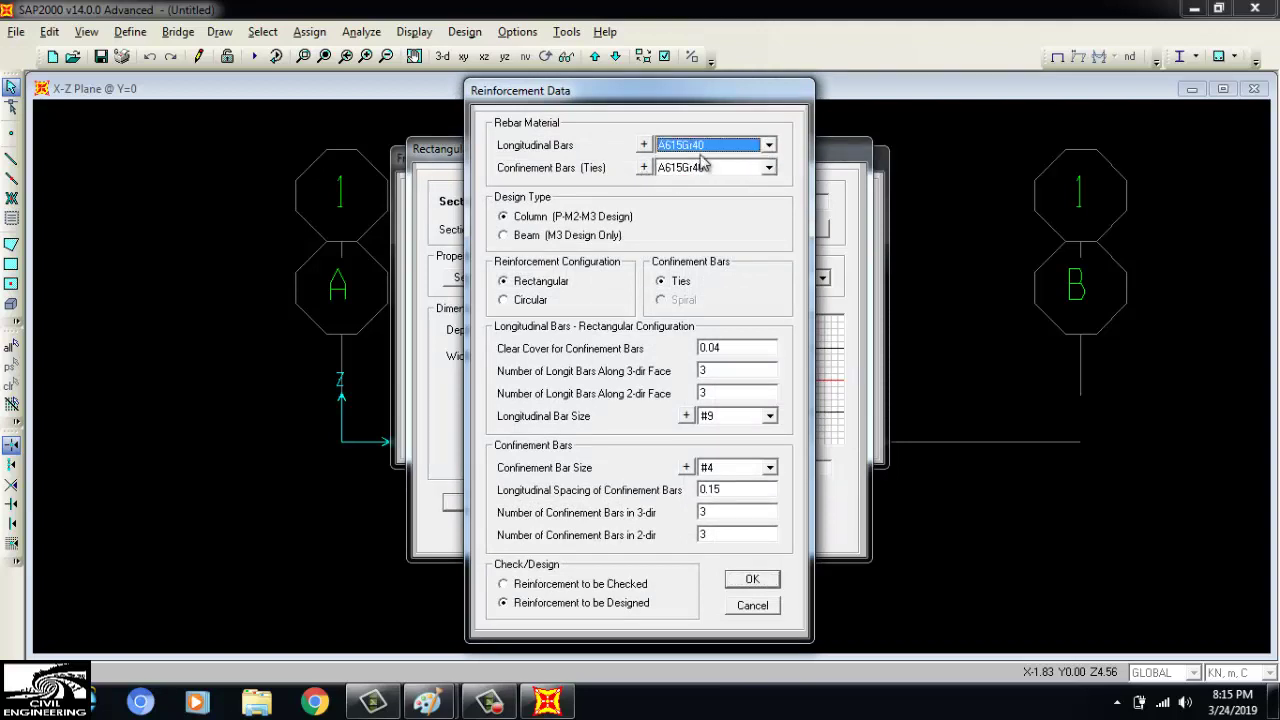
left_click(694, 165)
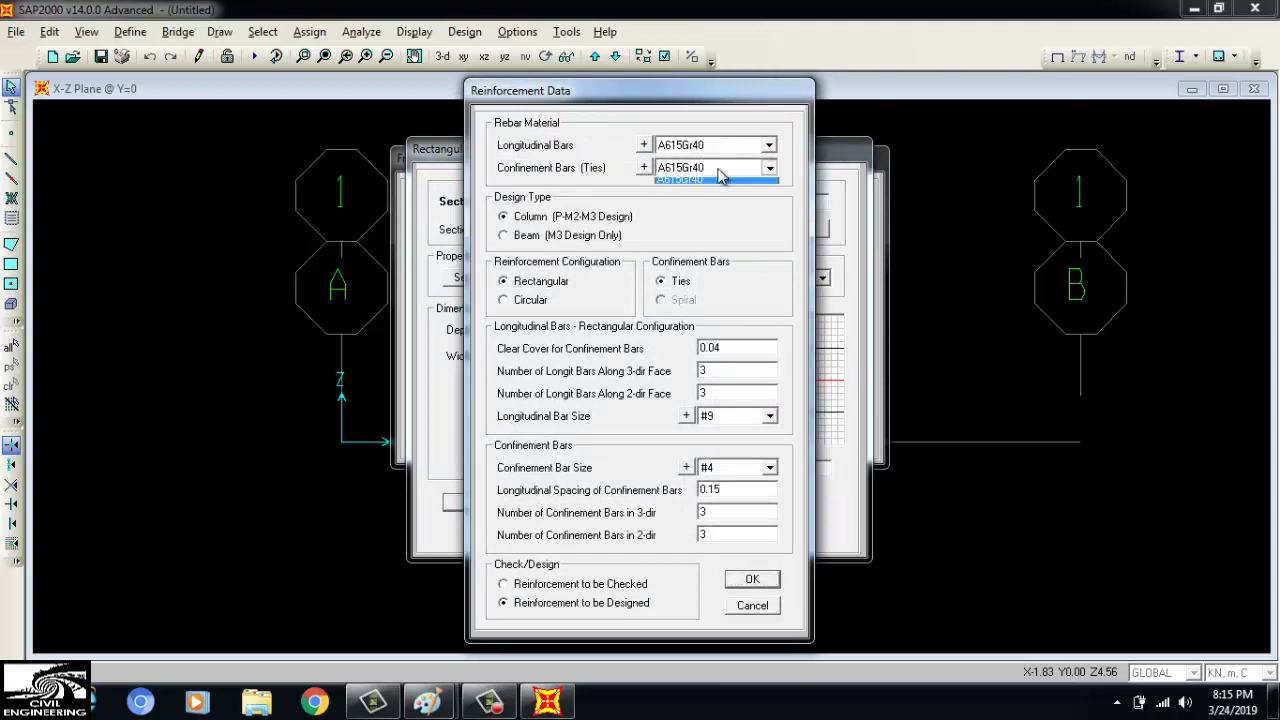
left_click(720, 181)
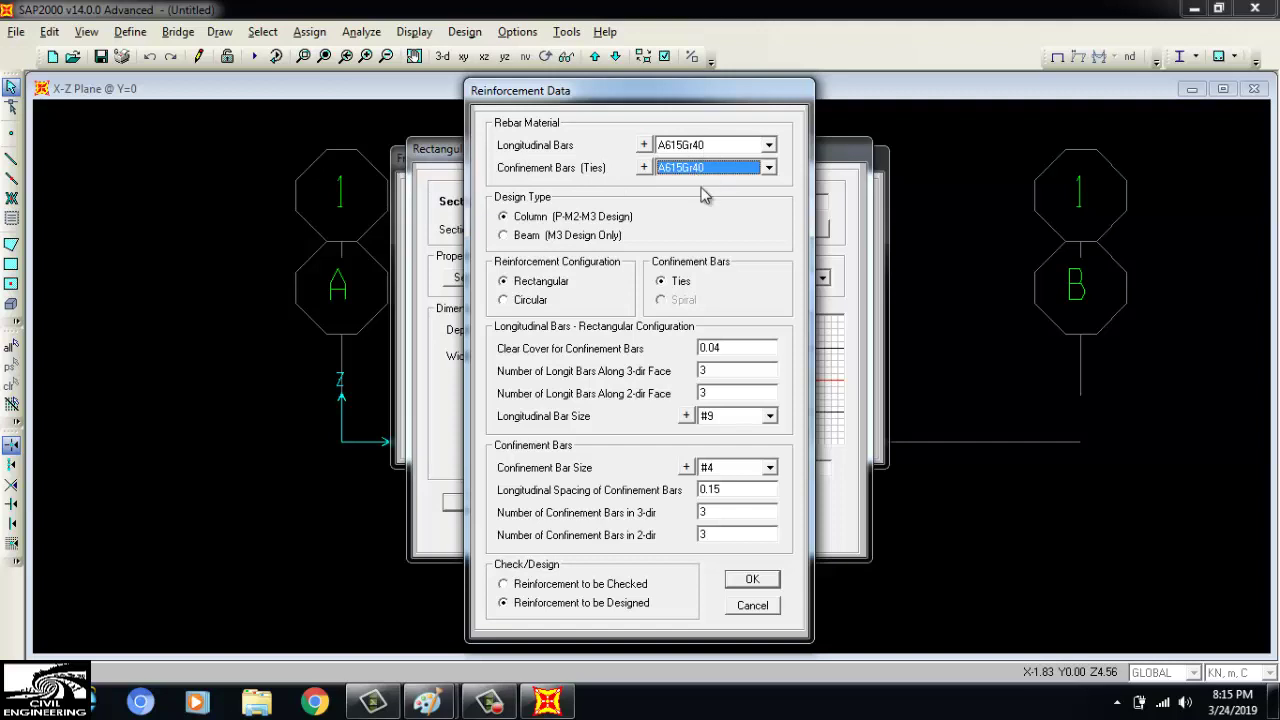
Set the reinforcement design type to Beam with 0.04 m top and bottom cover, and accept the section definition
left_click(528, 238)
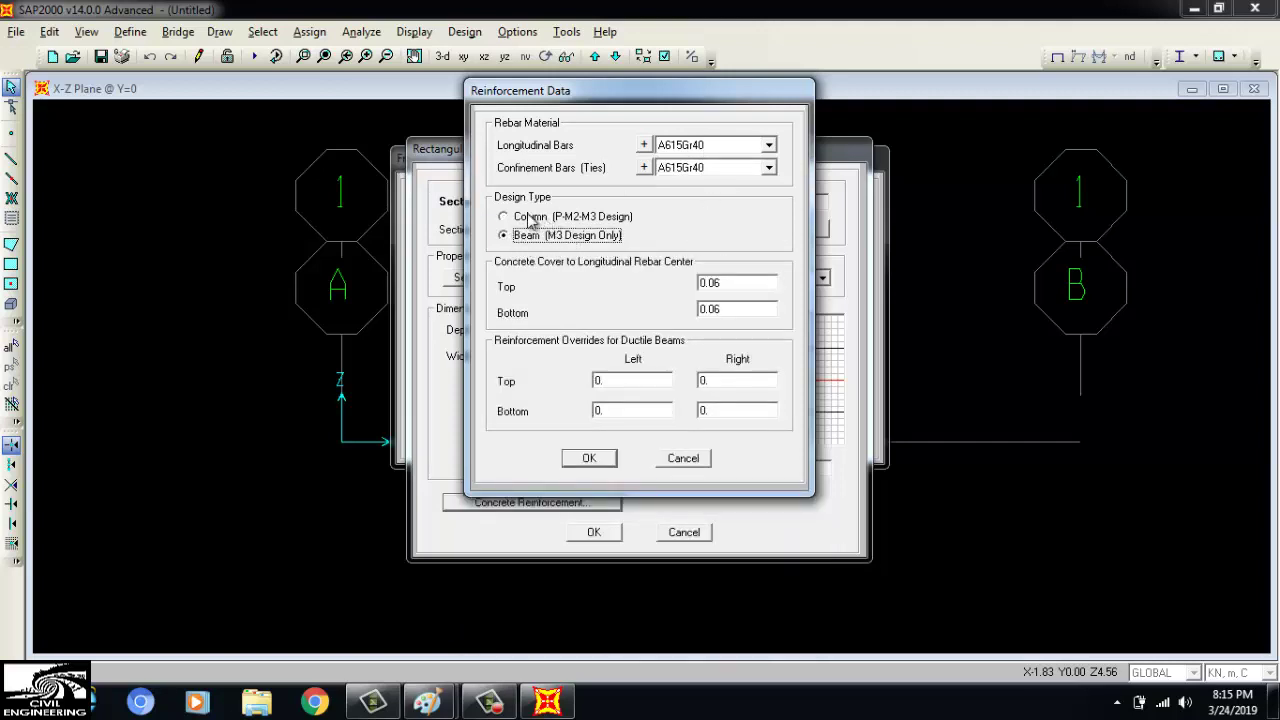
double_click(727, 284)
left_click(727, 284)
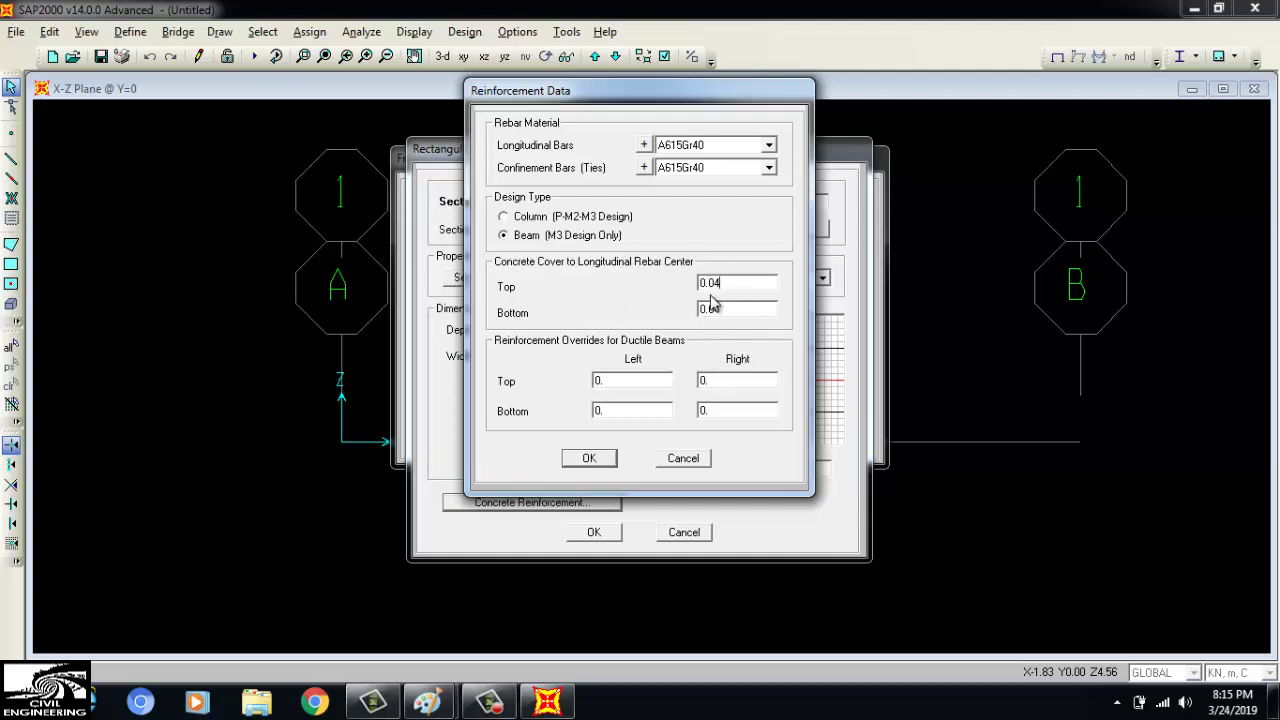
left_click(588, 459)
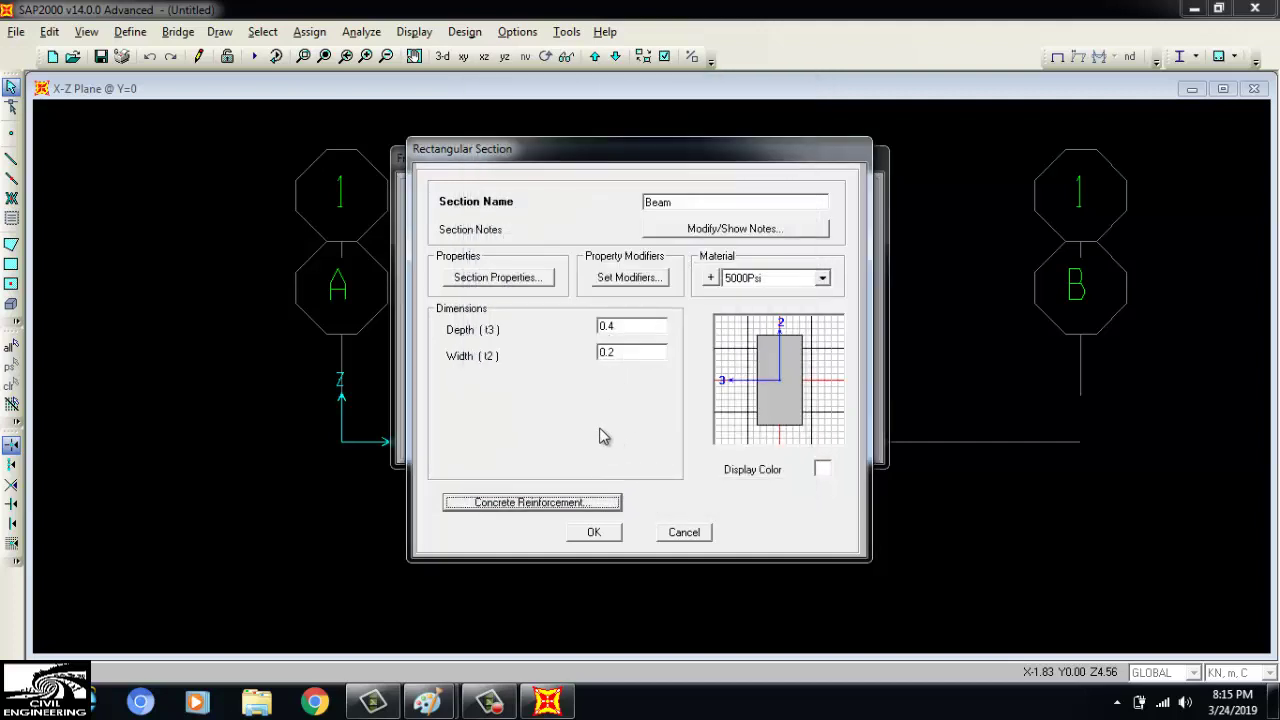
left_click(615, 537)
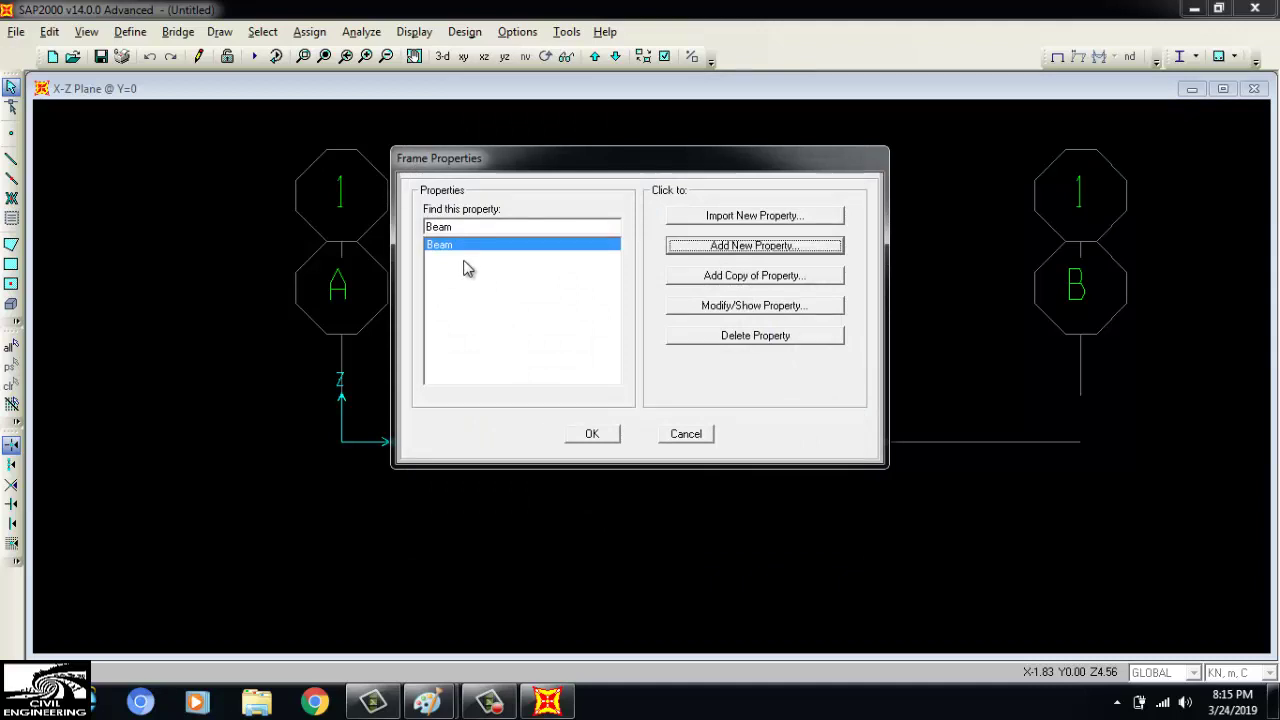
left_click(590, 434)
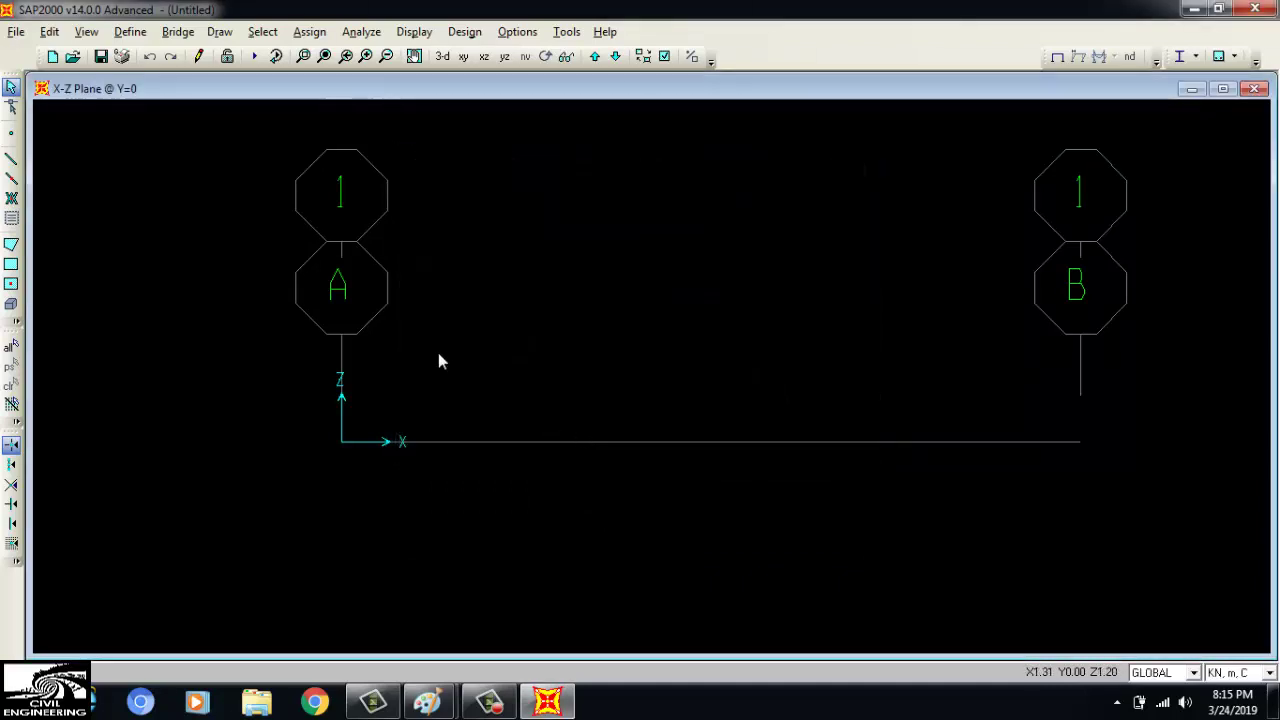
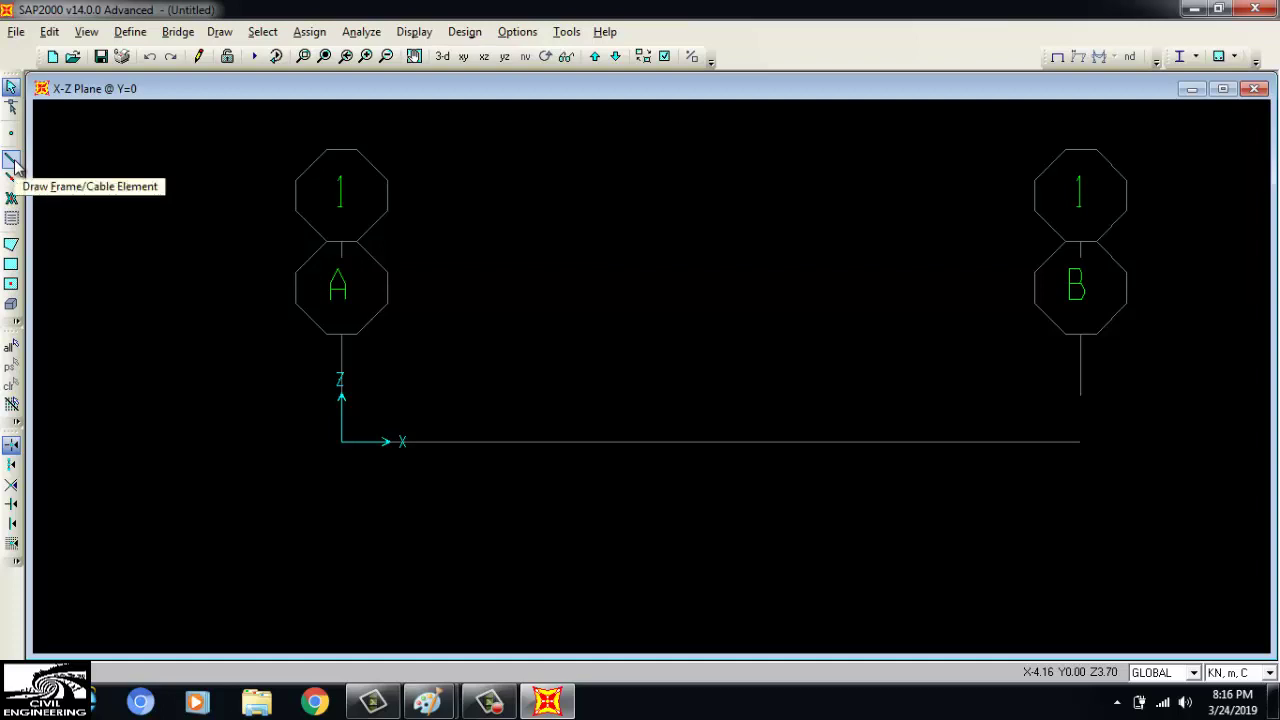
Draw a straight frame element with the Beam section point to point from grid line A to grid line B
left_click(13, 162)
left_click(735, 337)
left_click(735, 337)
left_click(732, 338)
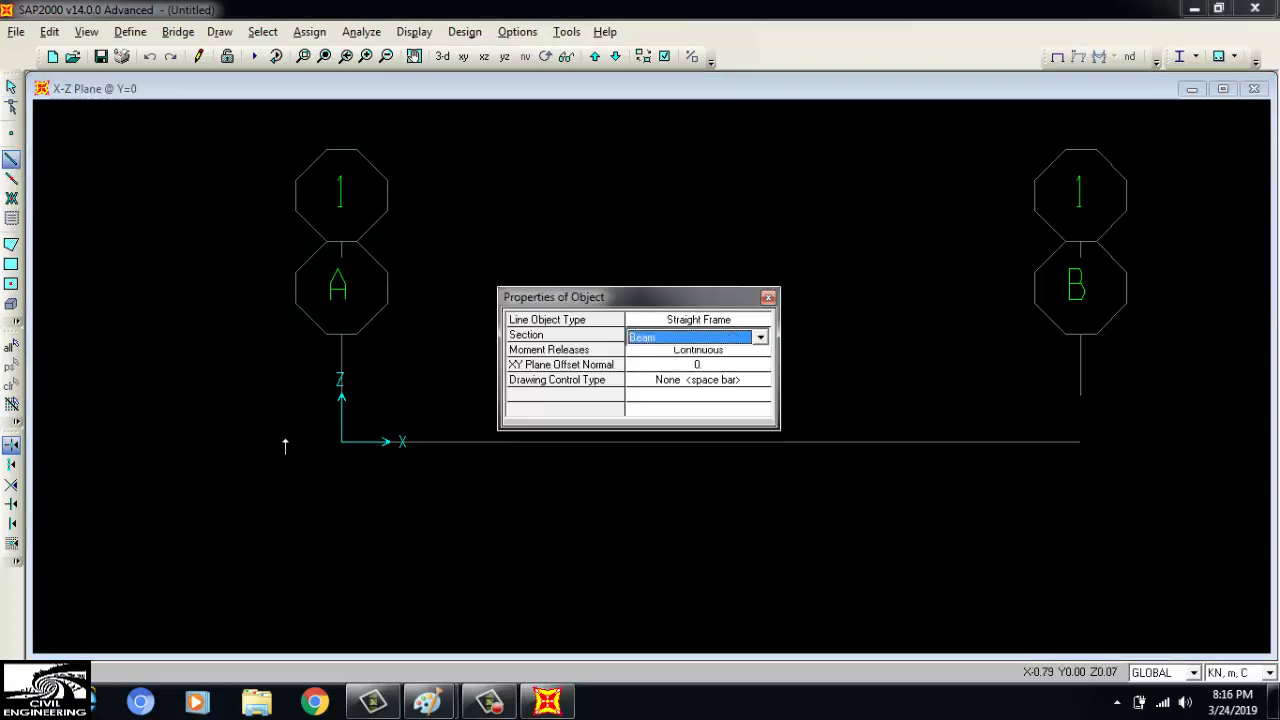
left_click(349, 441)
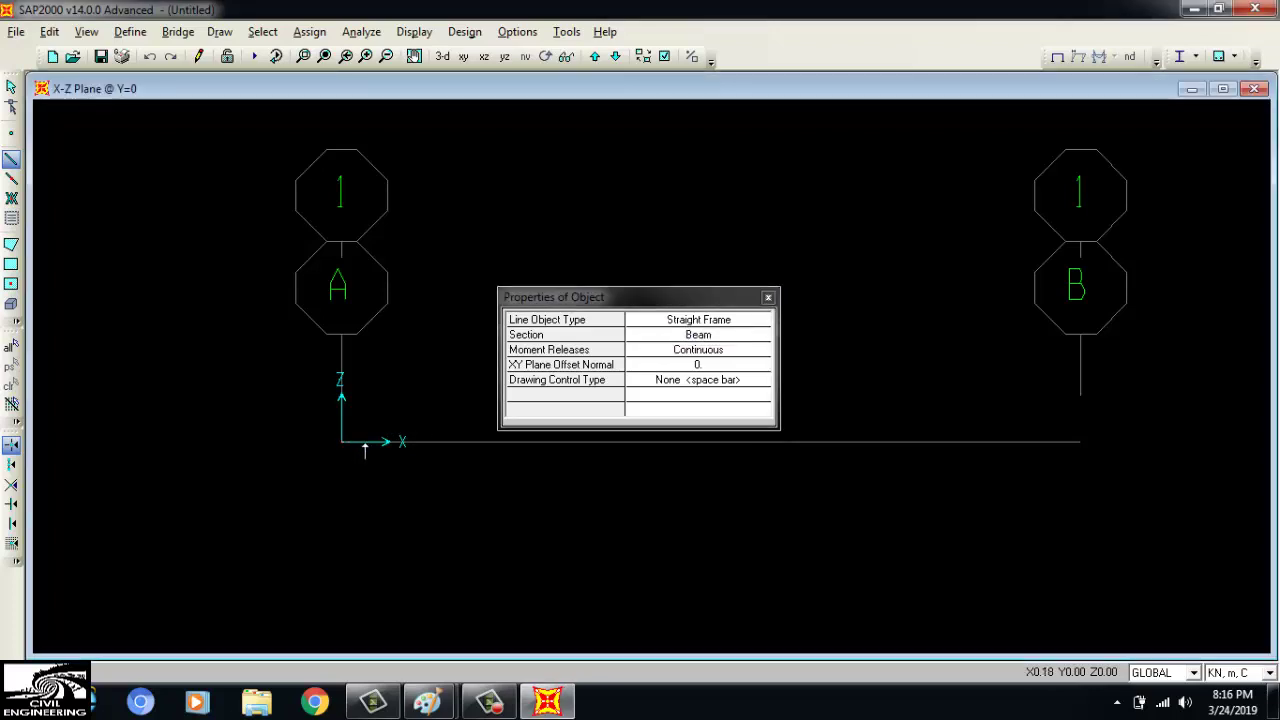
left_click(1081, 441)
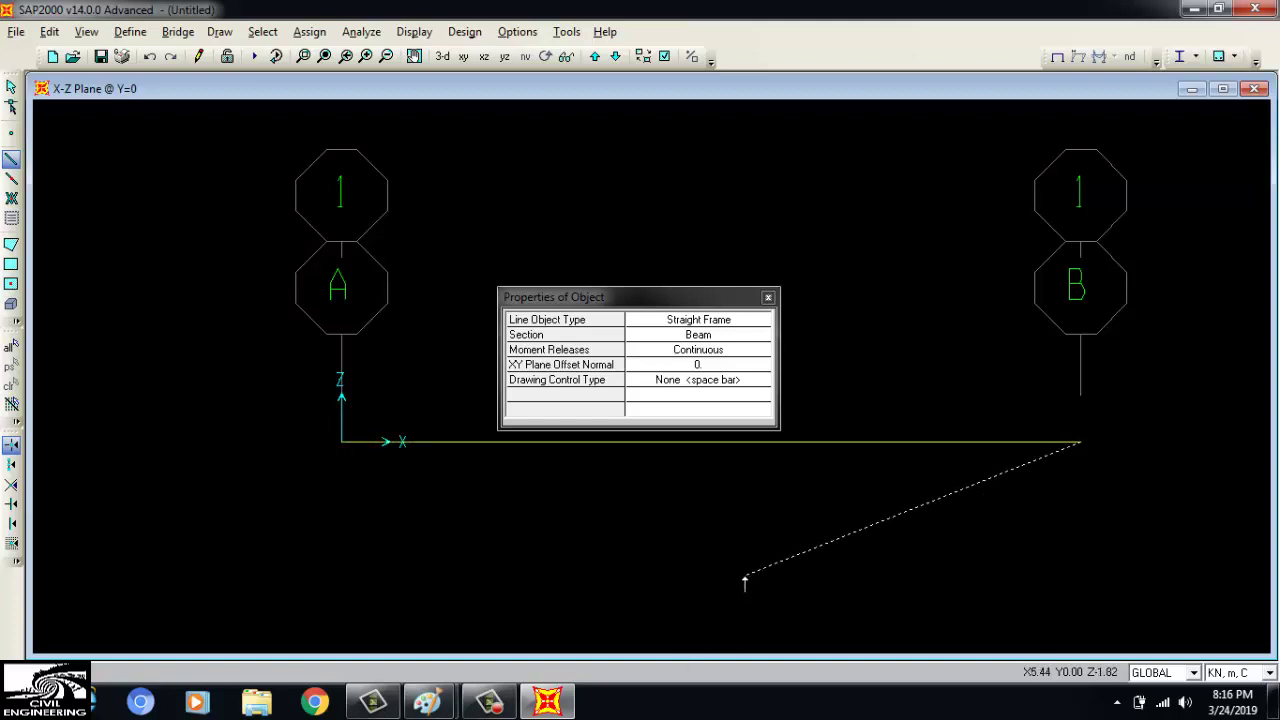
key("Escape")
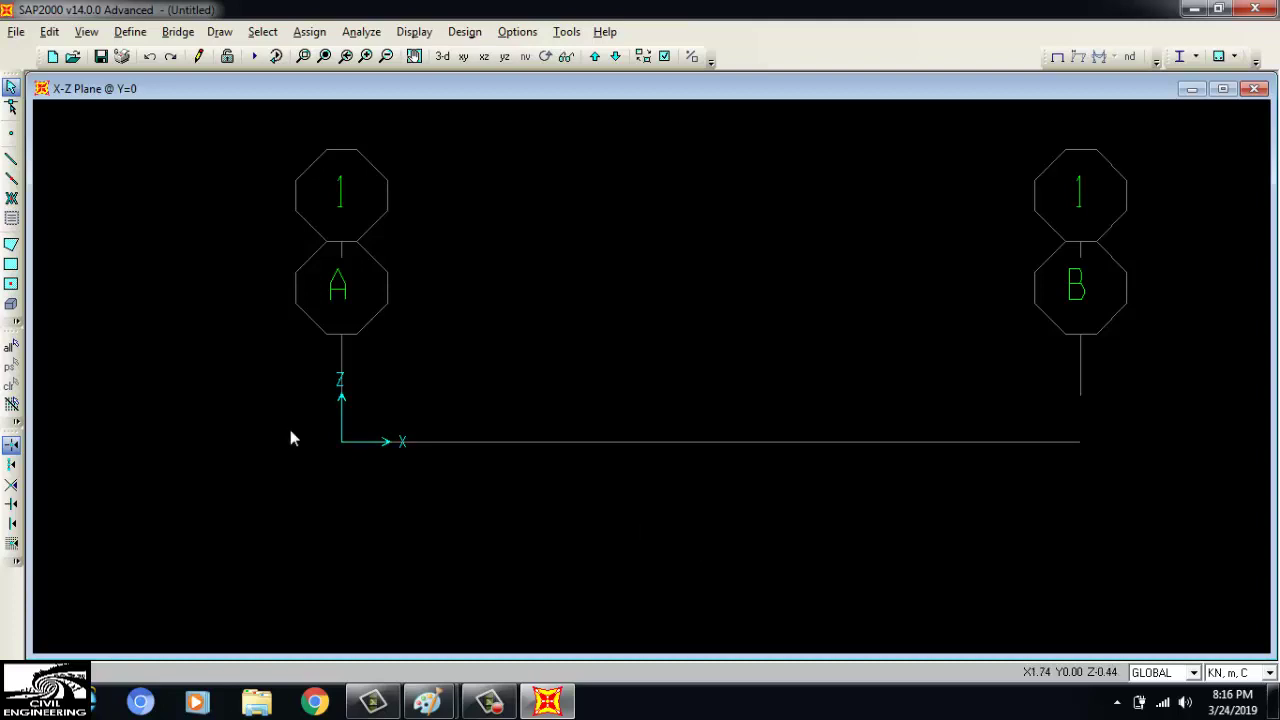
Quick-draw a straight frame element with the Beam section on the horizontal grid line between A and B
left_click(10, 184)
left_click(761, 337)
left_click(761, 337)
left_click(763, 337)
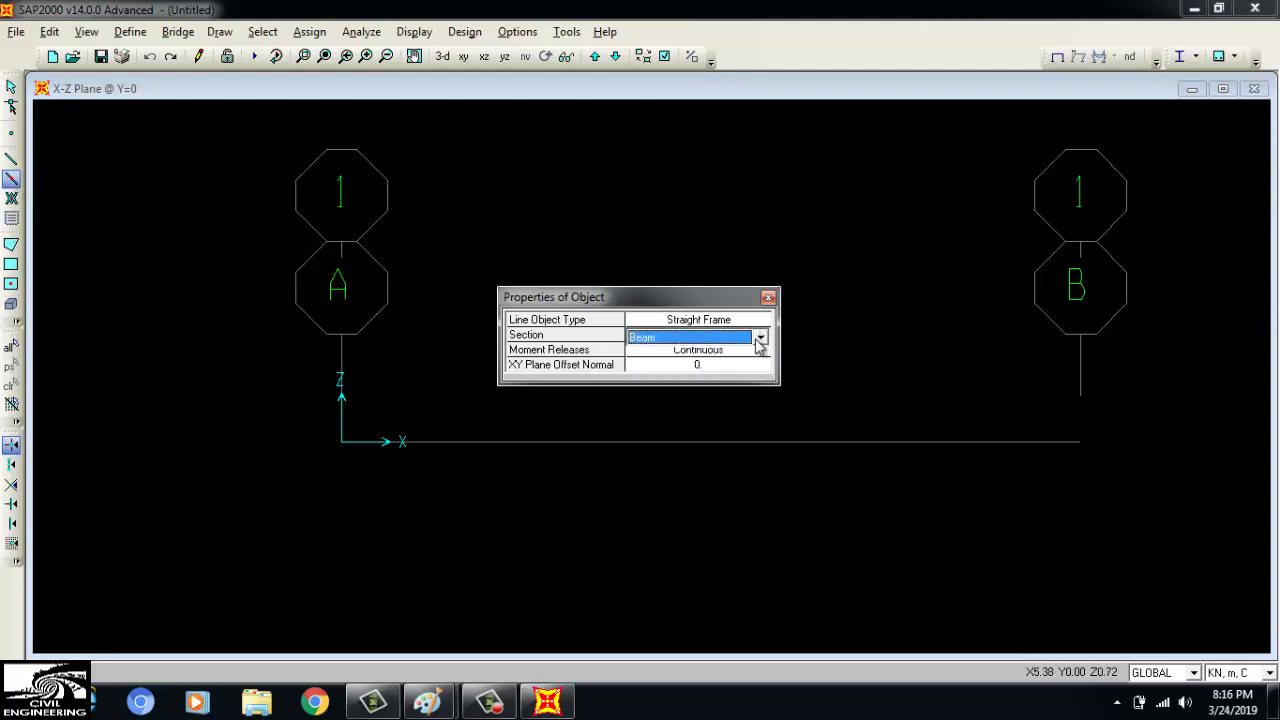
left_click(650, 441)
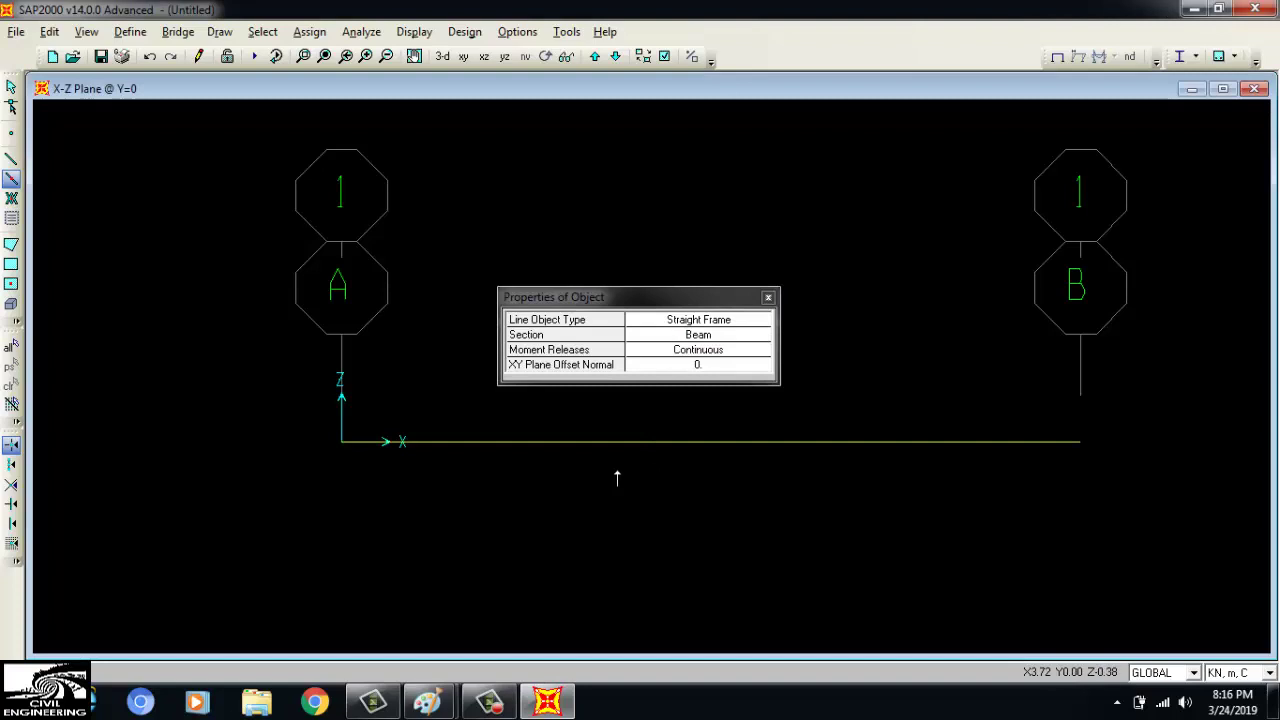
left_click(768, 297)
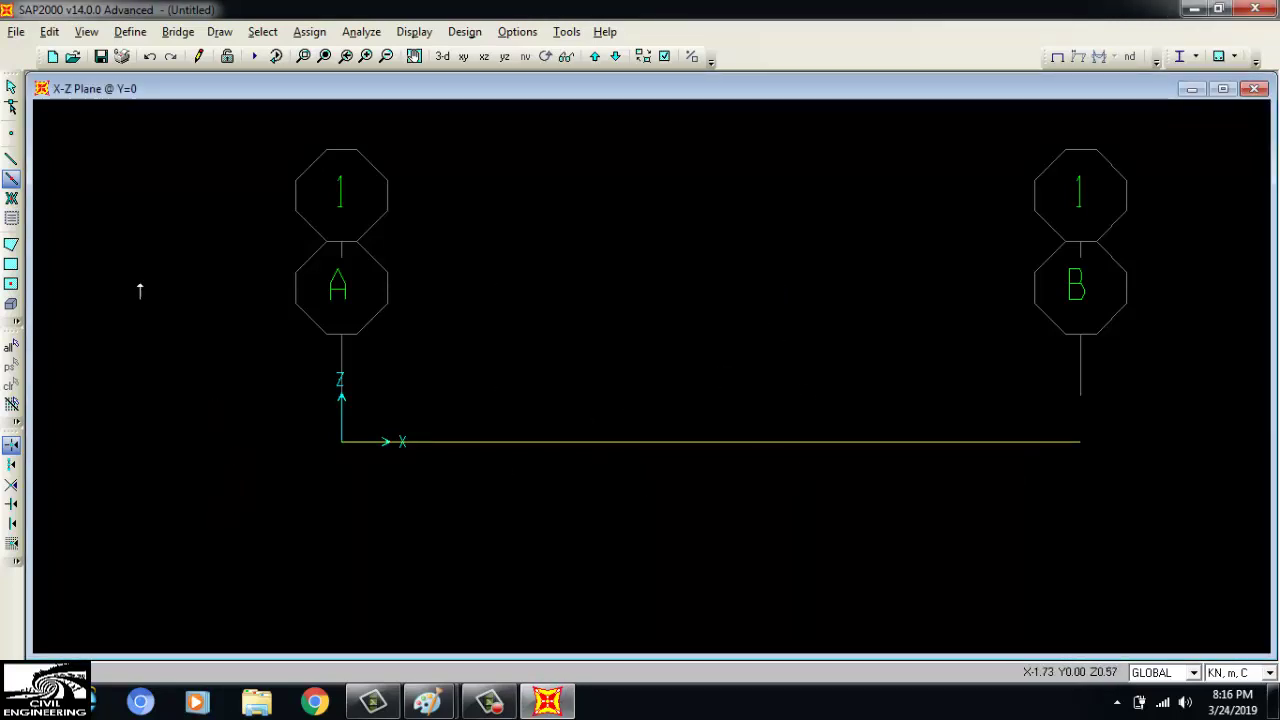
Assign a pinned restraint, with Translation 1, 2 and 3 fixed, to the beam's joint at grid line A
left_click(12, 161)
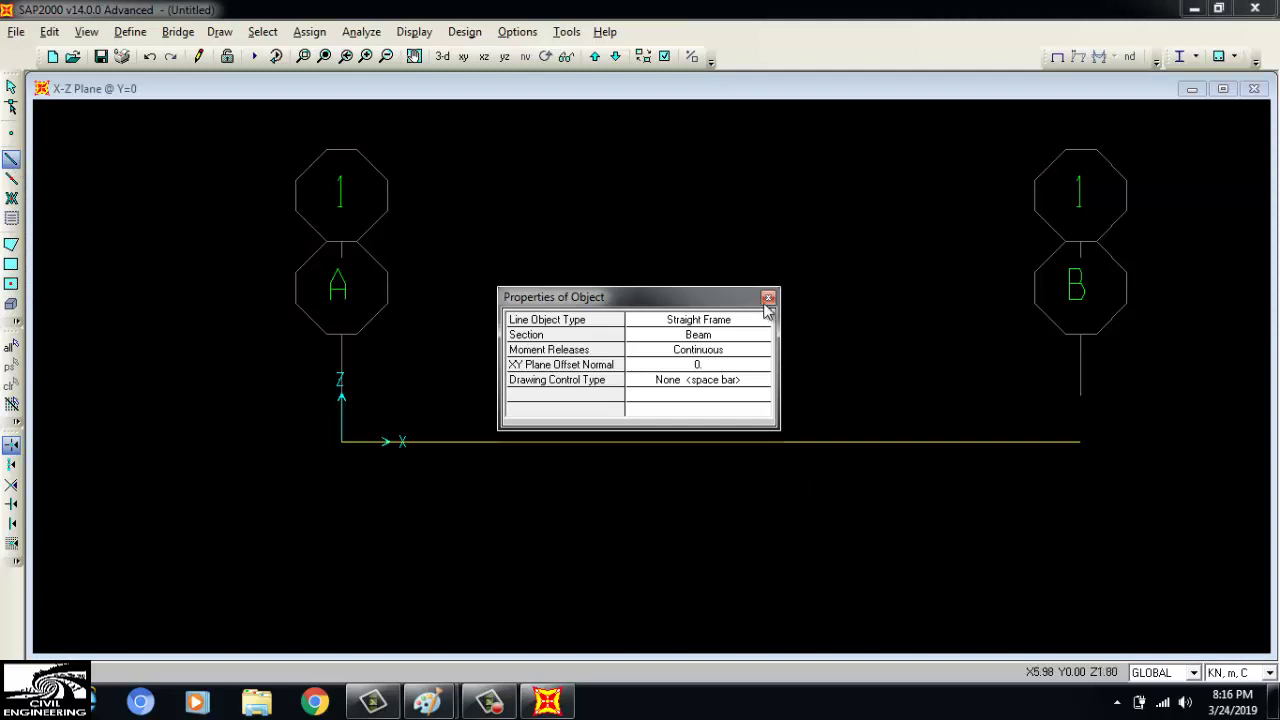
left_click(767, 297)
left_click(11, 88)
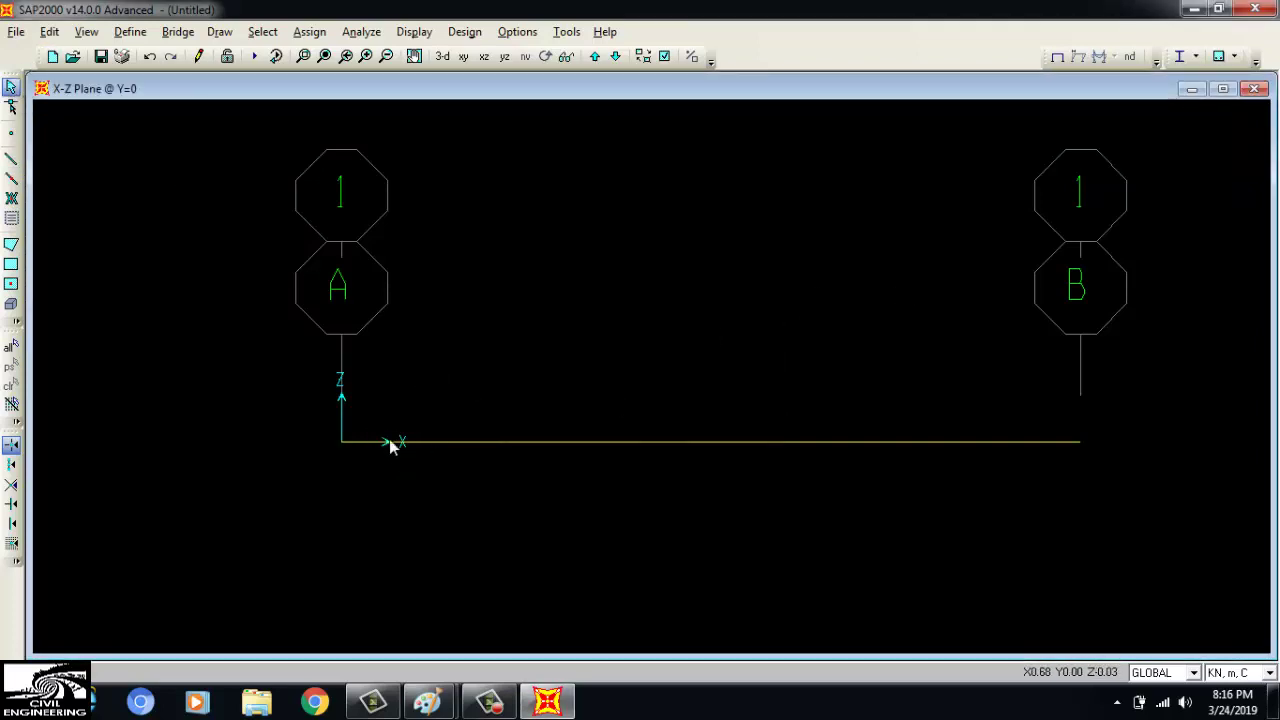
left_click_drag(331, 472, 330, 472)
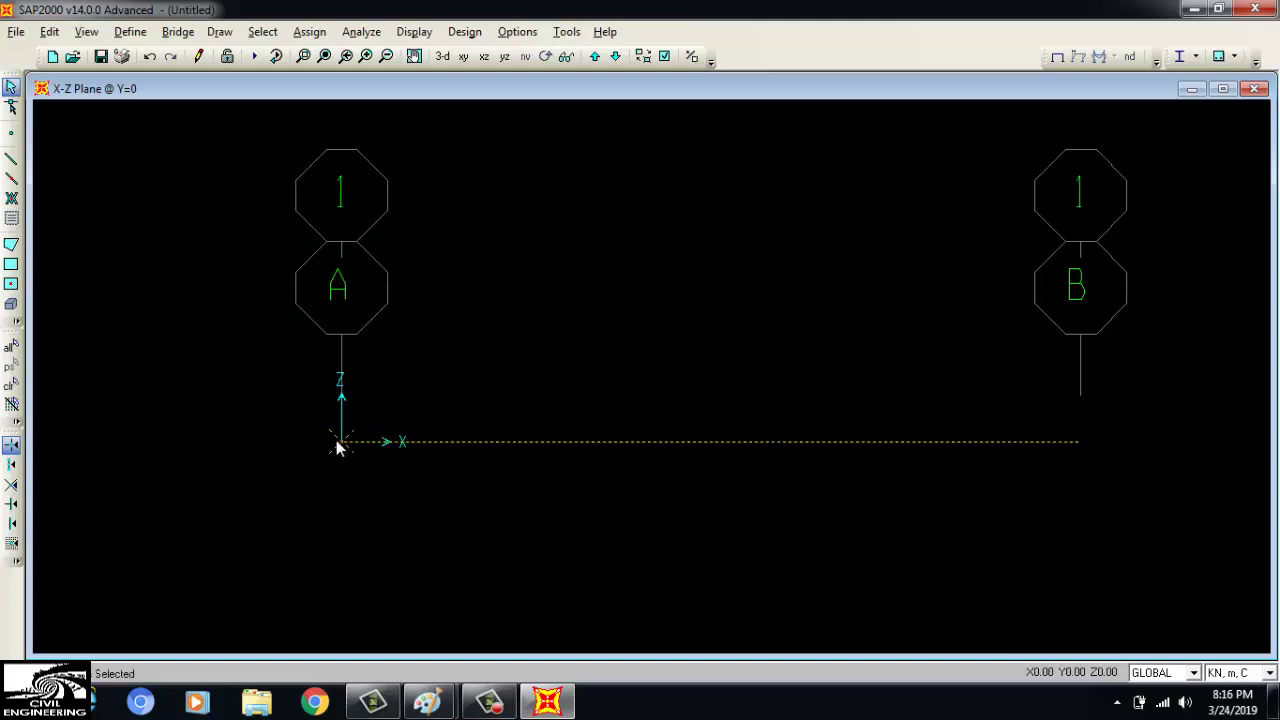
left_click(312, 35)
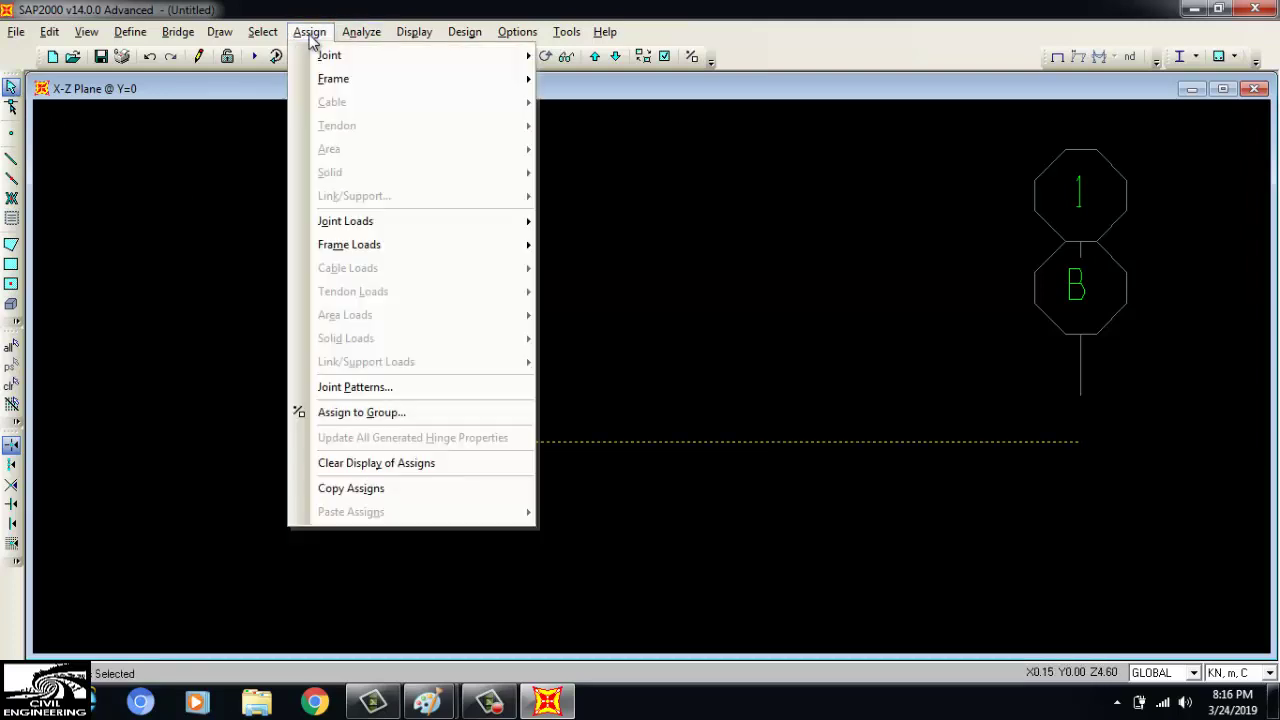
mouse_move(329, 57)
left_click(597, 58)
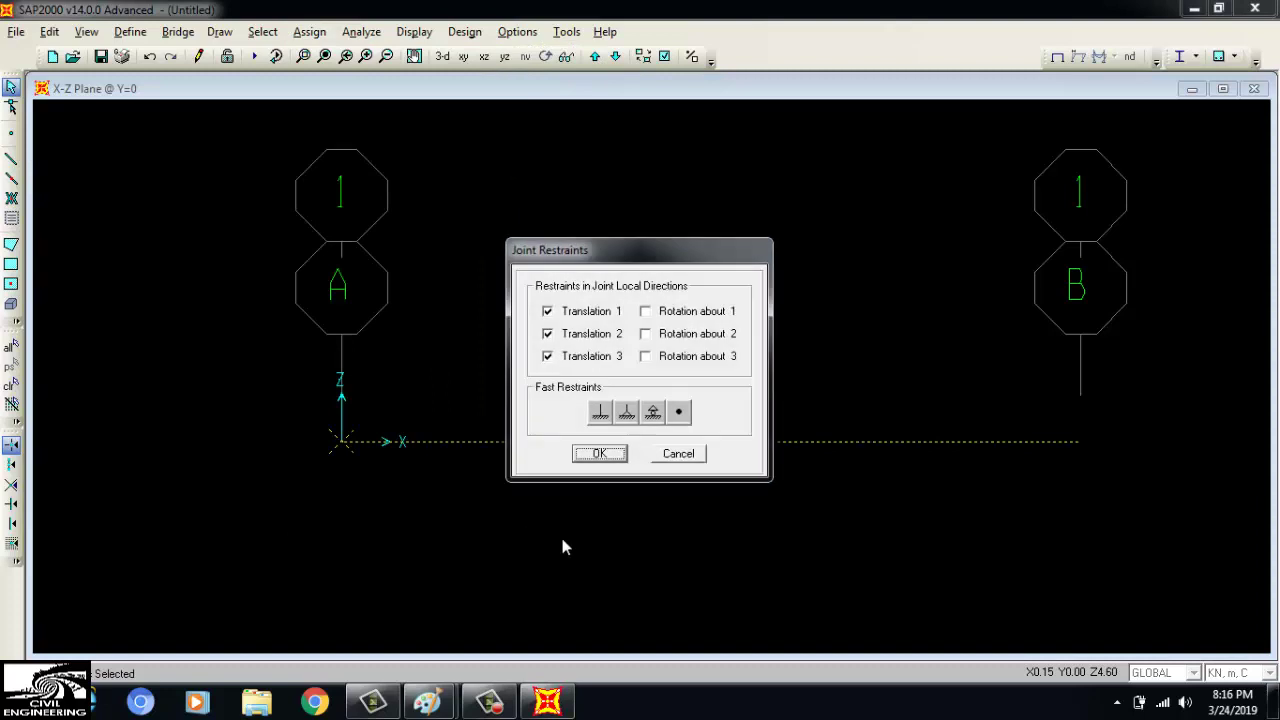
left_click(626, 412)
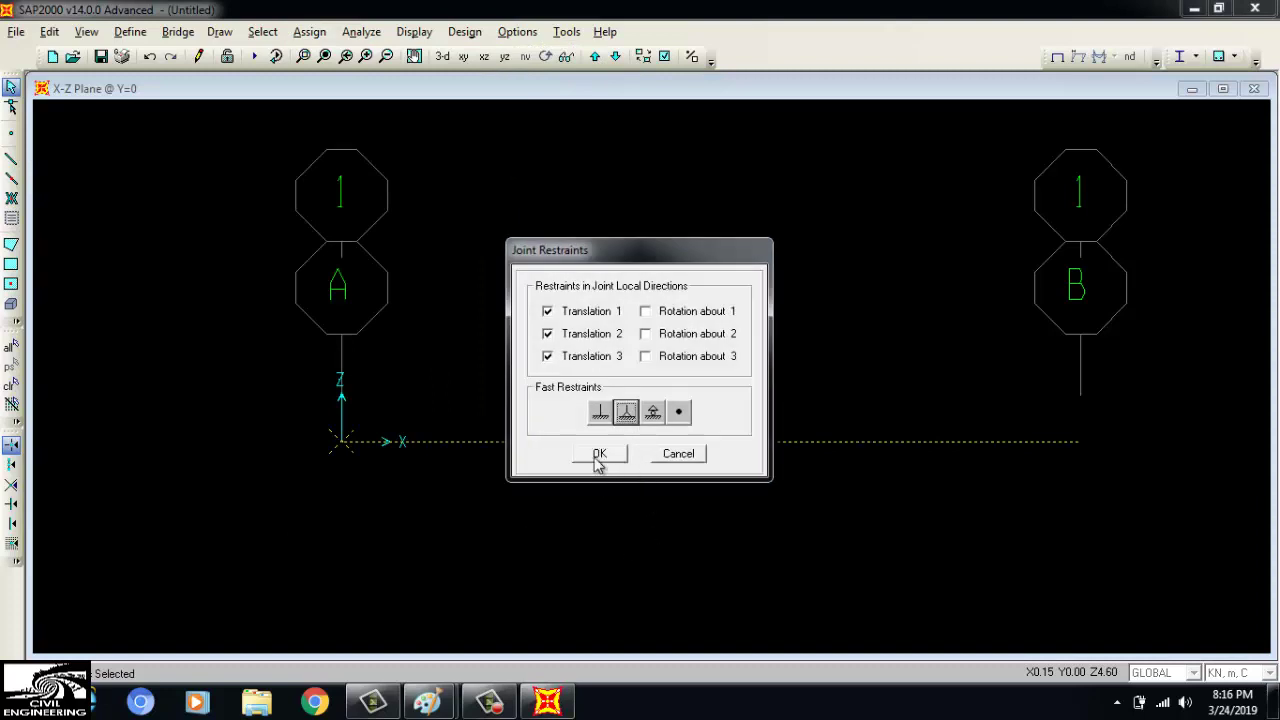
left_click(599, 455)
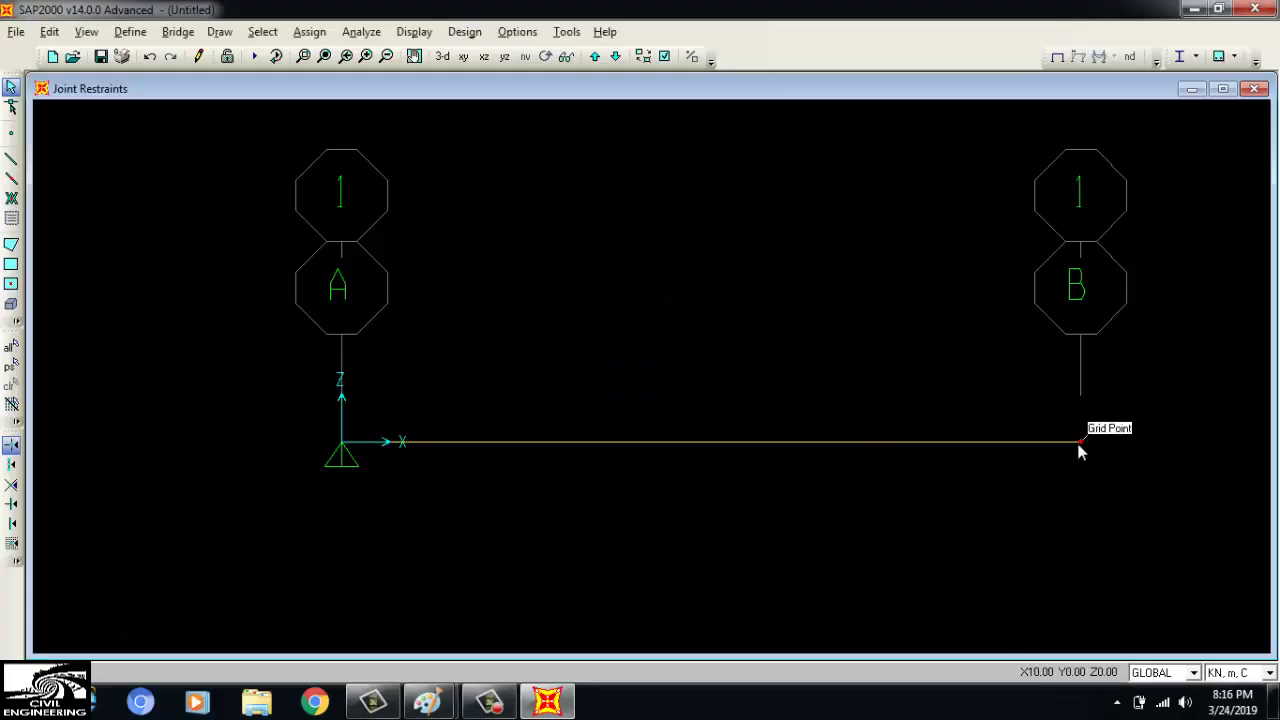
Assign a roller restraint, with only Translation 3 fixed, to the beam's joint at grid line B
left_click(1079, 446)
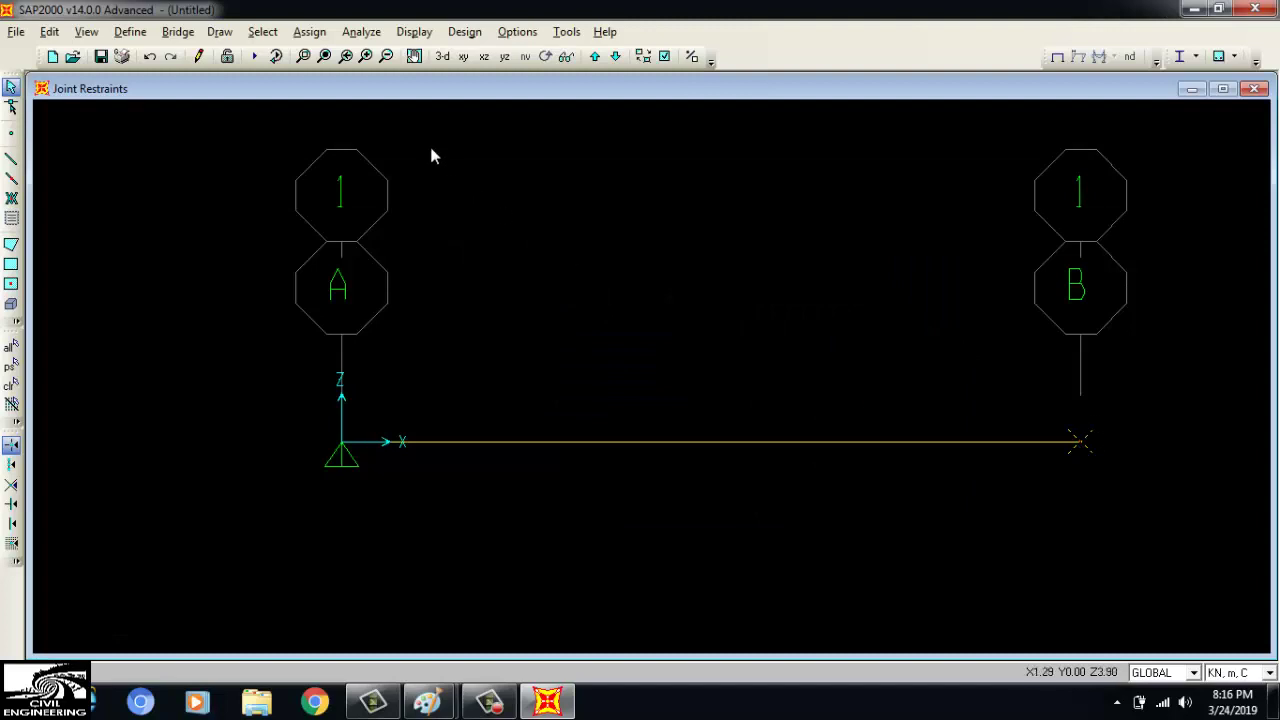
left_click(327, 38)
mouse_move(480, 62)
left_click(590, 62)
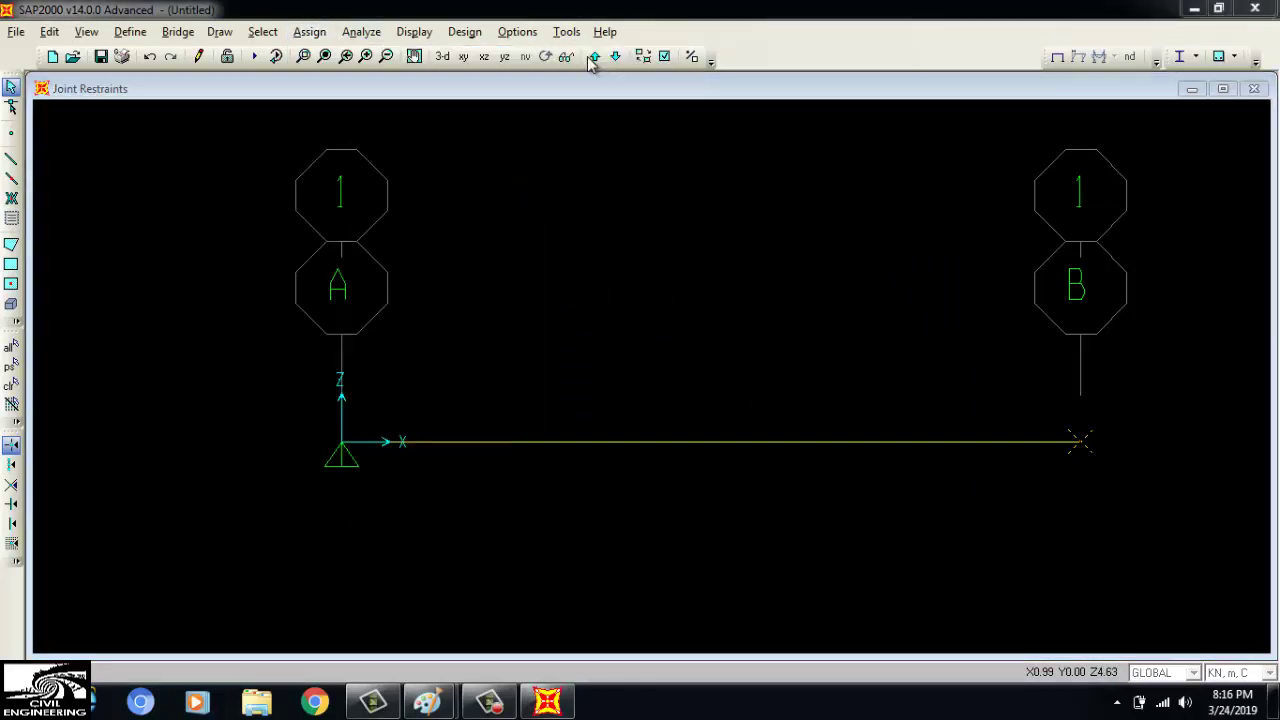
left_click(653, 415)
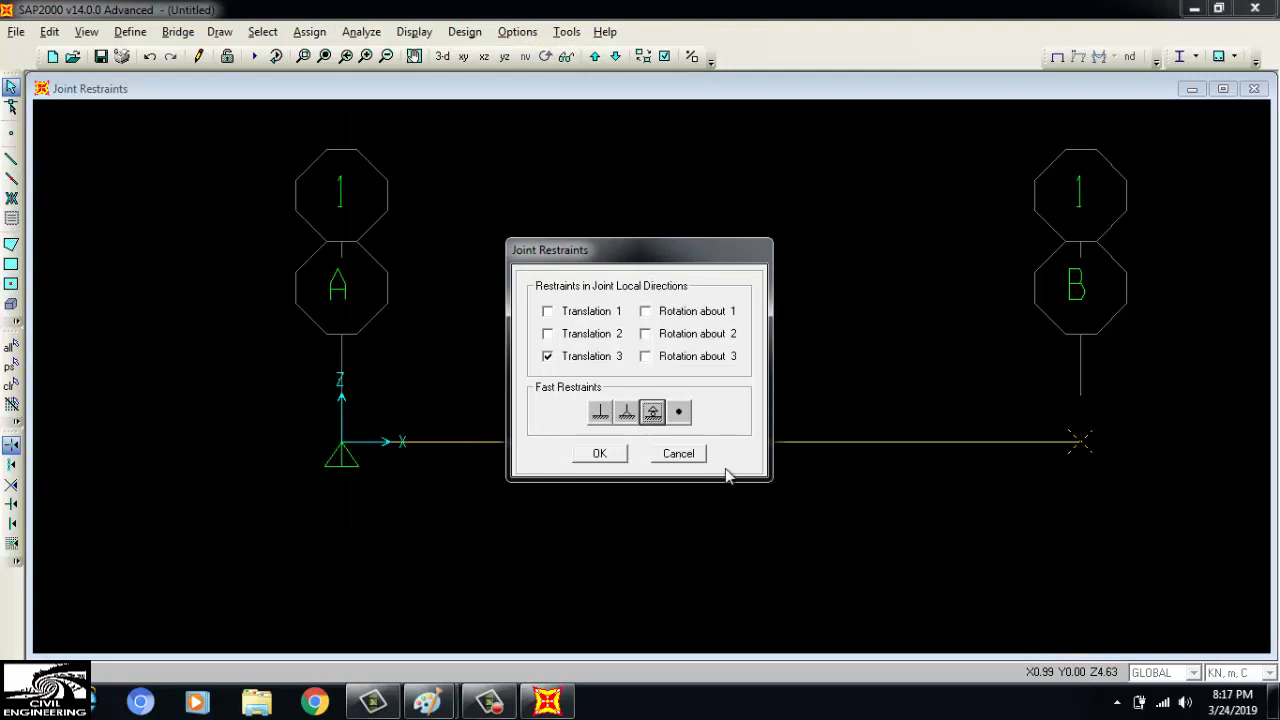
left_click(602, 454)
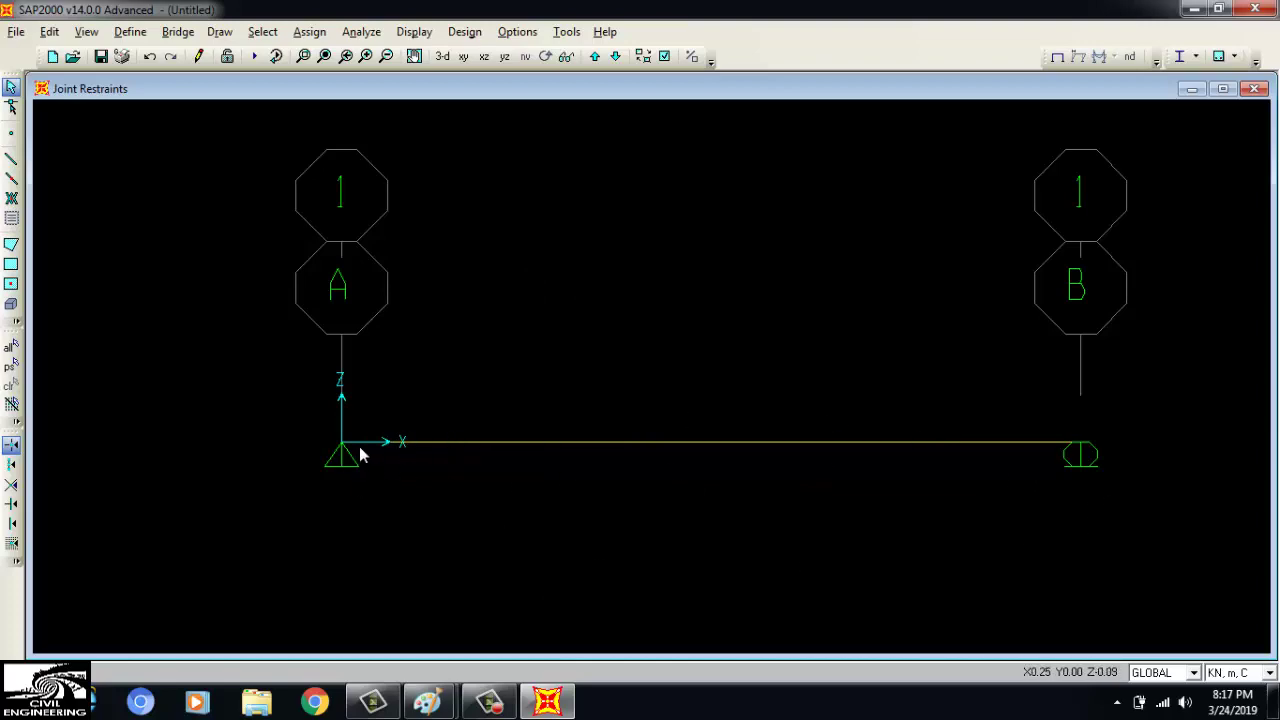
Hide all grid lines of the GLOBAL coordinate system
double_click(681, 444)
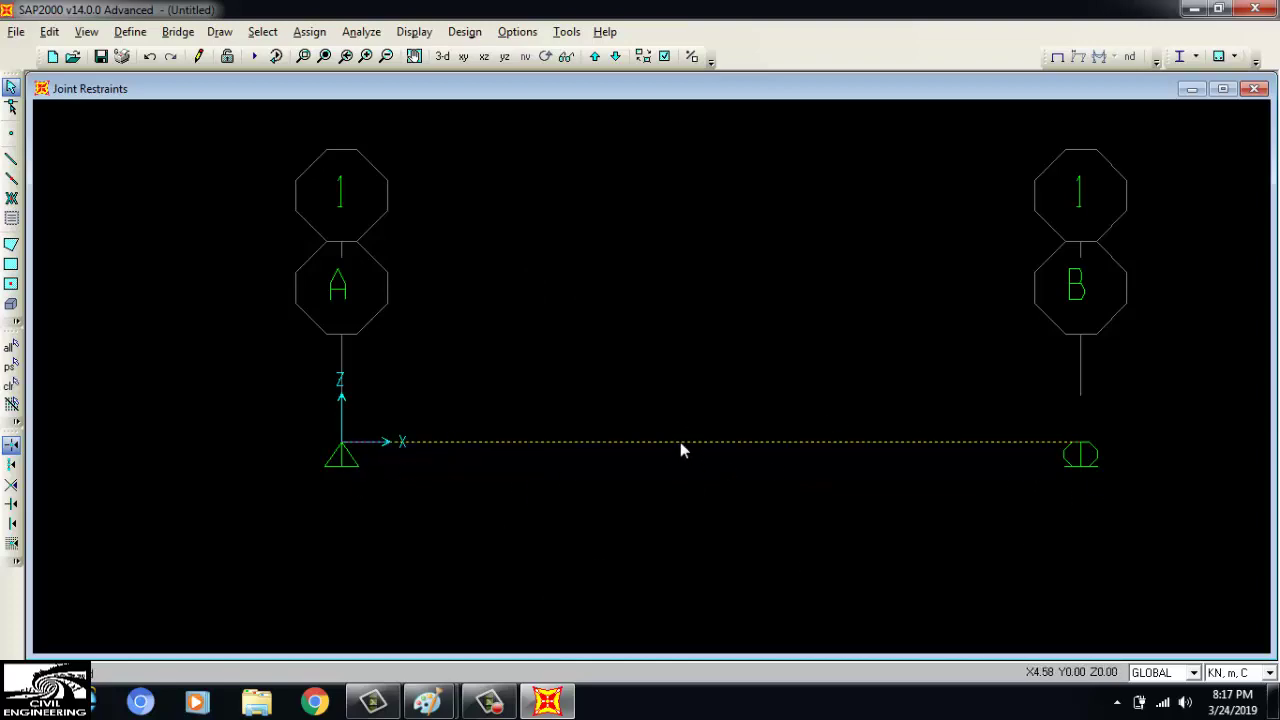
left_click(815, 396)
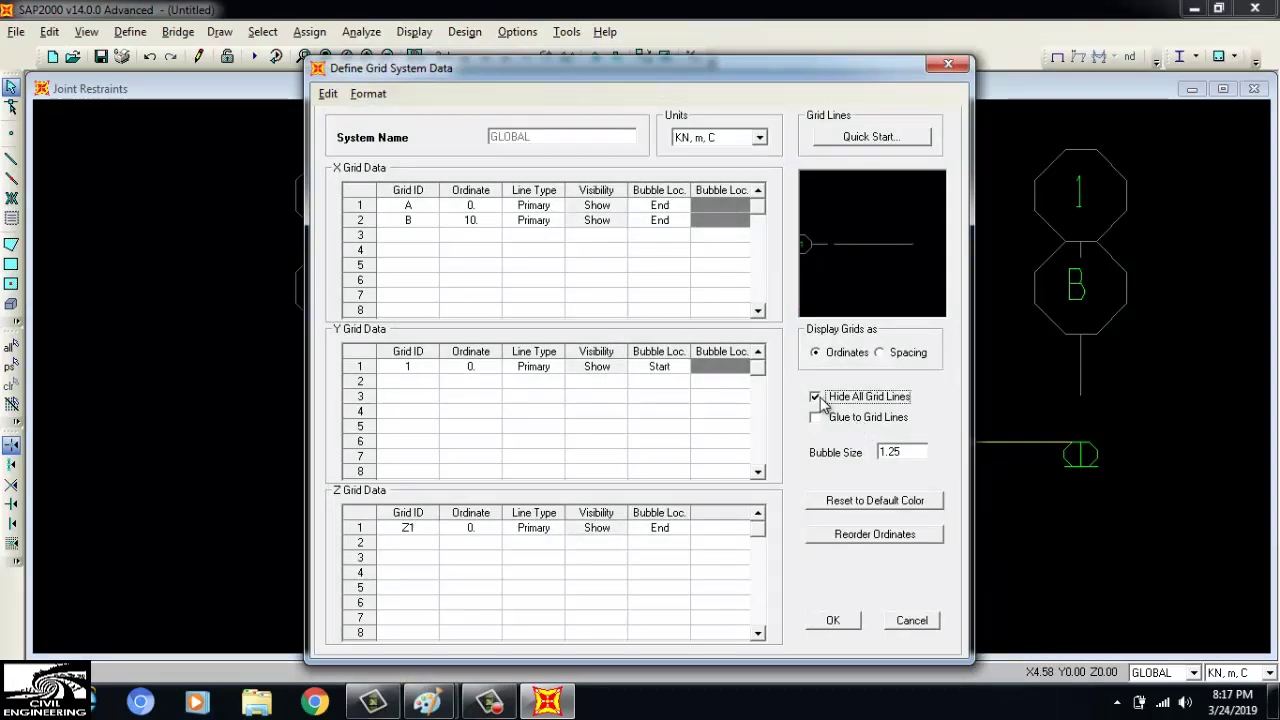
left_click(834, 619)
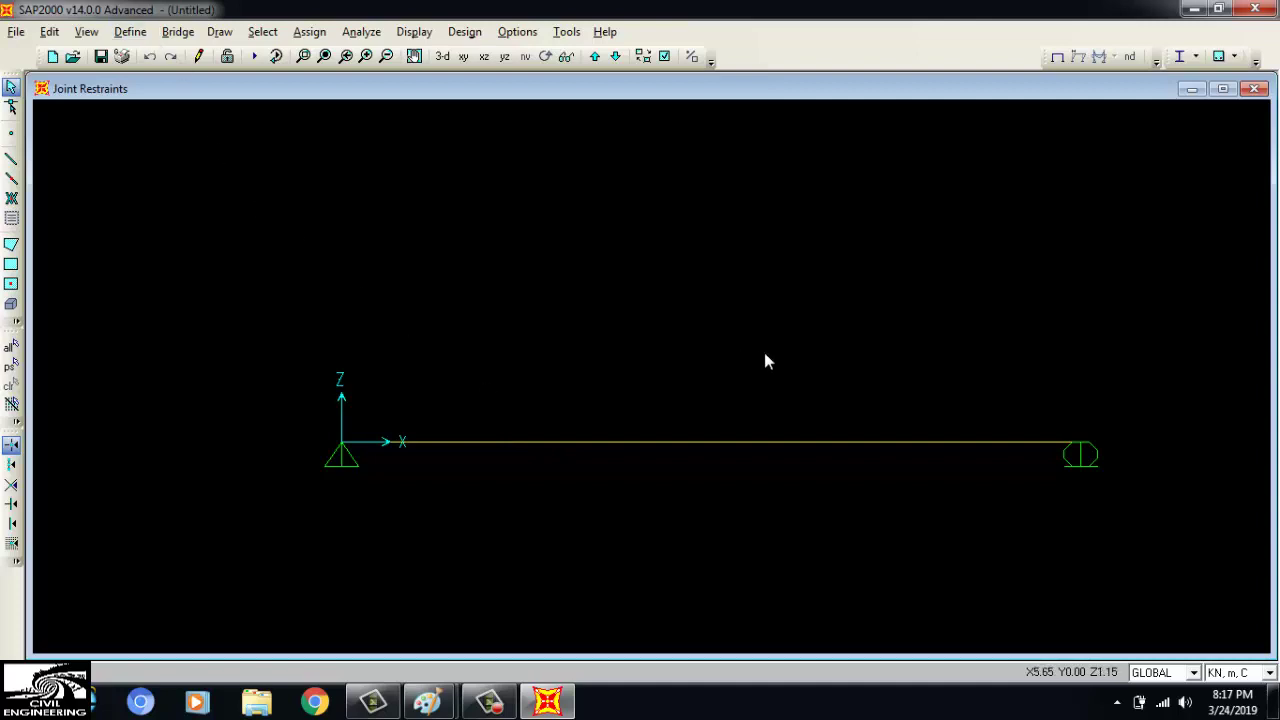
Add a load pattern named "Live load" of type LIVE with self weight multiplier 0, and accept the load patterns
left_click(130, 32)
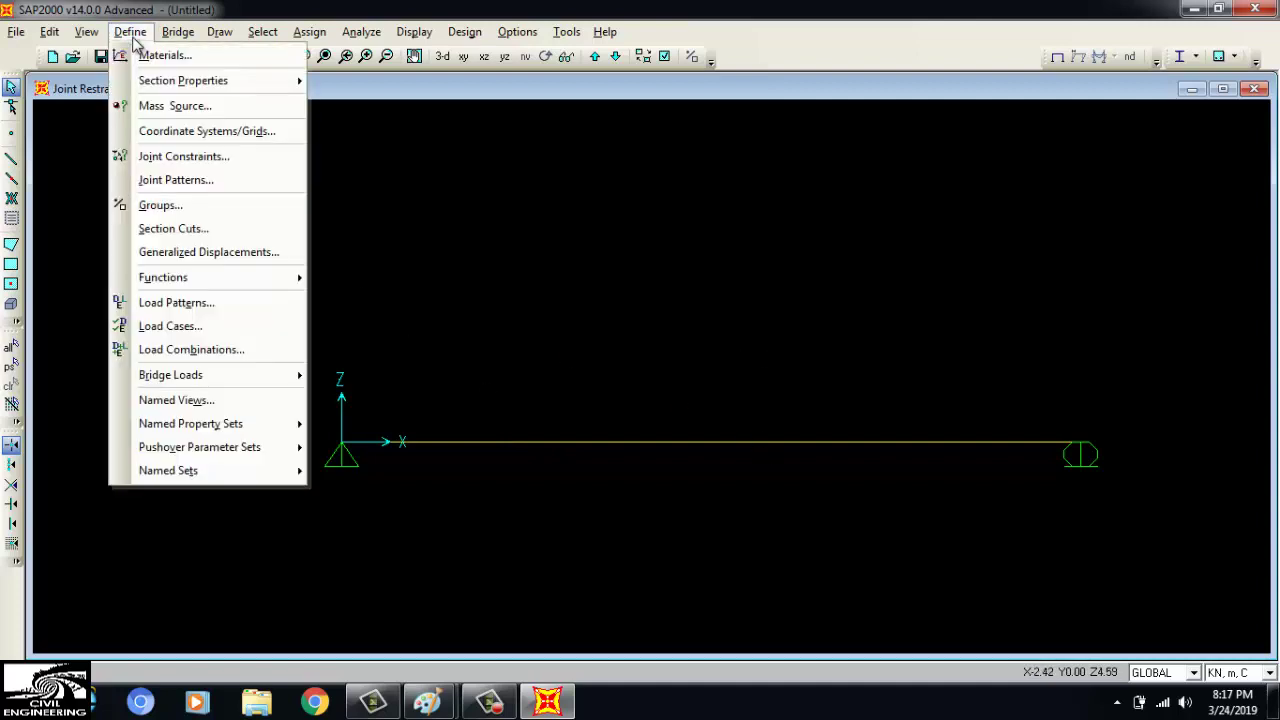
left_click(180, 303)
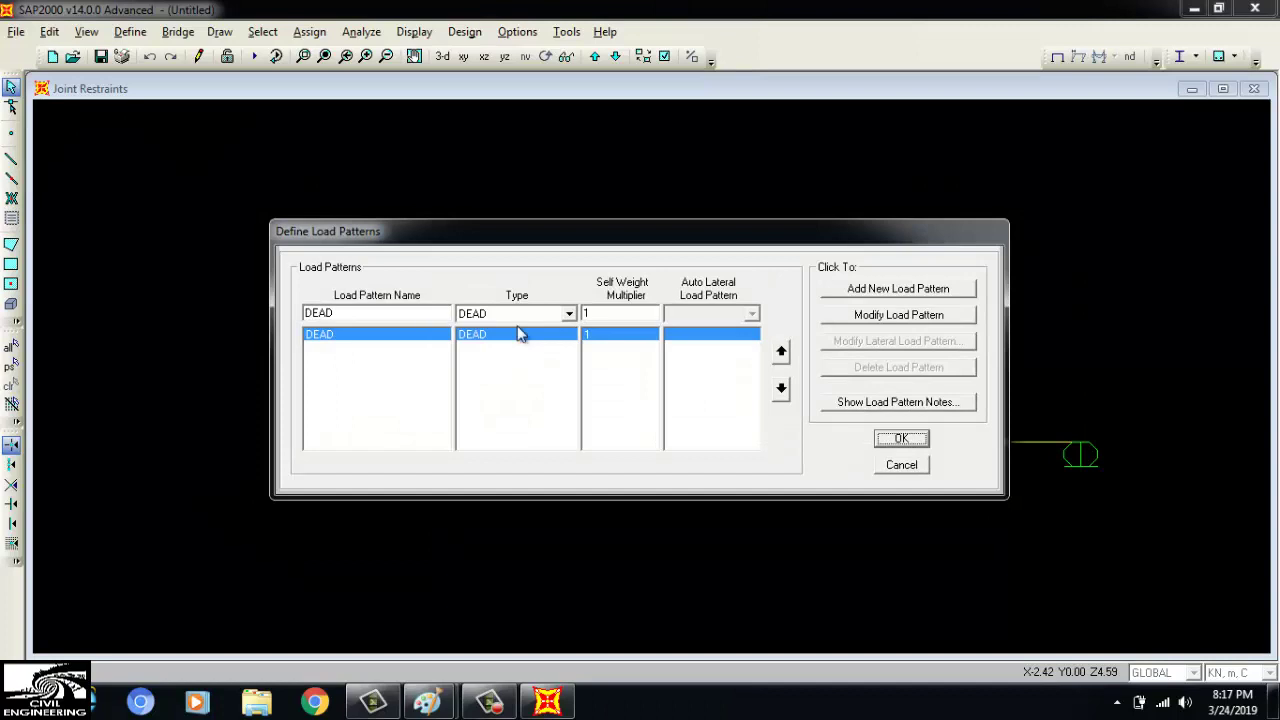
left_click(360, 312)
left_click(350, 318)
left_click_drag(367, 316, 318, 316)
type("Live load")
left_click(548, 314)
left_click(495, 347)
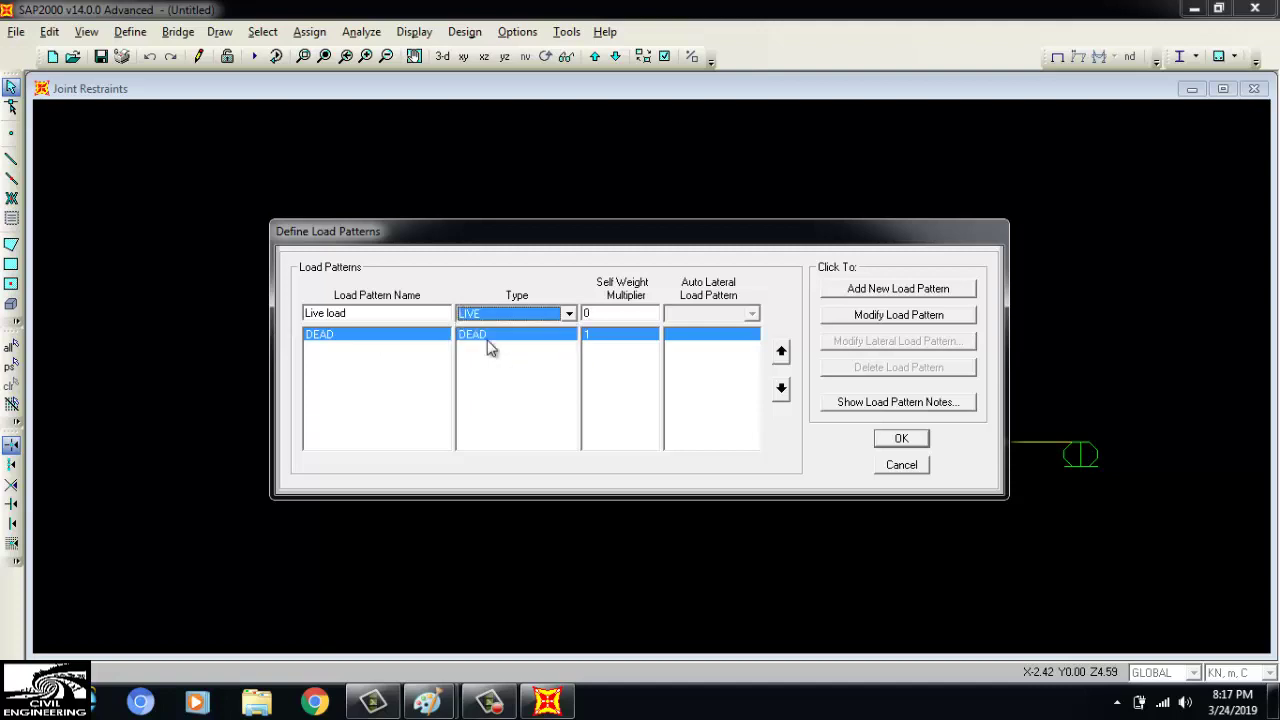
double_click(623, 316)
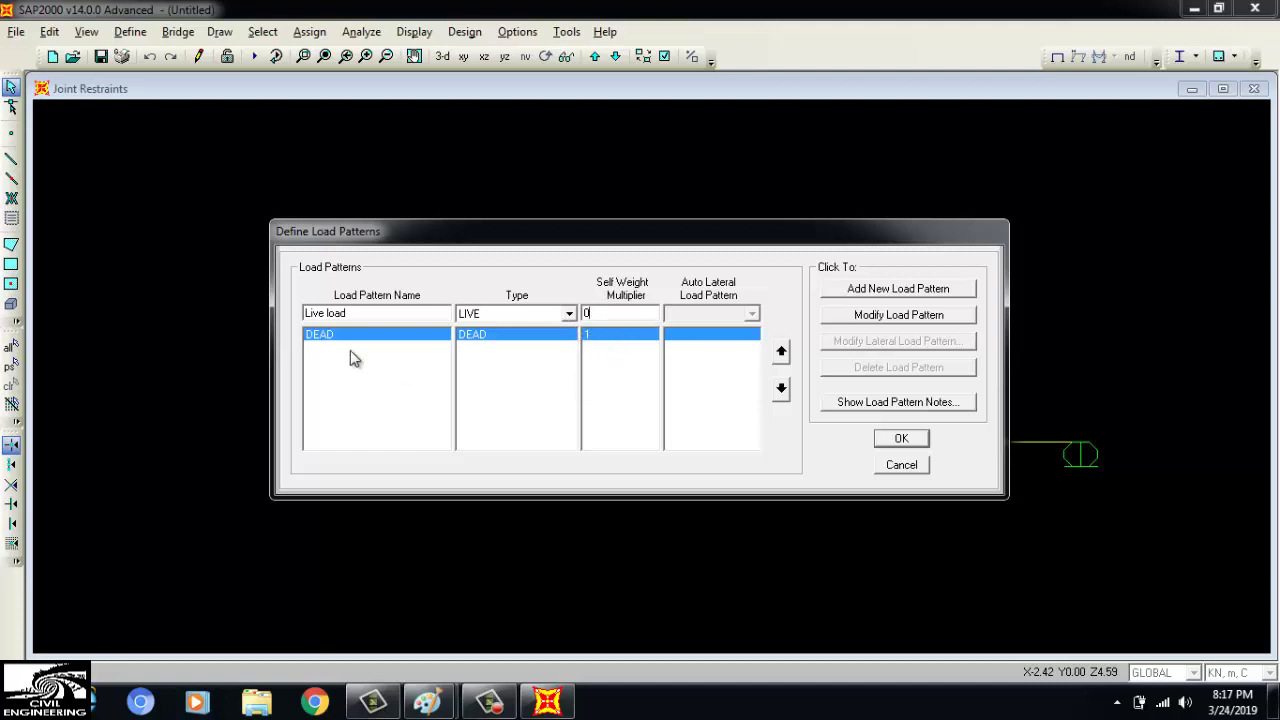
left_click(890, 292)
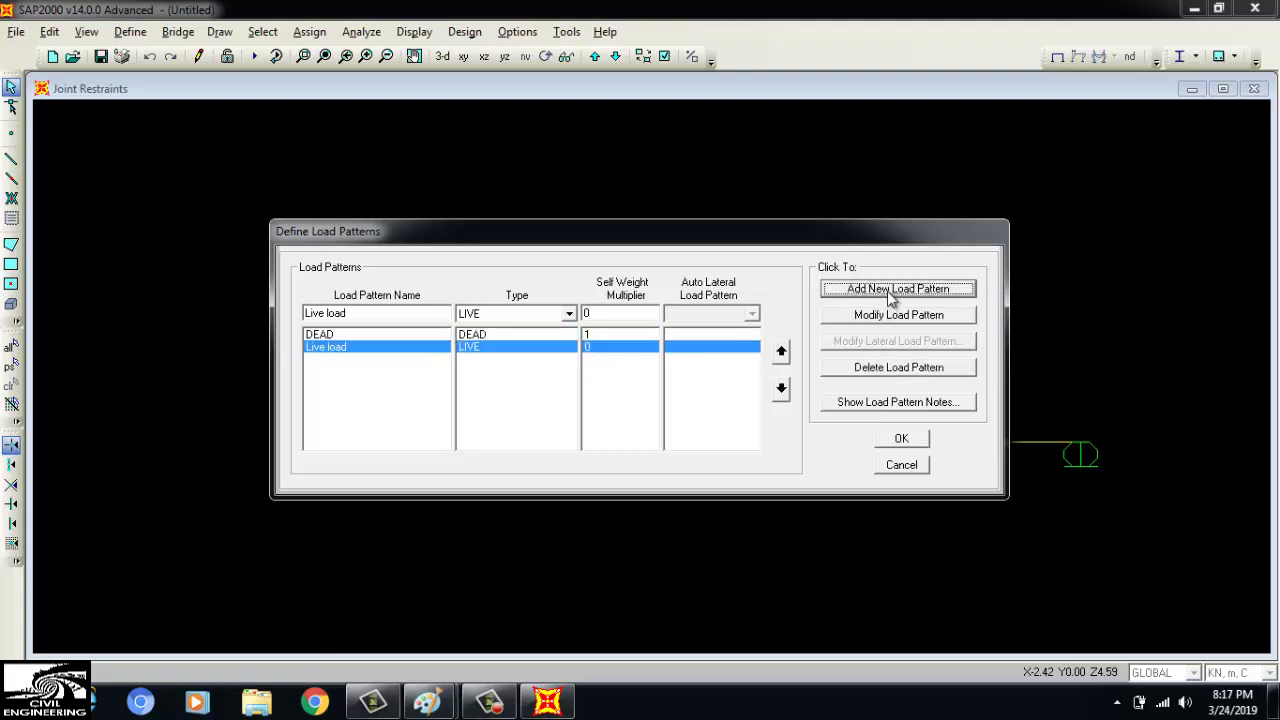
left_click(900, 440)
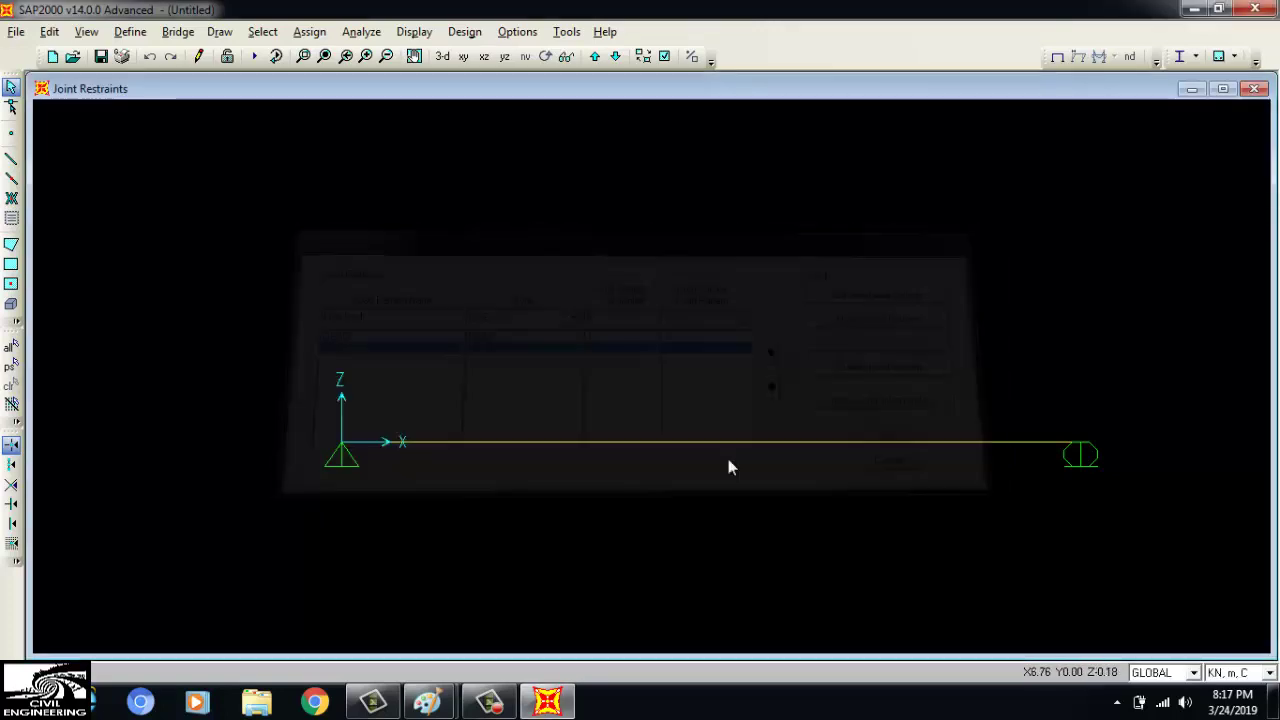
Create a new load combination named "Factored load" with the Linear Add combination type
left_click(130, 31)
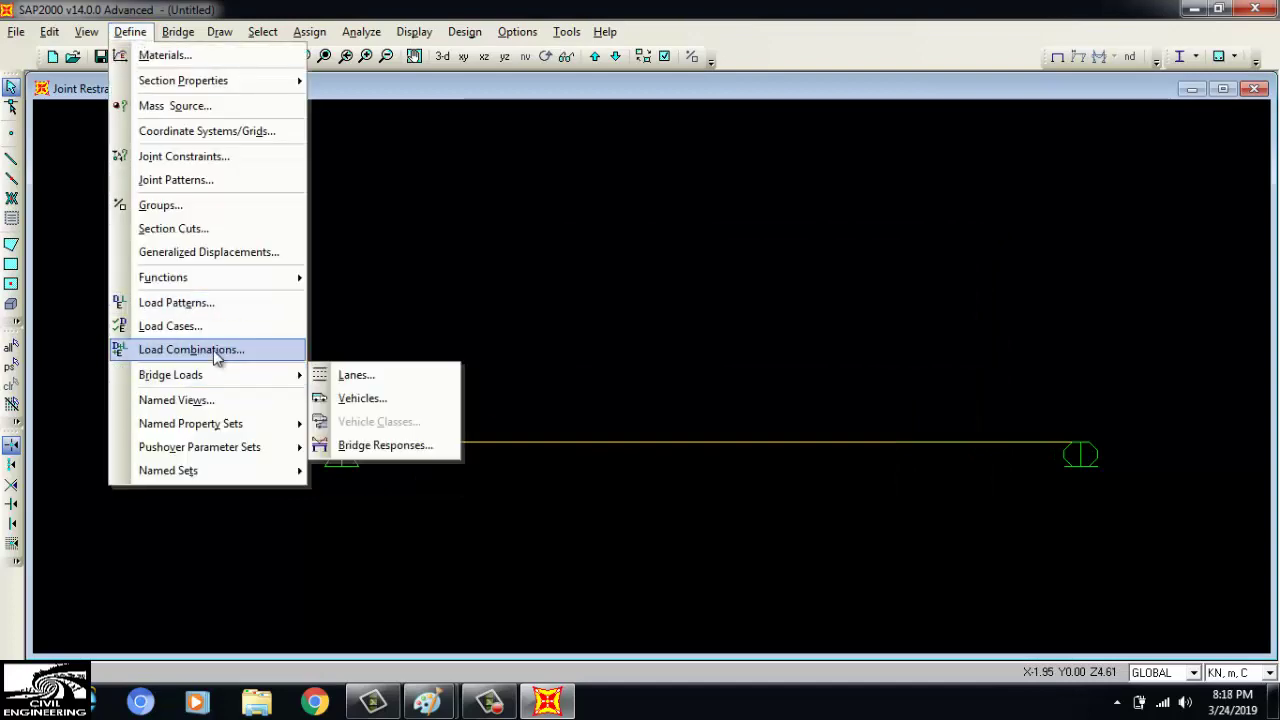
left_click(215, 349)
left_click(766, 272)
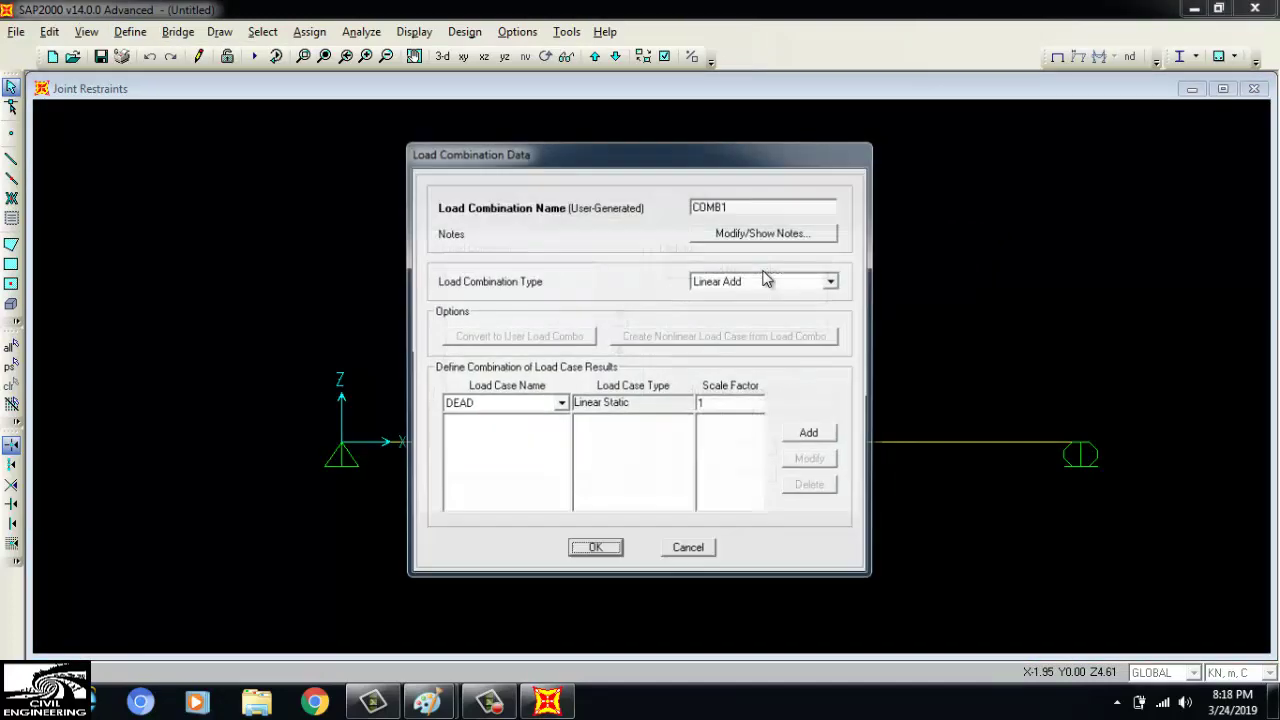
left_click_drag(736, 207, 672, 210)
type("Facto")
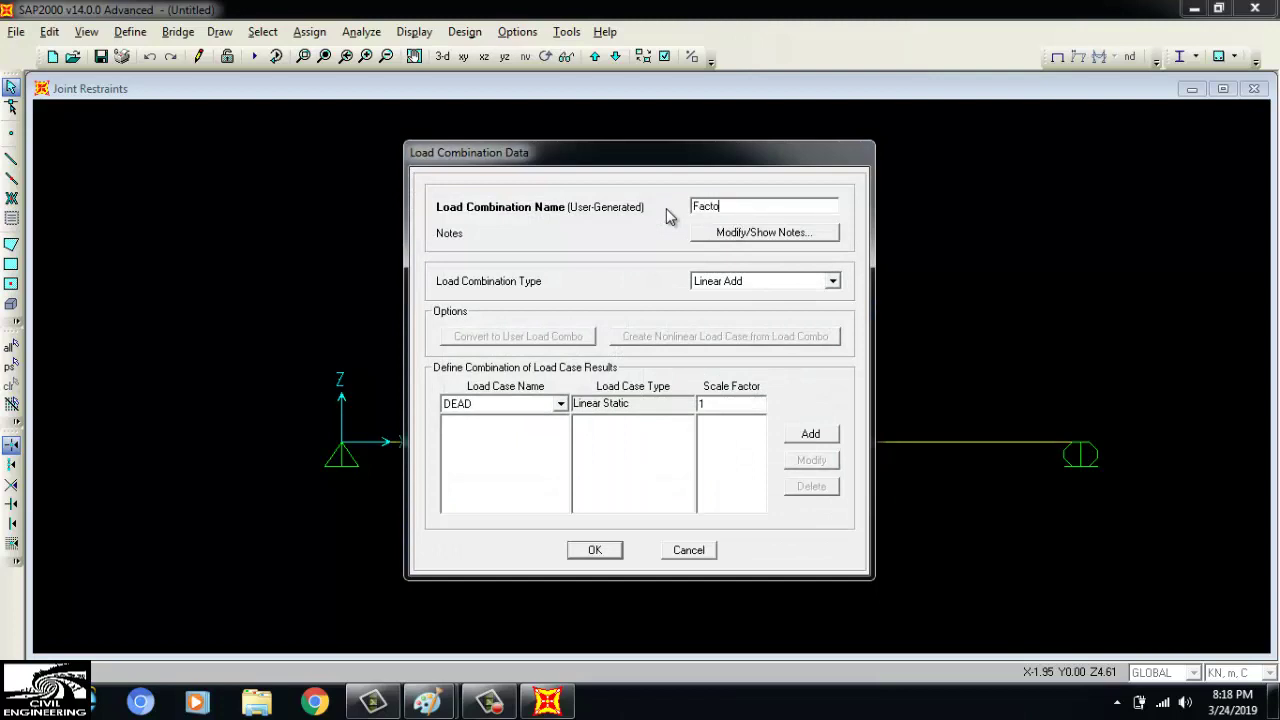
type("red load")
left_click(808, 282)
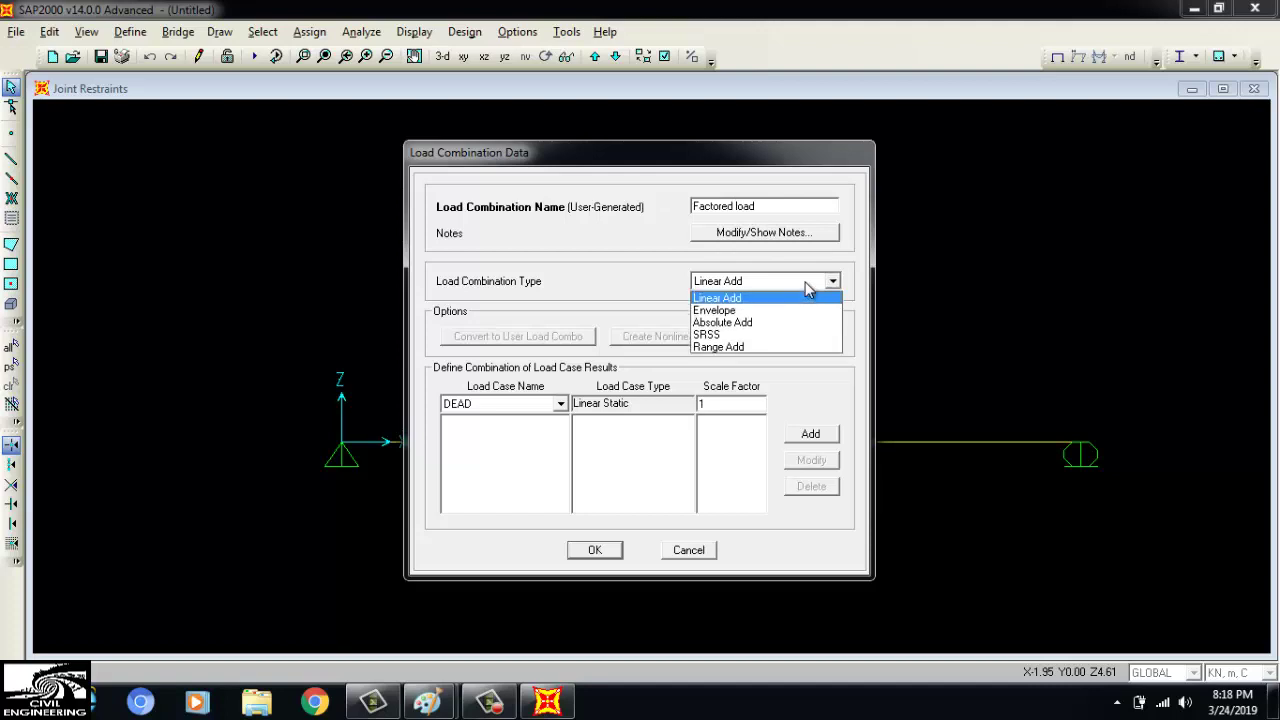
left_click(806, 284)
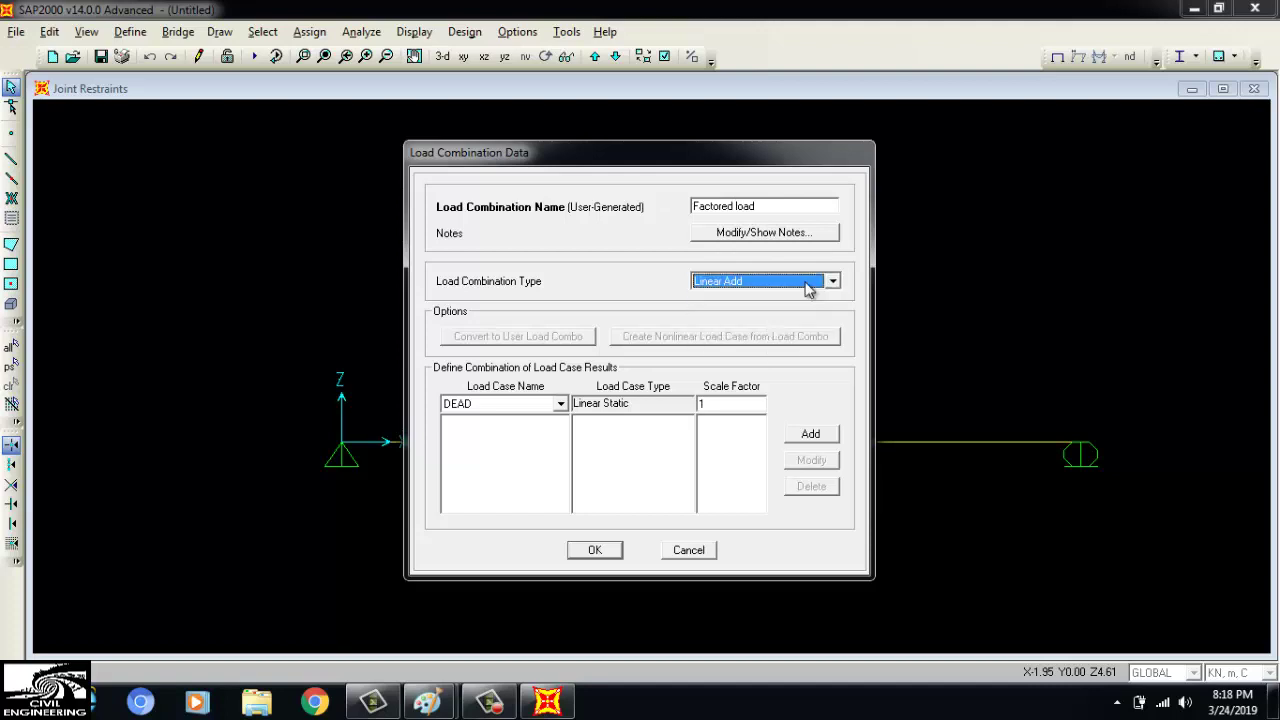
Add the DEAD load case to the combination with a scale factor of 1.2
left_click(561, 406)
left_click(731, 402)
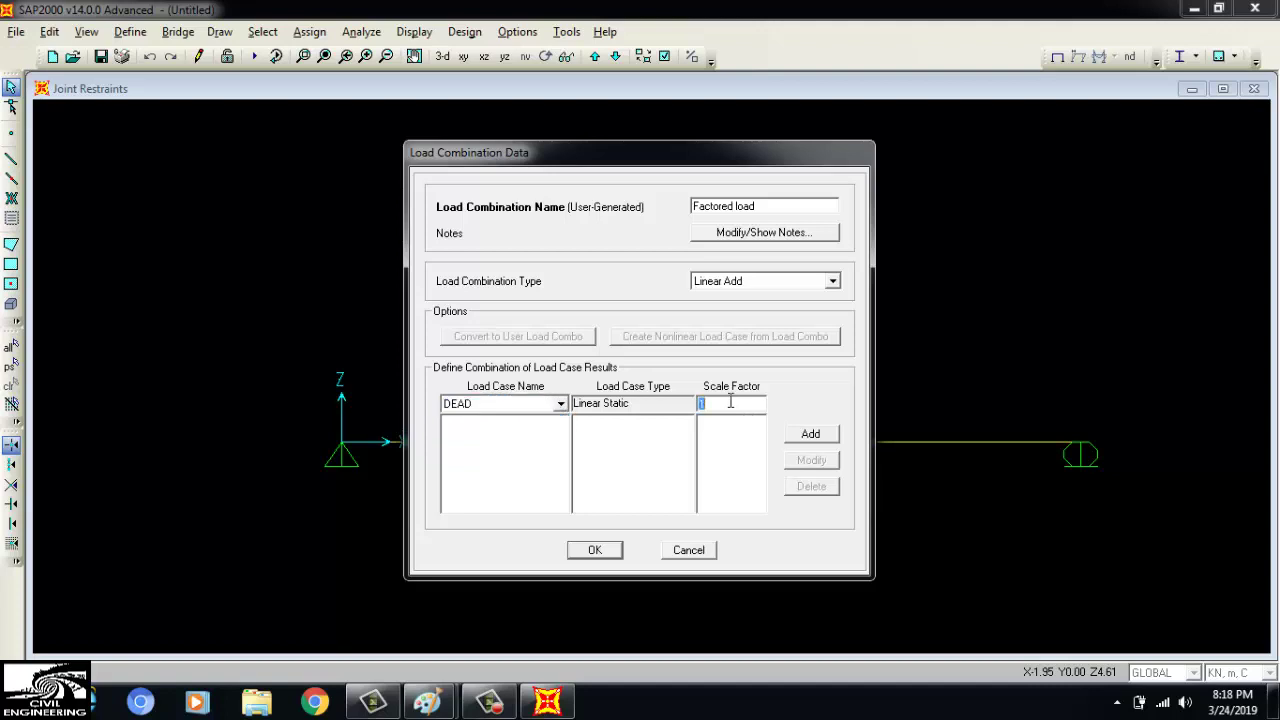
type(".2")
left_click(810, 433)
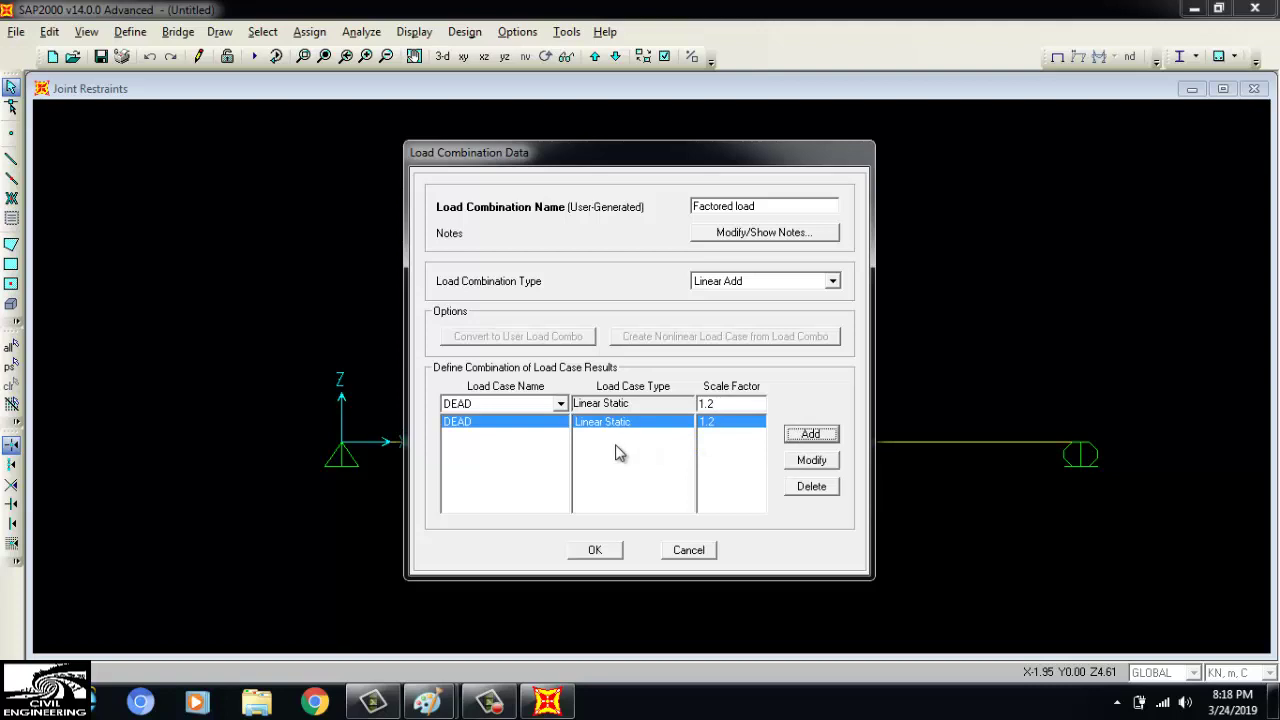
Add the Live load case with a scale factor of 1.6 and accept the combination data
left_click(560, 404)
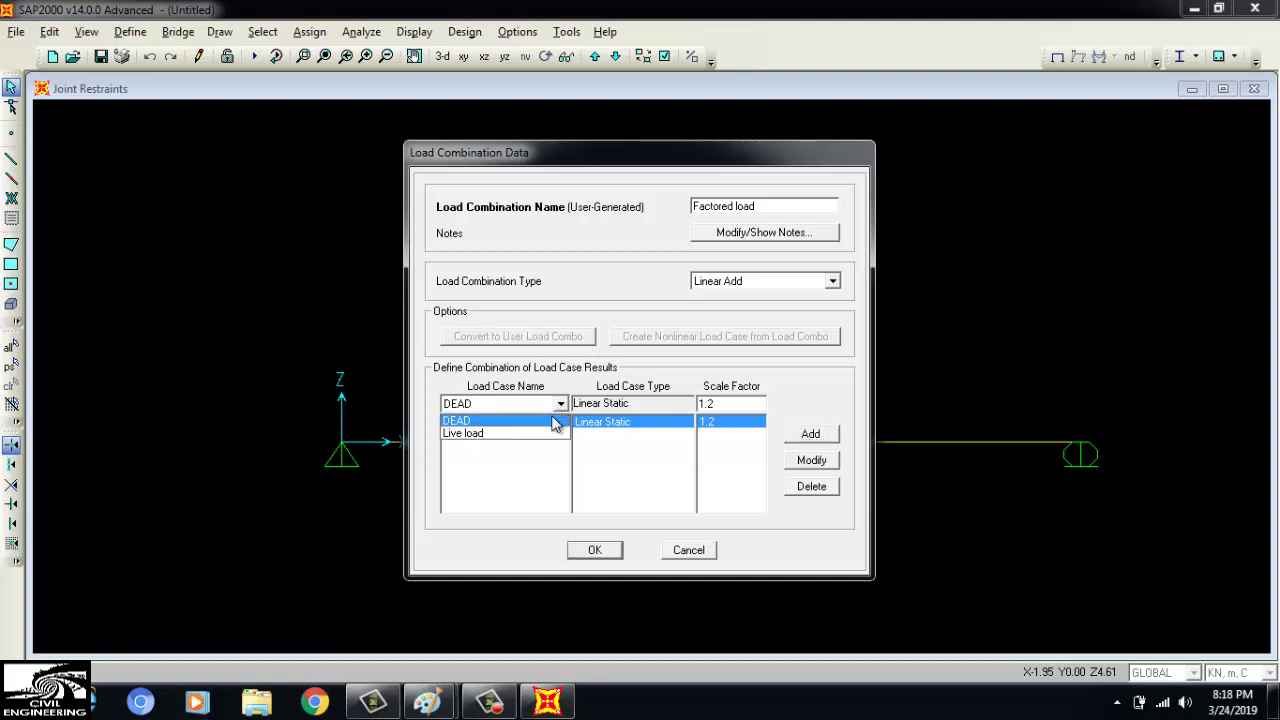
left_click(536, 440)
double_click(737, 403)
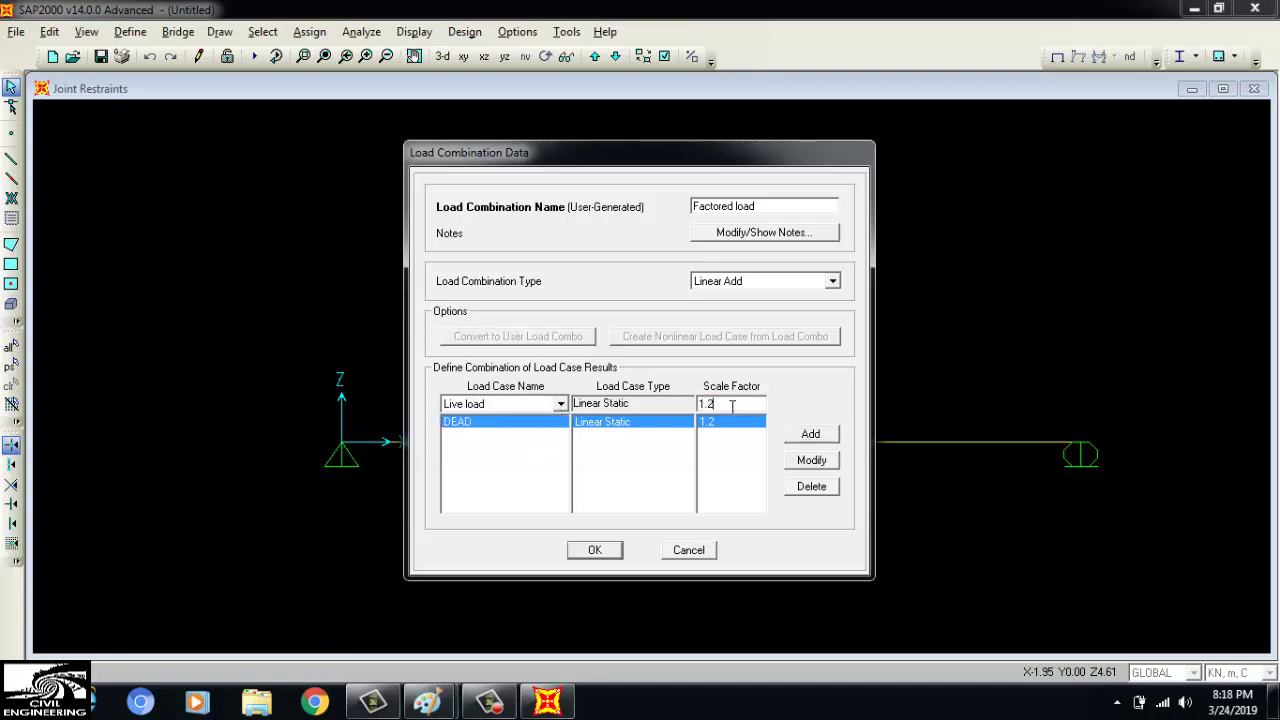
type("1.6")
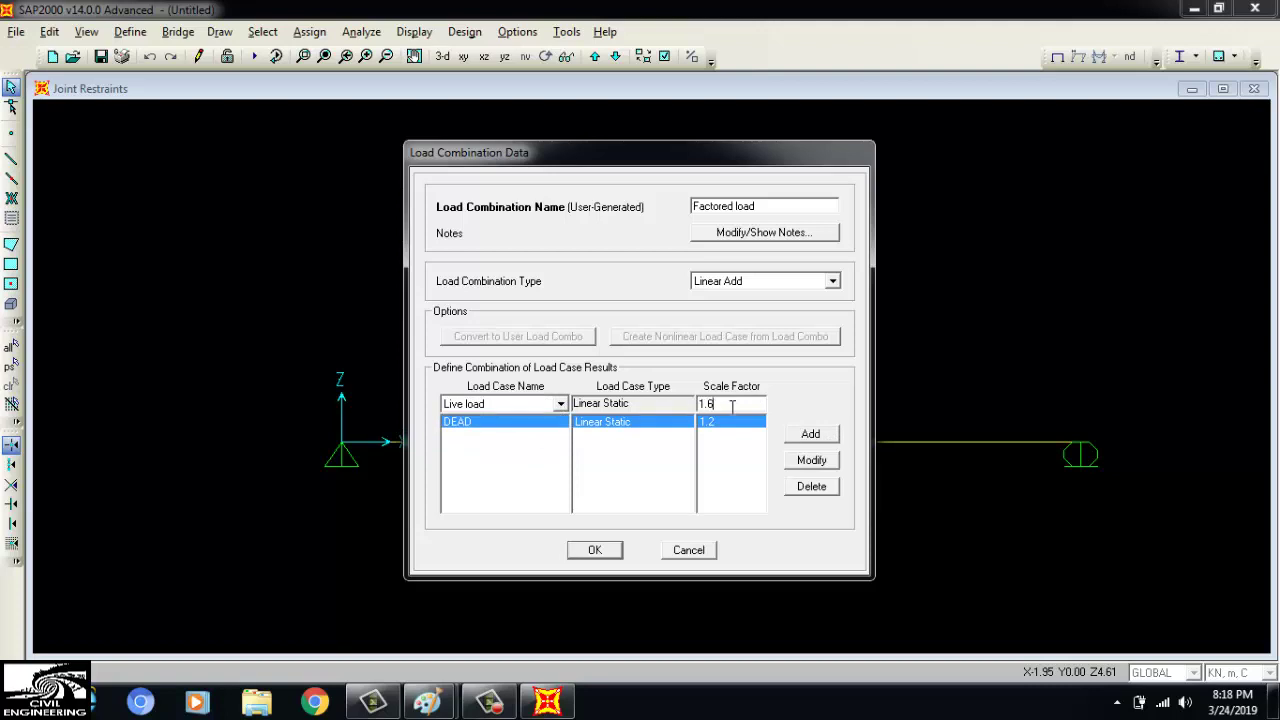
left_click(810, 434)
left_click(604, 555)
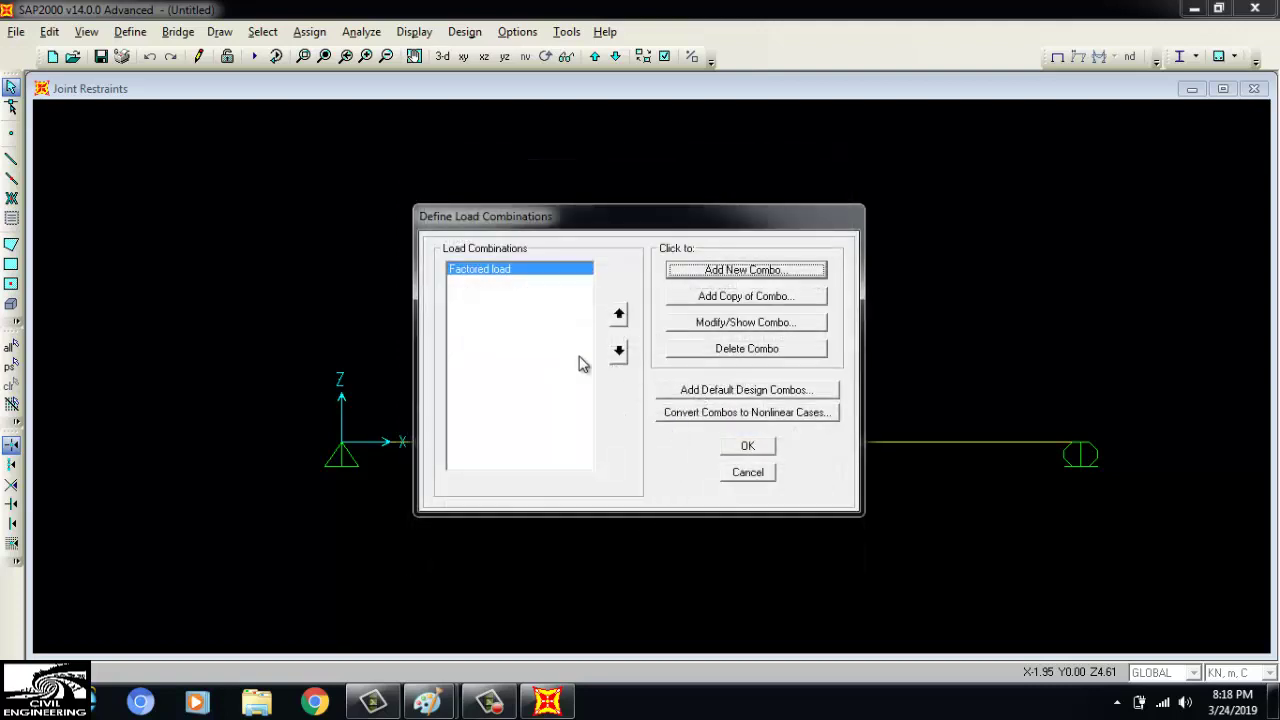
Review the load cases and scale factors of the Factored load combination, and accept the load combination definitions
left_click(740, 324)
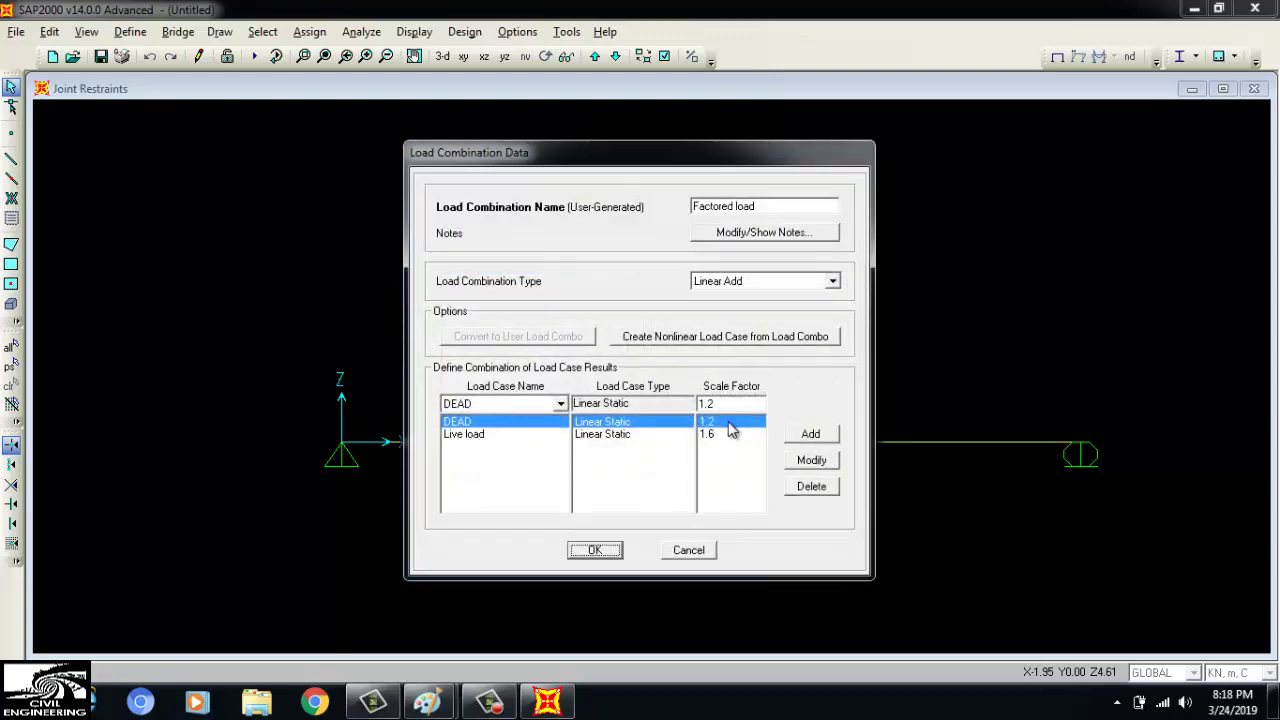
left_click(596, 550)
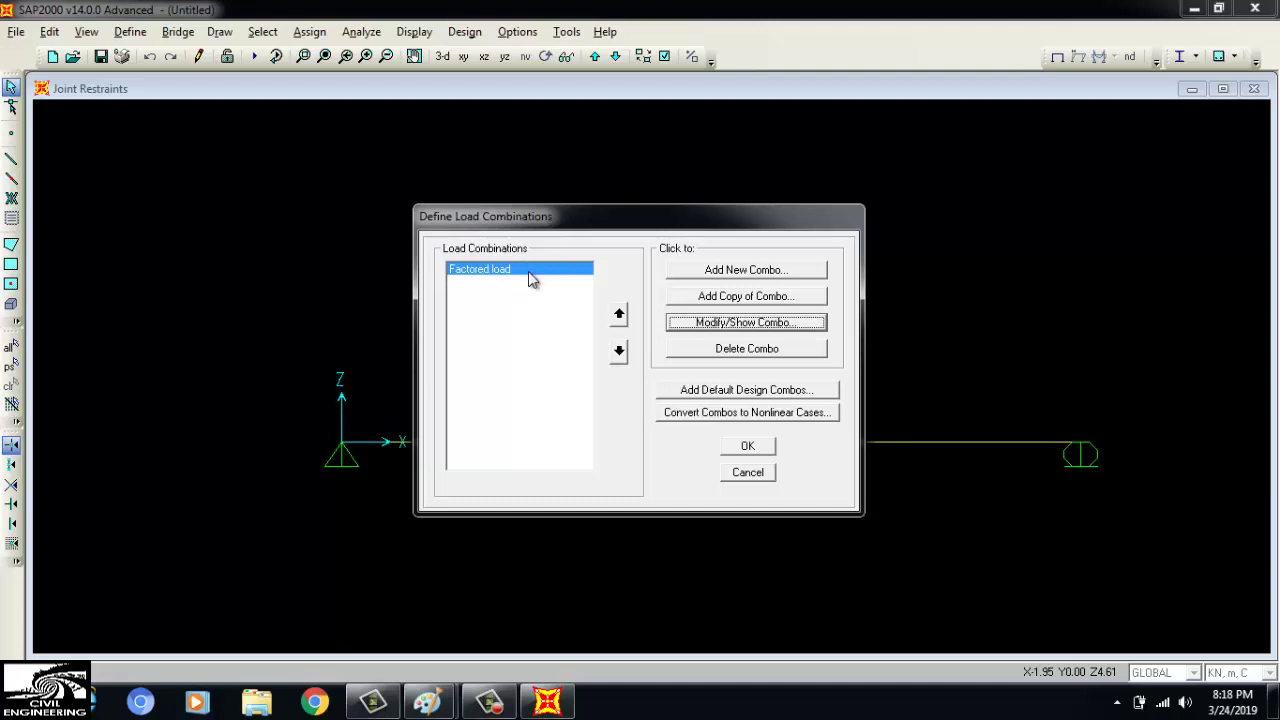
left_click(740, 447)
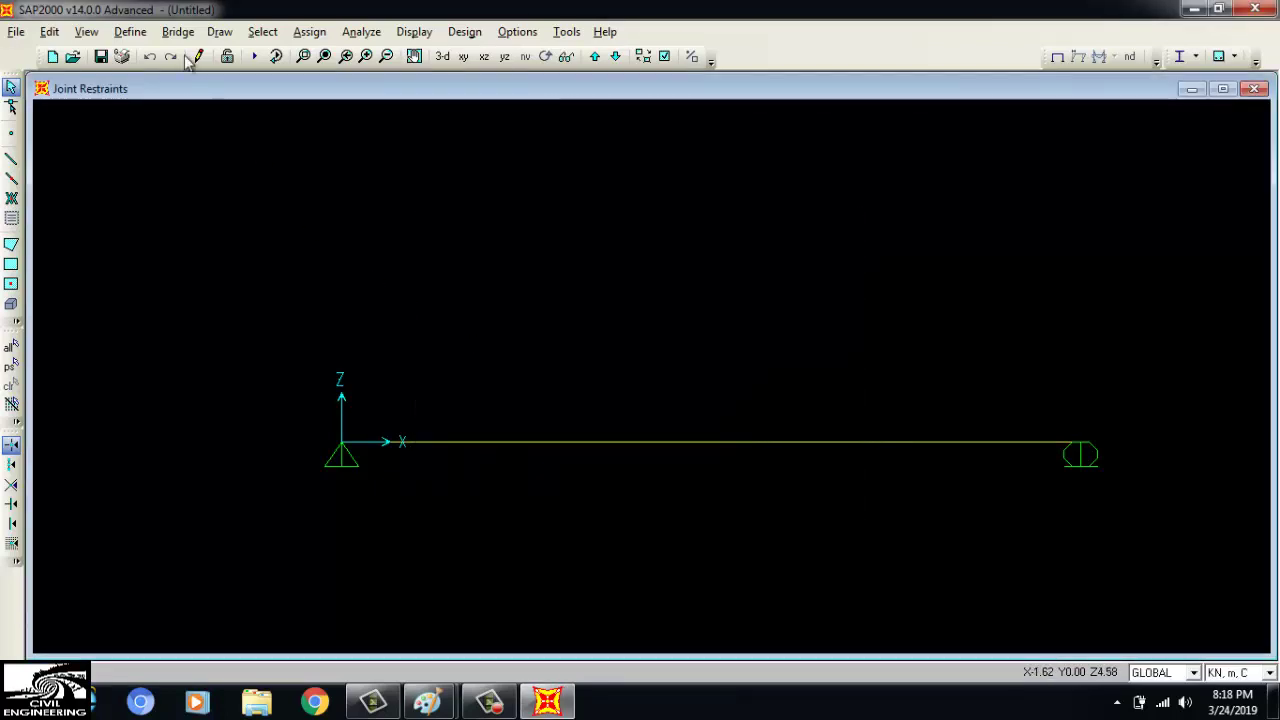
left_click(144, 33)
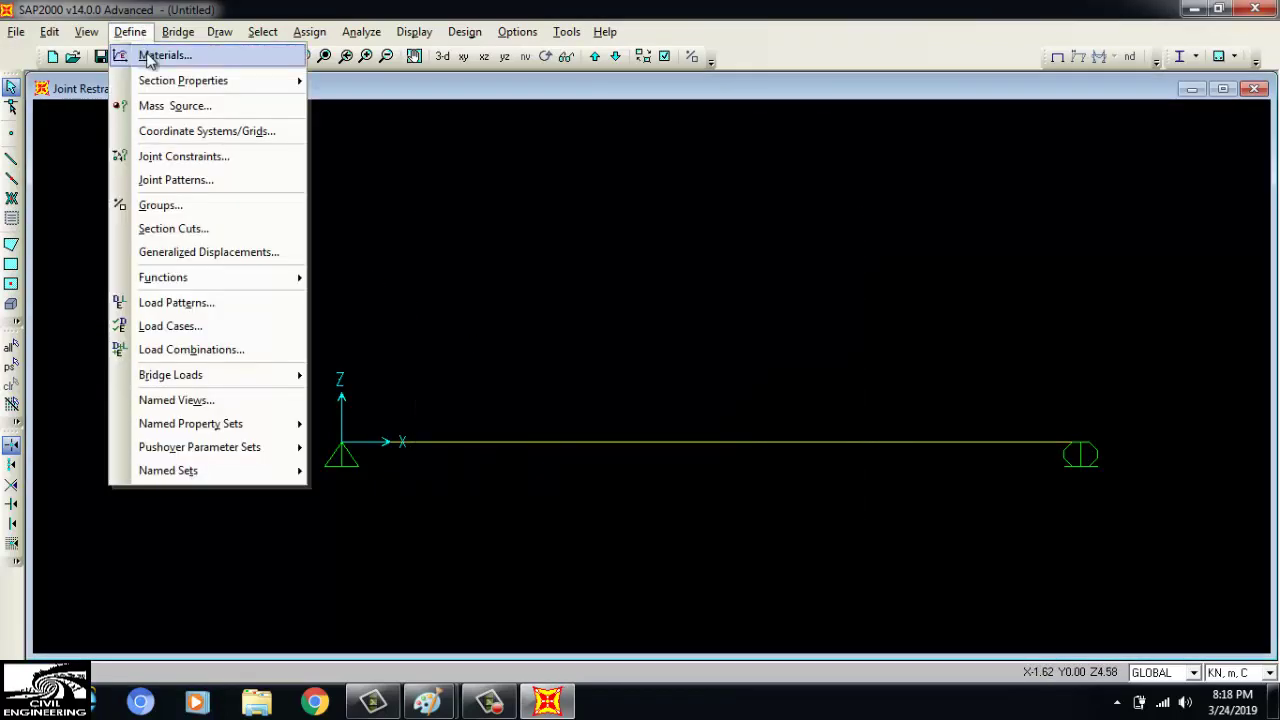
mouse_move(147, 79)
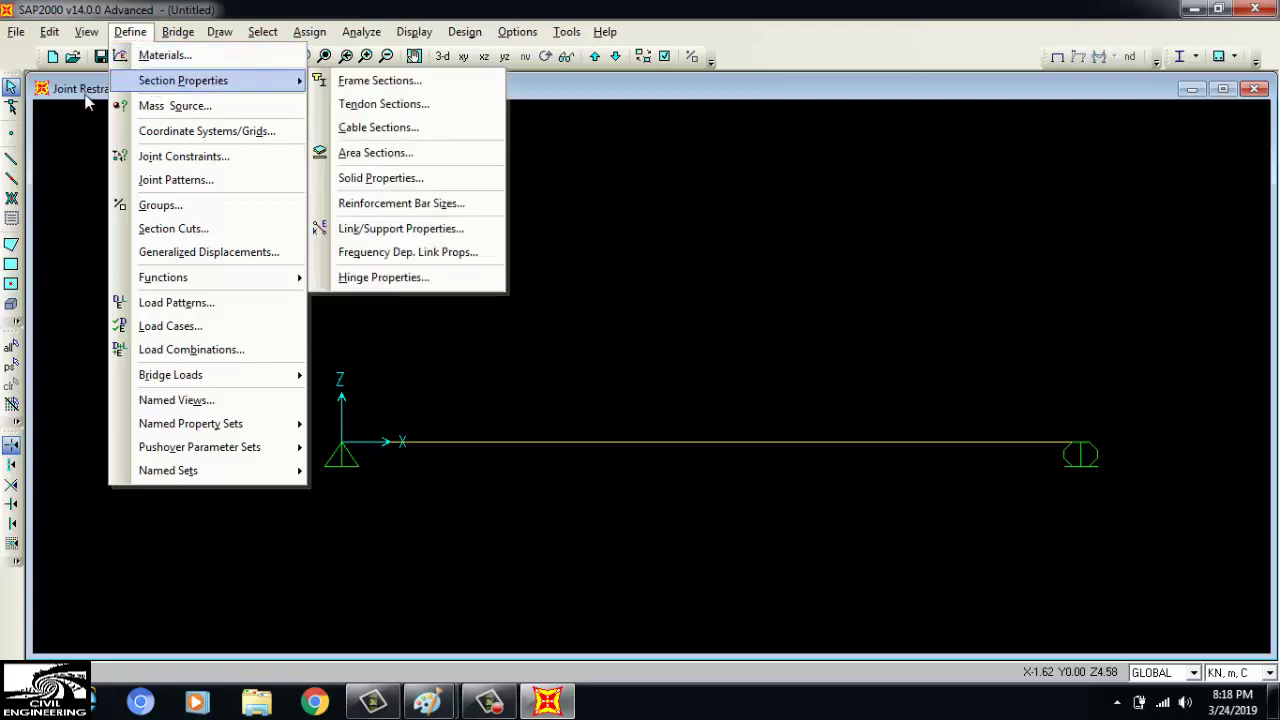
left_click(130, 32)
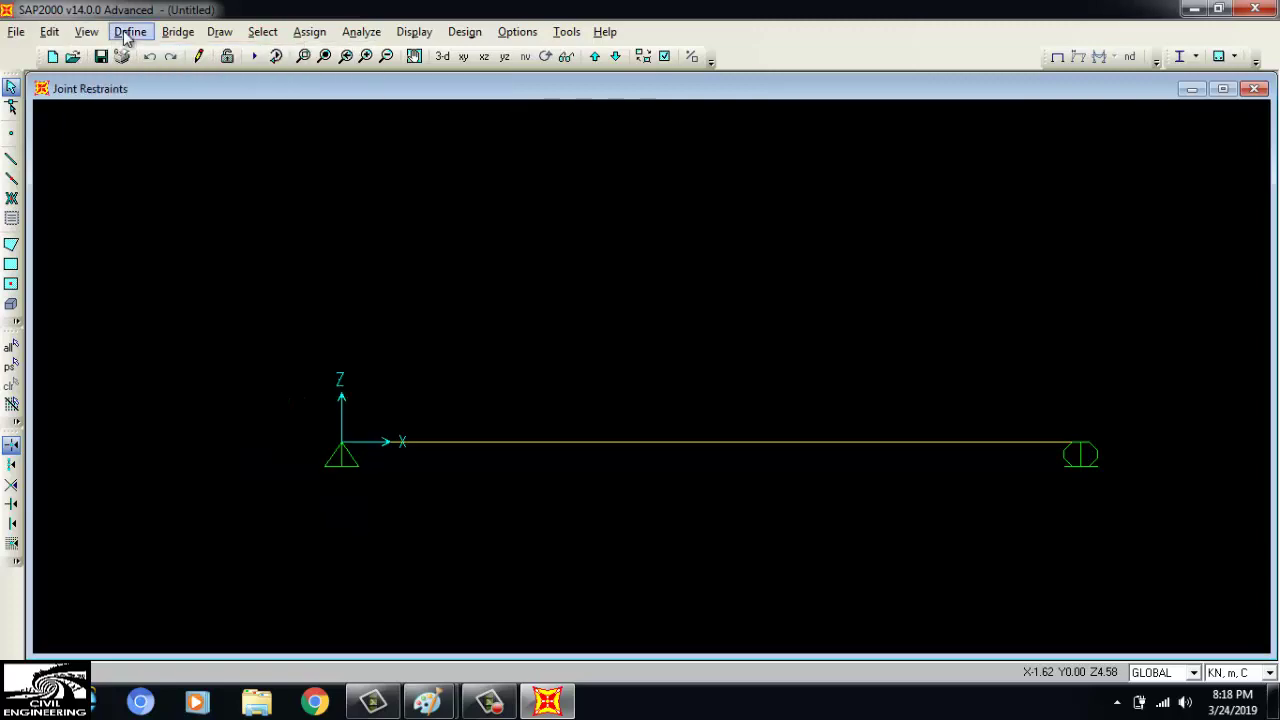
double_click(648, 441)
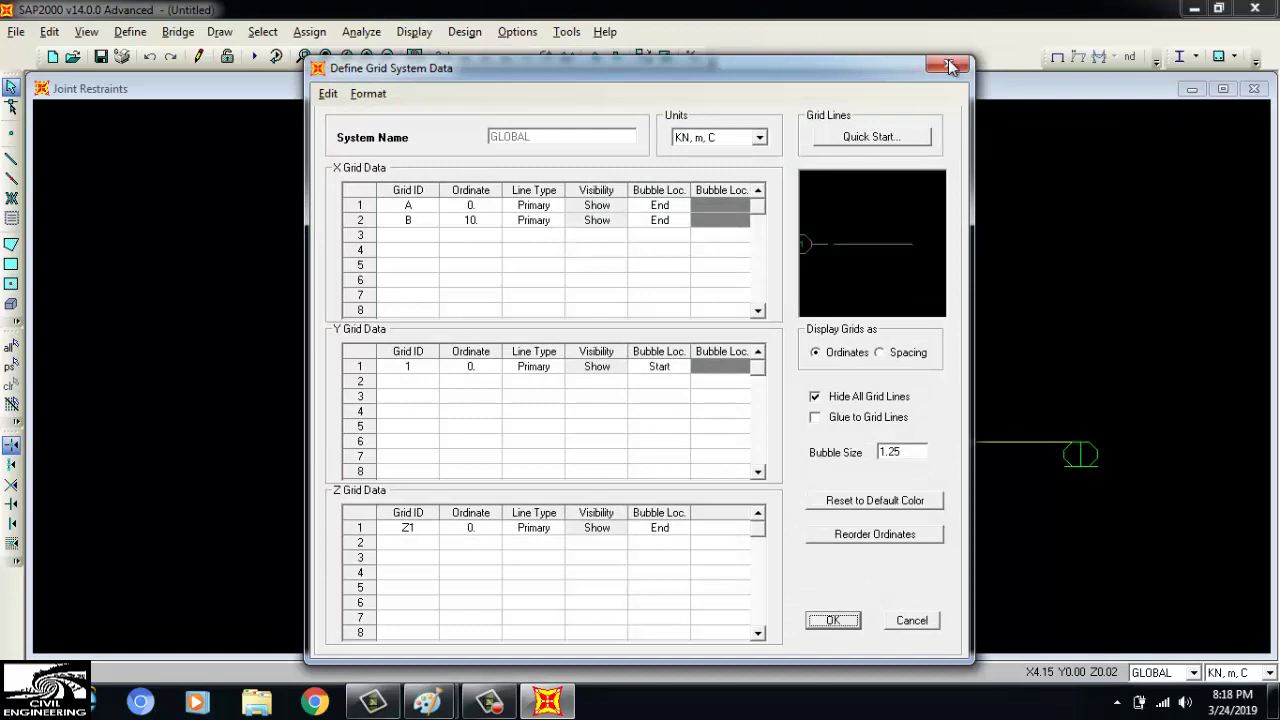
left_click(950, 66)
Start assigning frame point loads to the beam for the Live load pattern, in KN, m, C units and the Gravity direction
left_click(696, 441)
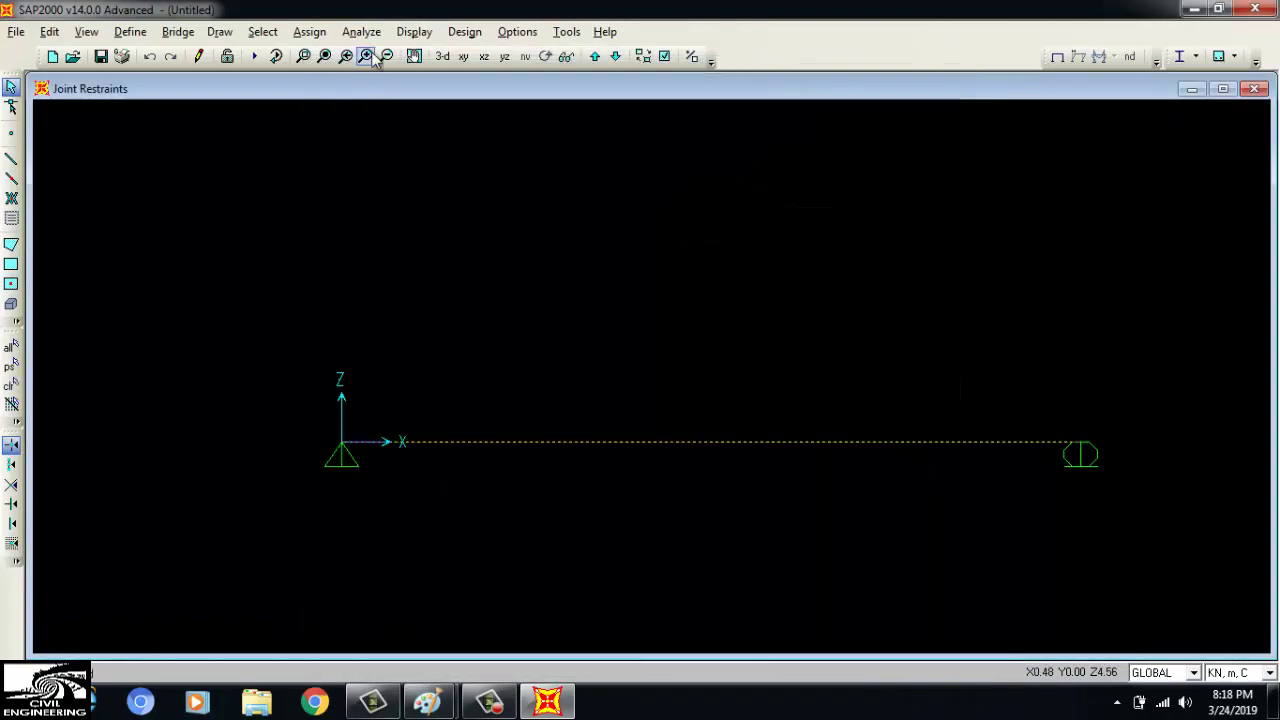
left_click(317, 33)
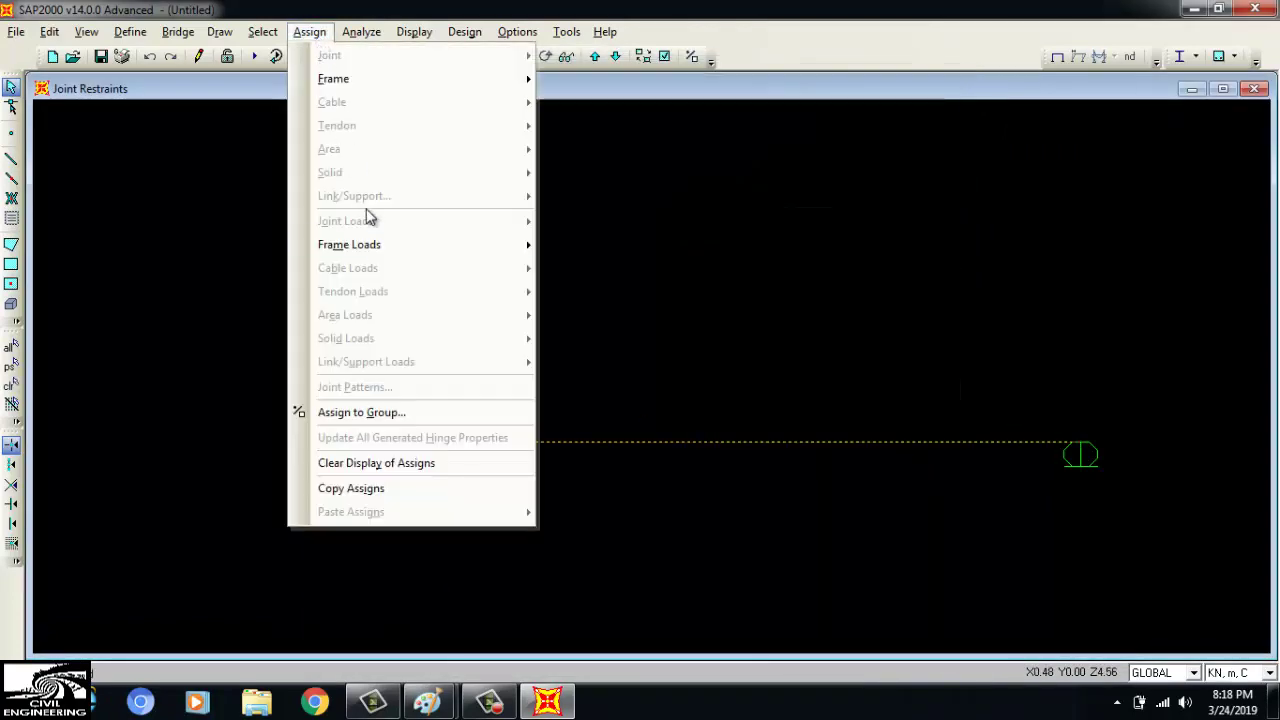
mouse_move(363, 246)
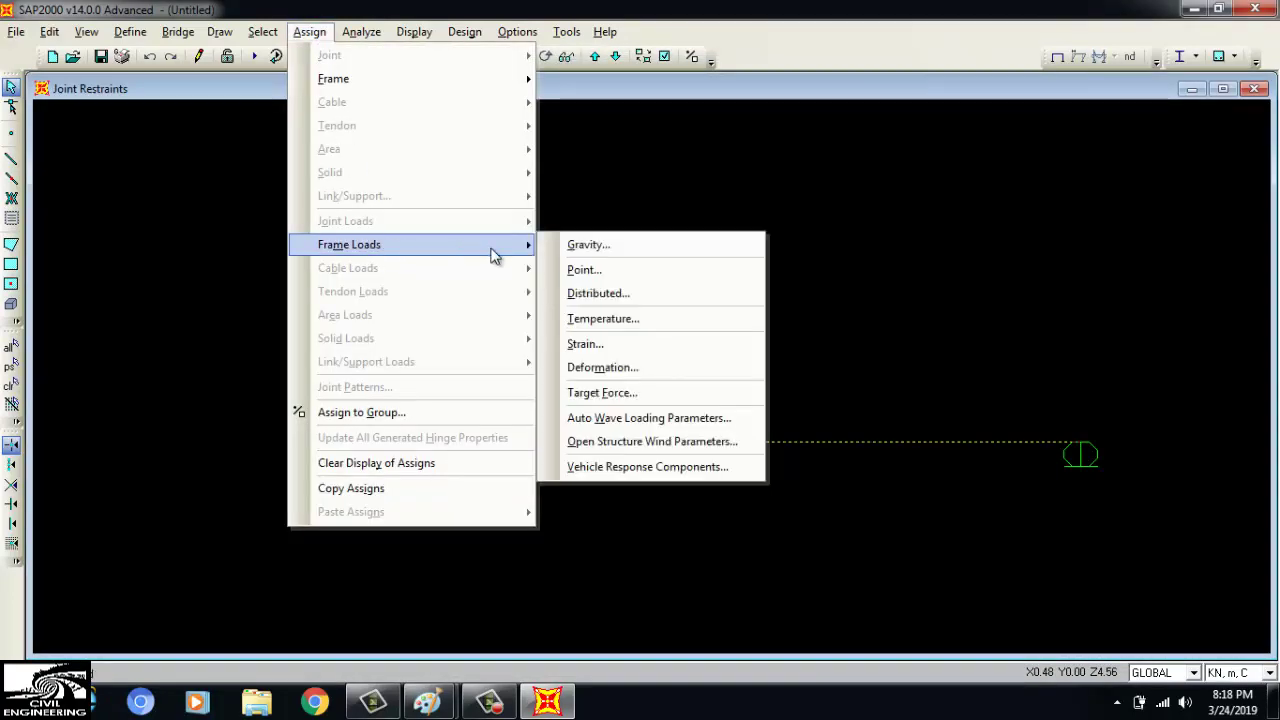
left_click(601, 268)
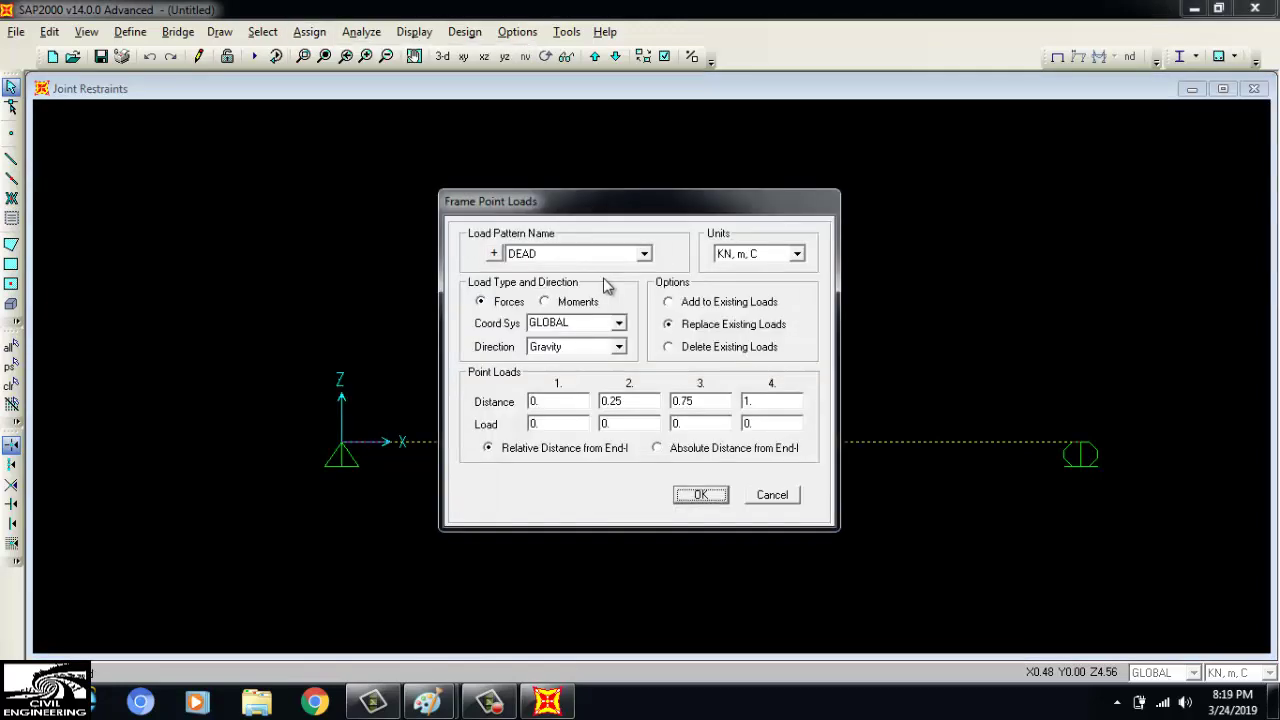
left_click(644, 256)
left_click(608, 284)
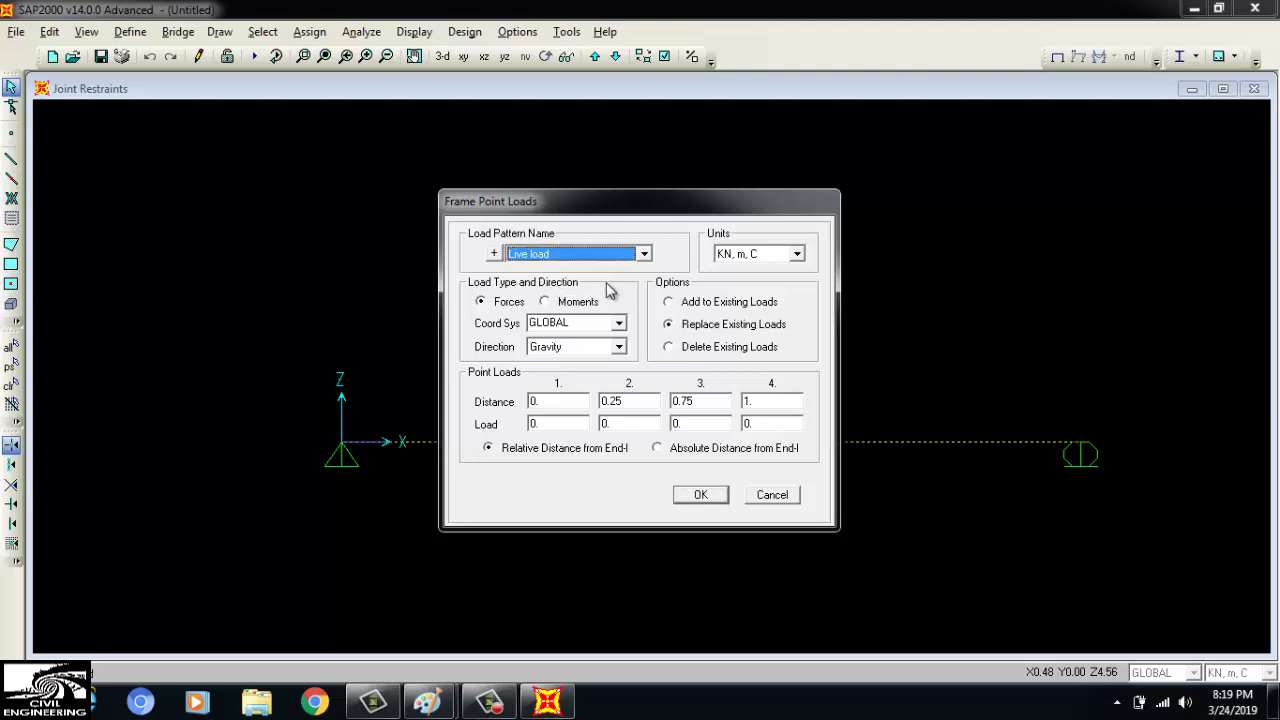
left_click(768, 262)
left_click(766, 262)
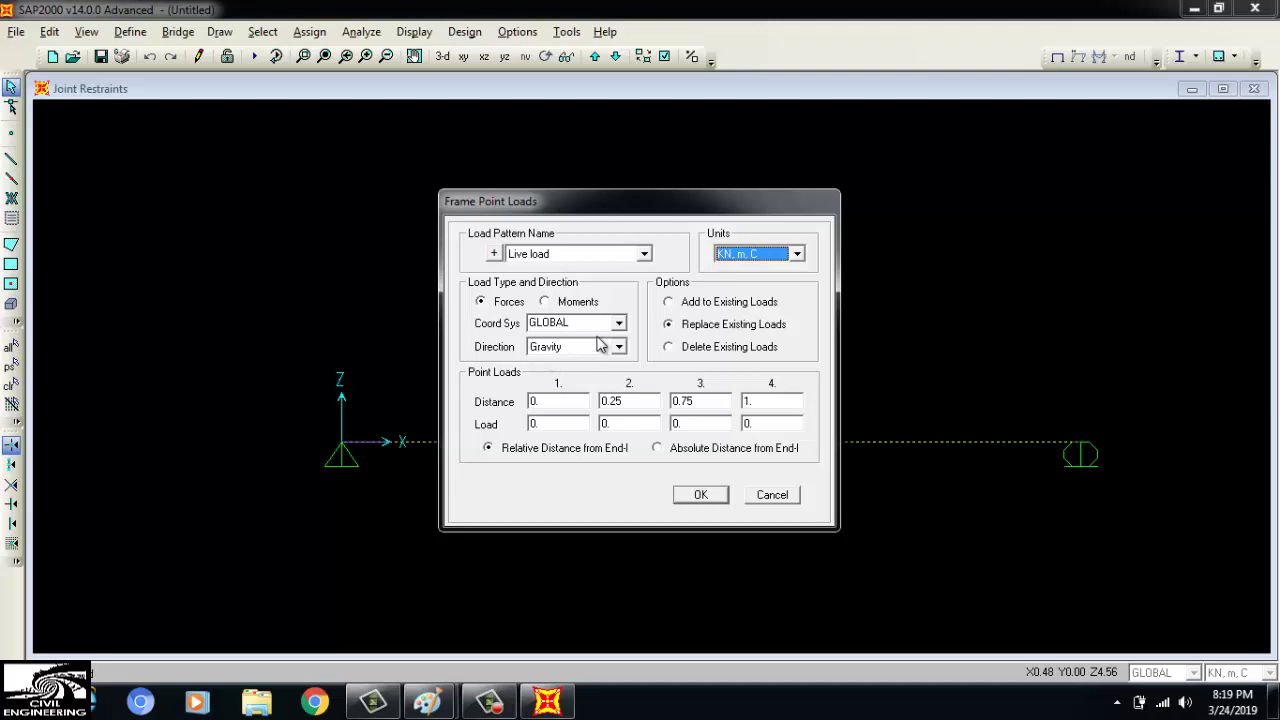
left_click(618, 346)
left_click(614, 354)
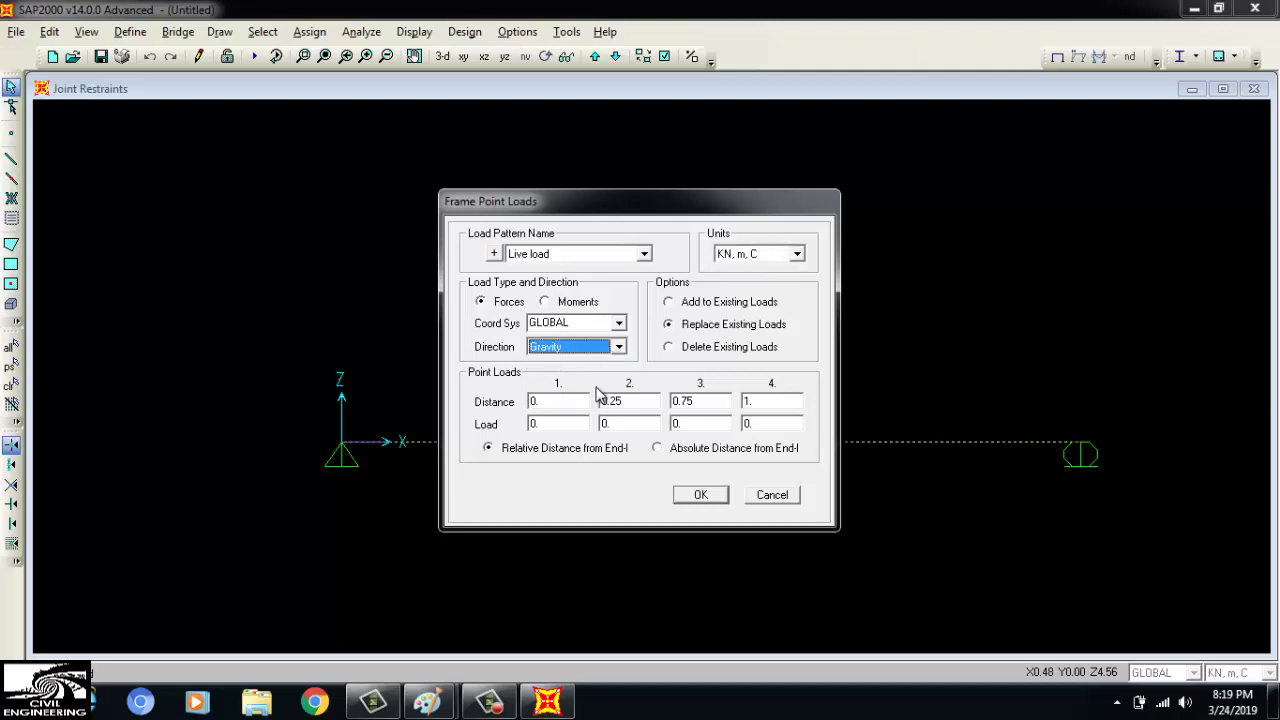
Apply a 5 kN point load at an absolute distance of 5 m, replacing existing loads, and compare it with the reference beam sketch
left_click(657, 448)
double_click(552, 403)
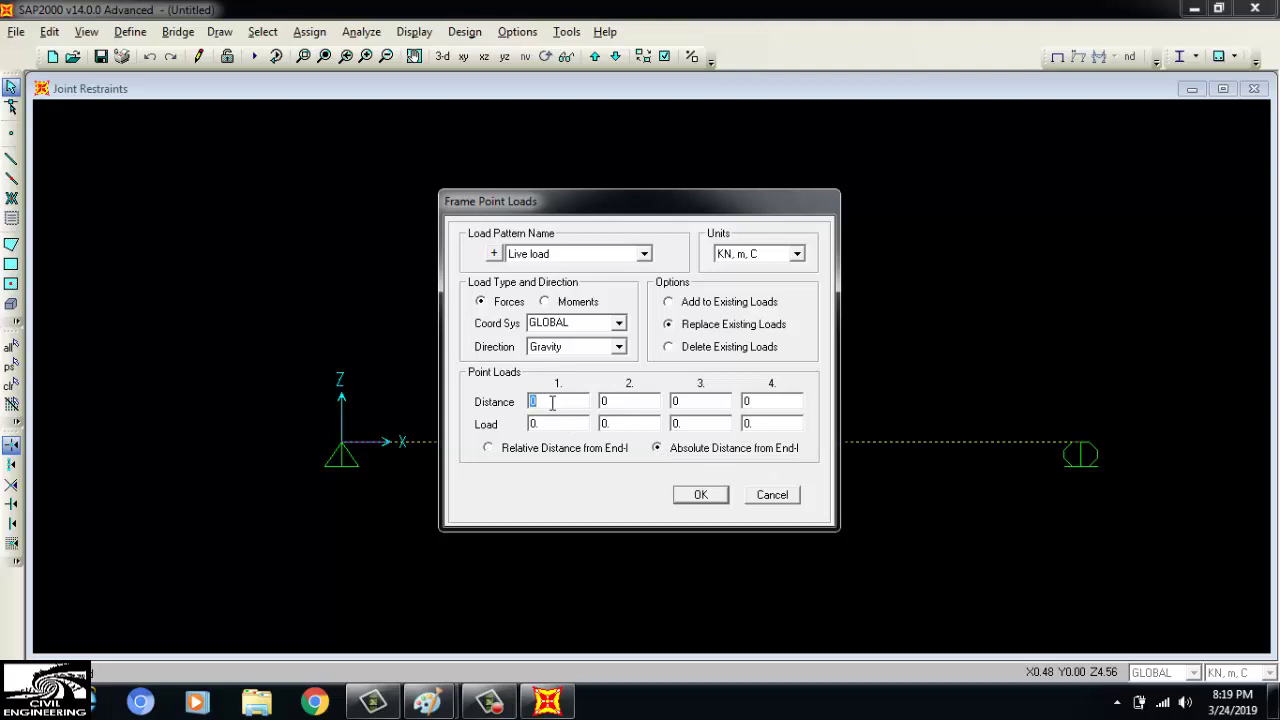
type("5")
left_click(543, 423)
type("5")
left_click(700, 494)
left_click(694, 305)
left_click(713, 330)
left_click(700, 494)
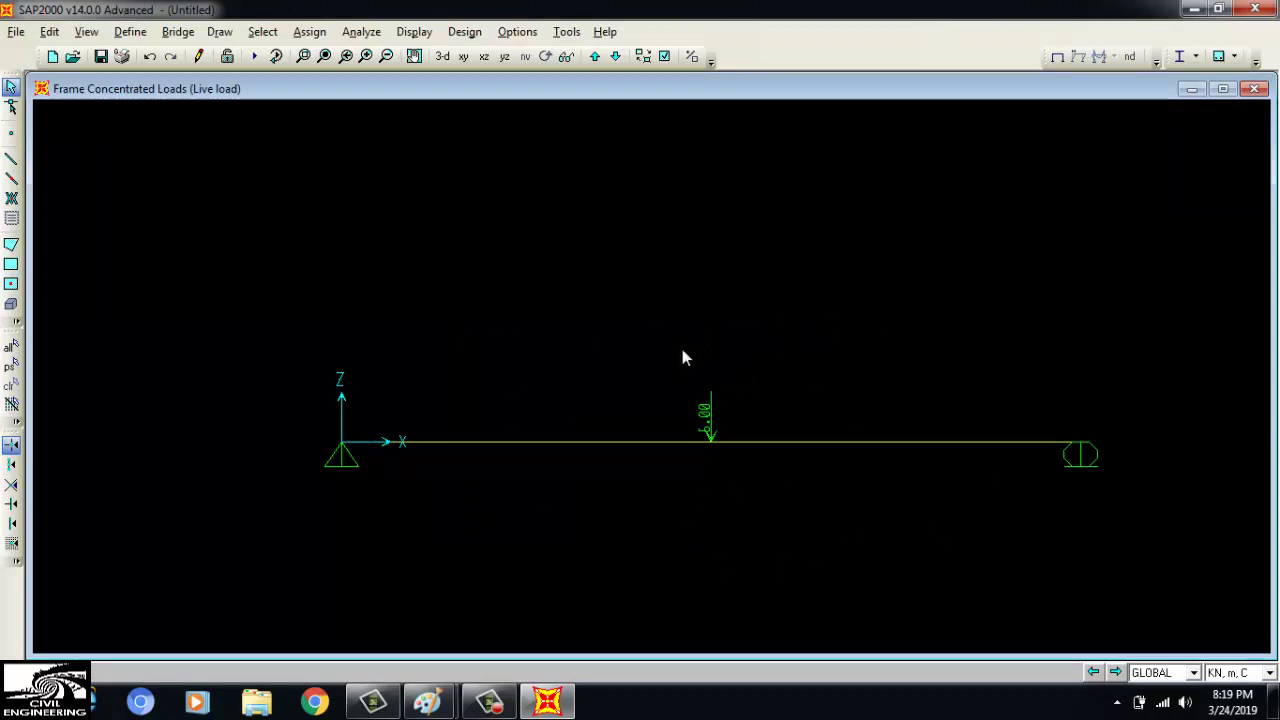
key("alt+Tab")
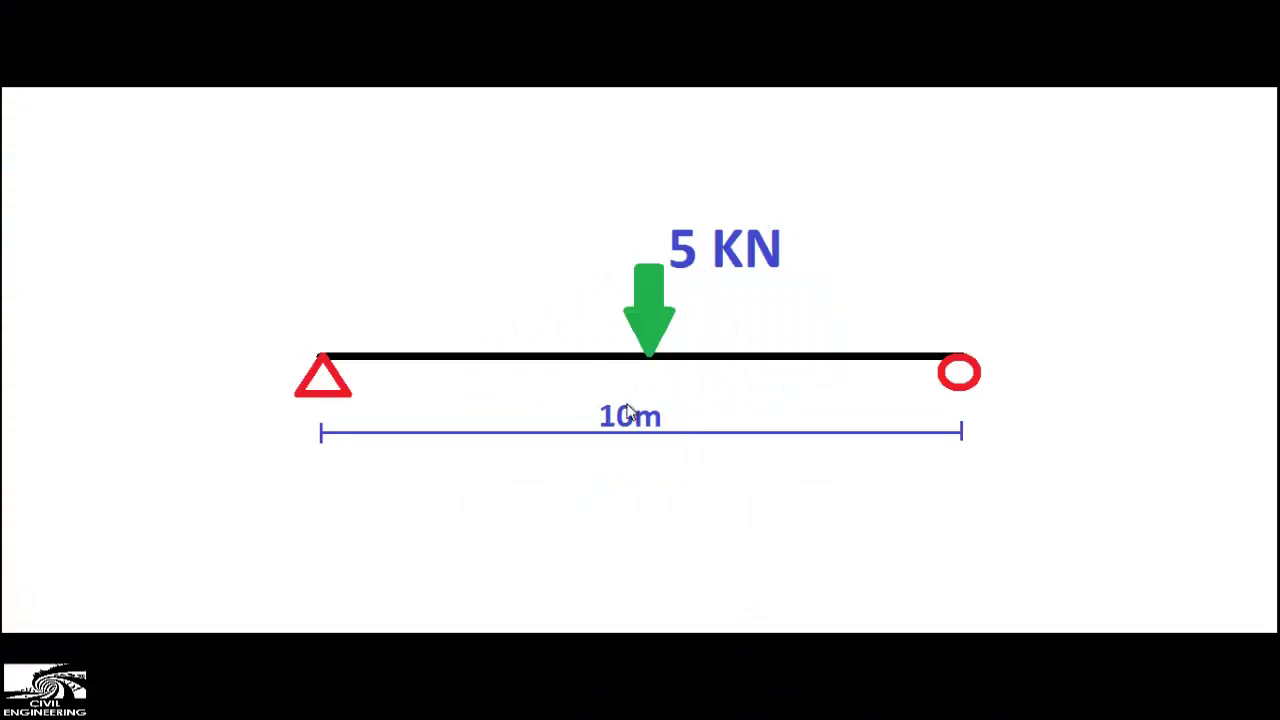
key("alt+Tab")
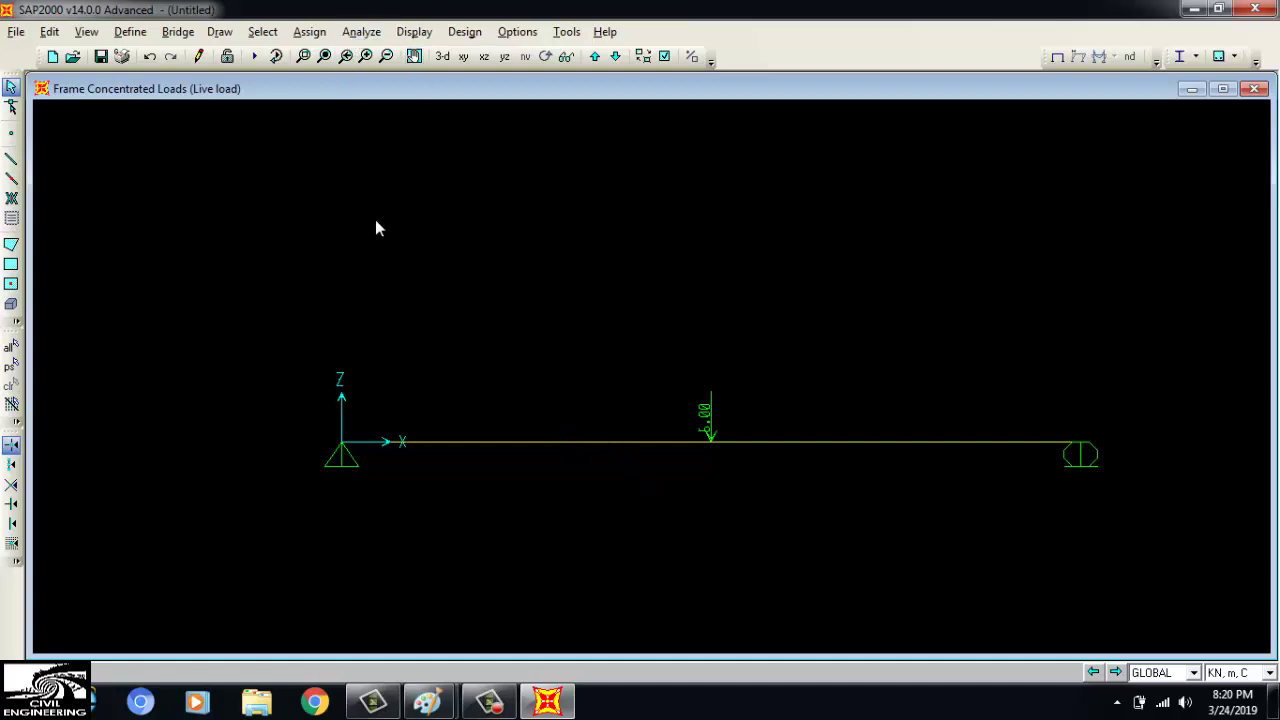
Begin saving the model and delete the existing "Lecture 1" file from the Sap2000 folder
left_click(16, 32)
left_click(50, 128)
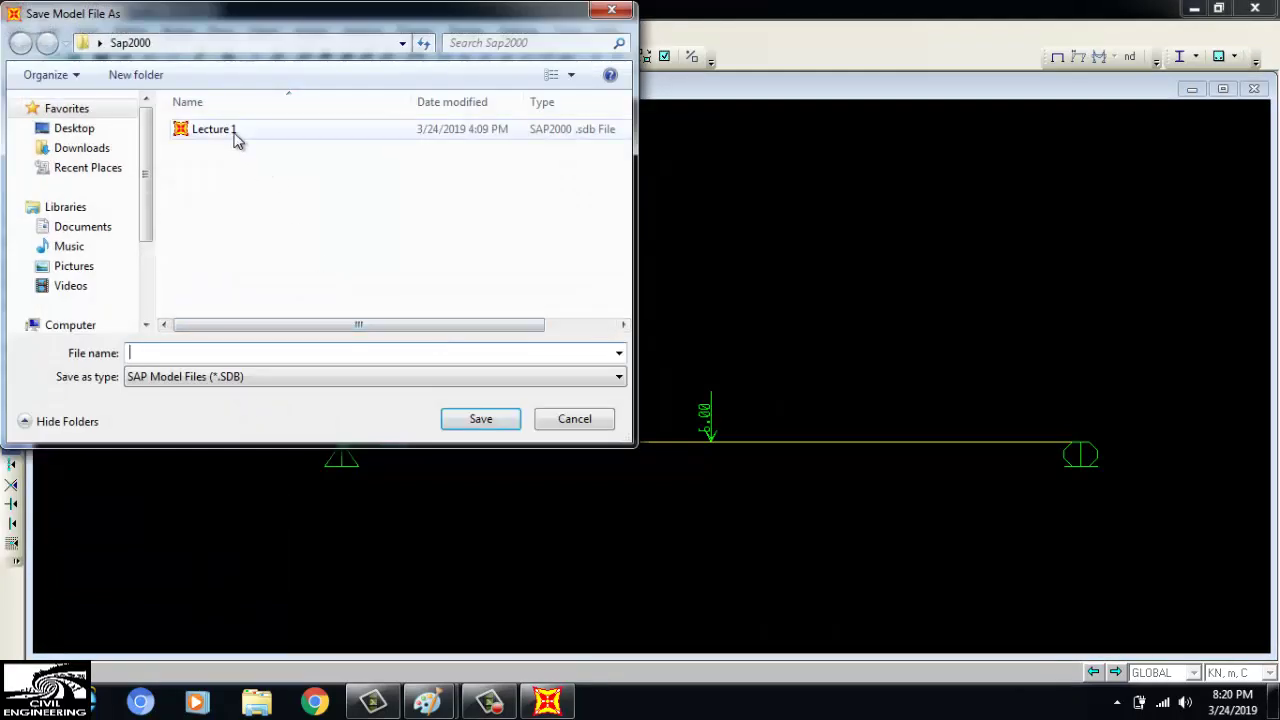
left_click(236, 140)
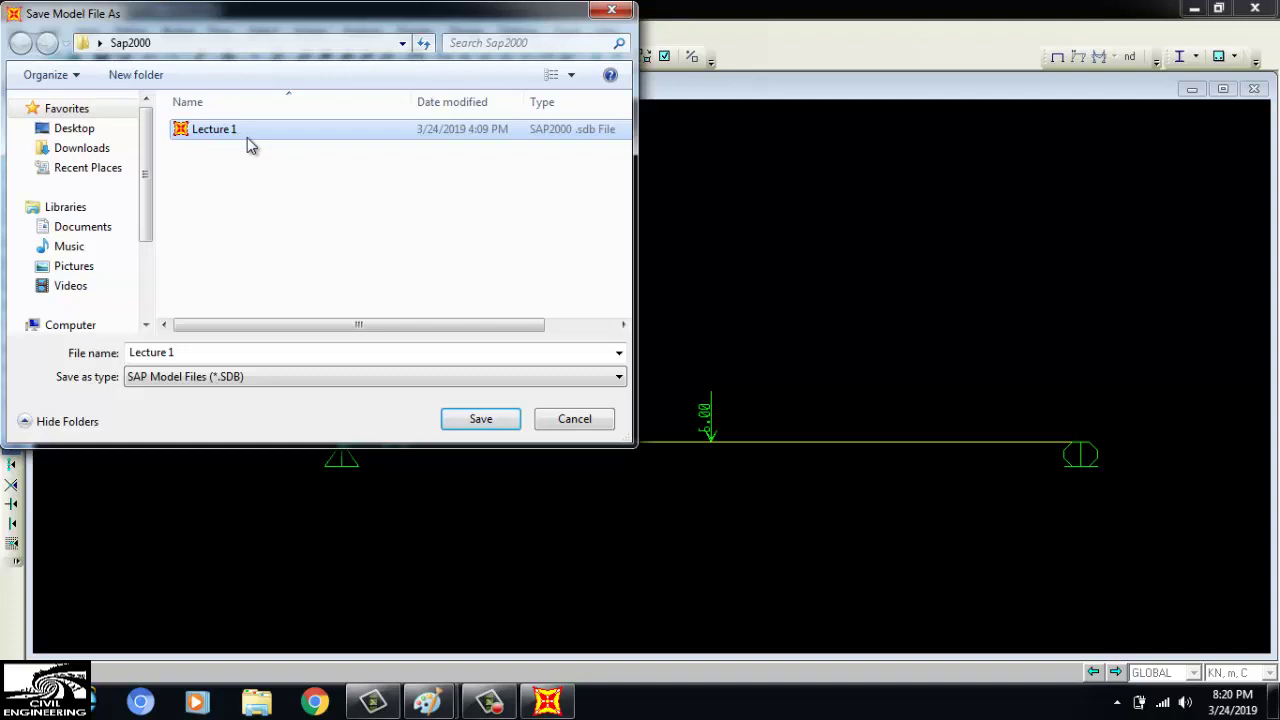
key("Delete")
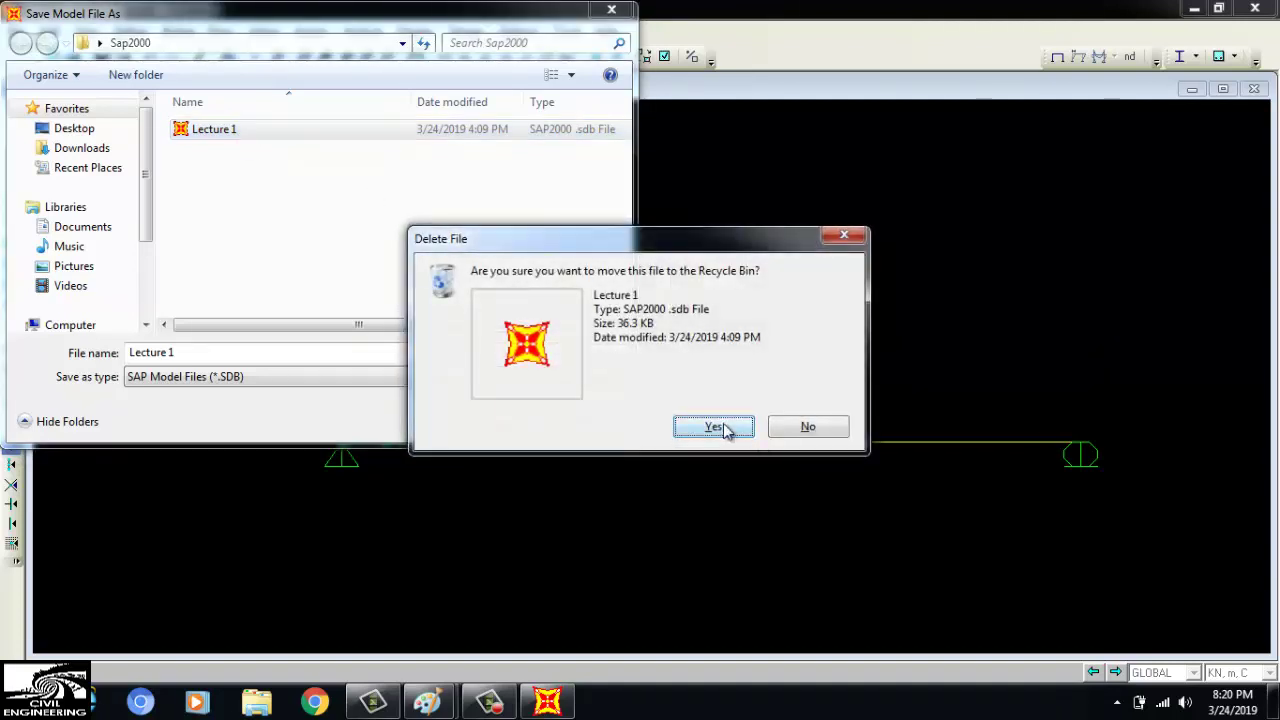
left_click(726, 430)
Save the model as "Lecture 1" in the Sap2000 folder, agreeing to replace any file of that name
left_click(230, 350)
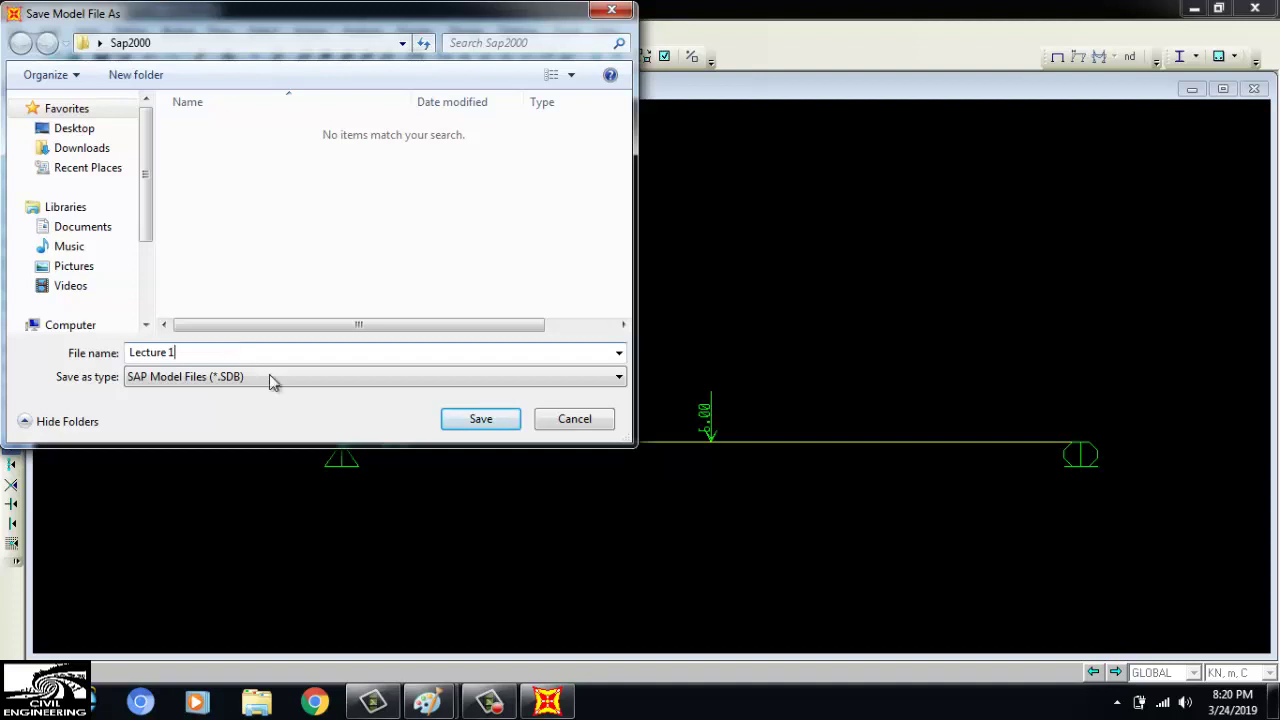
left_click(505, 424)
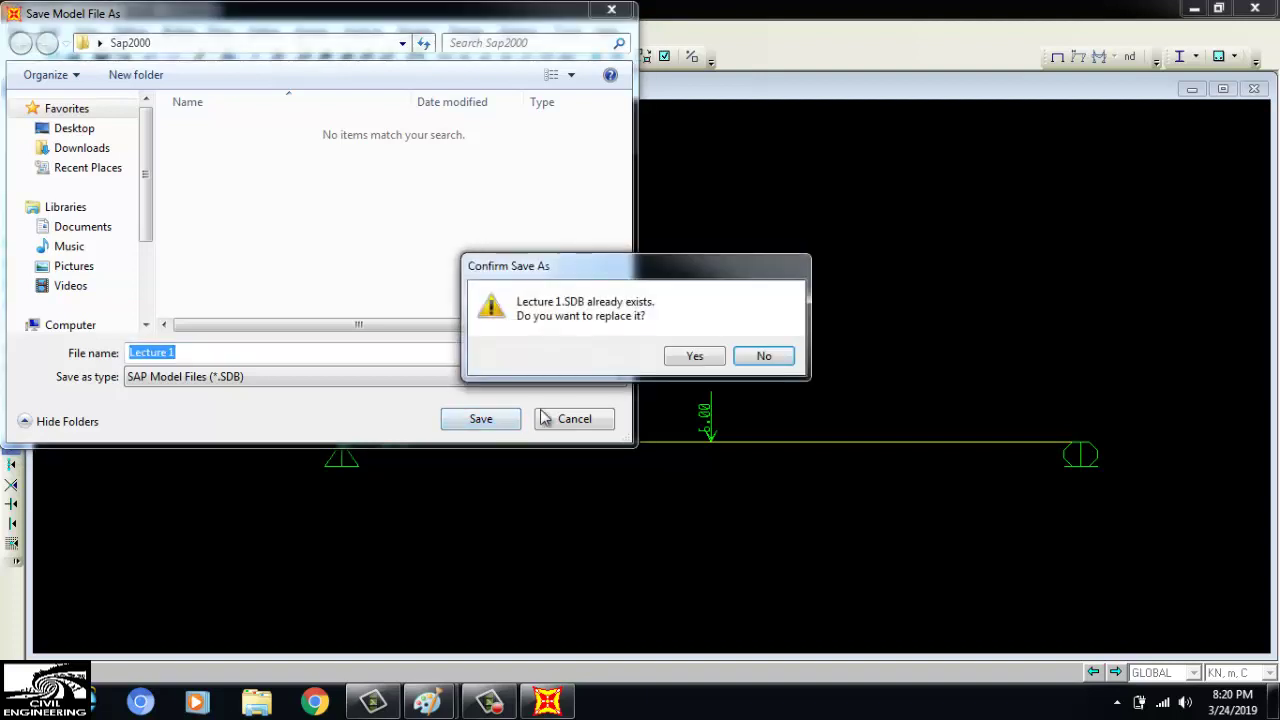
left_click(700, 357)
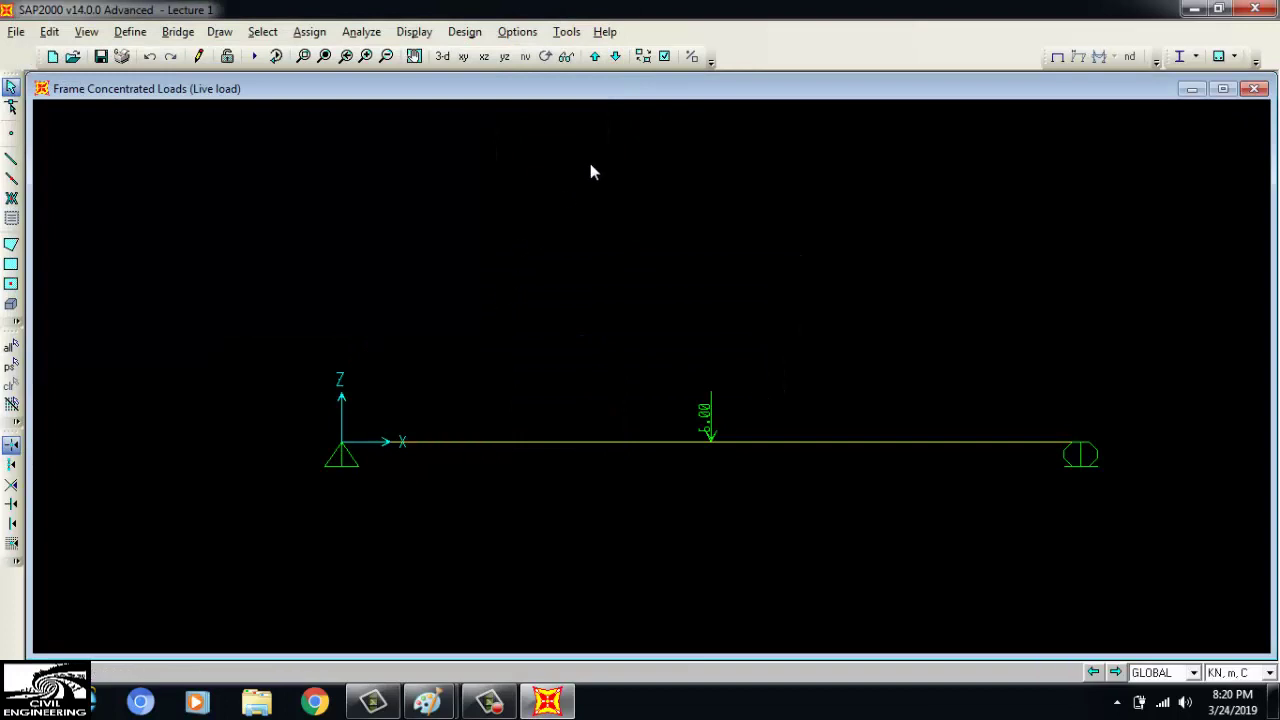
Set the MODAL case to Do Not Run and run the analysis for the DEAD and Live load cases
left_click(362, 32)
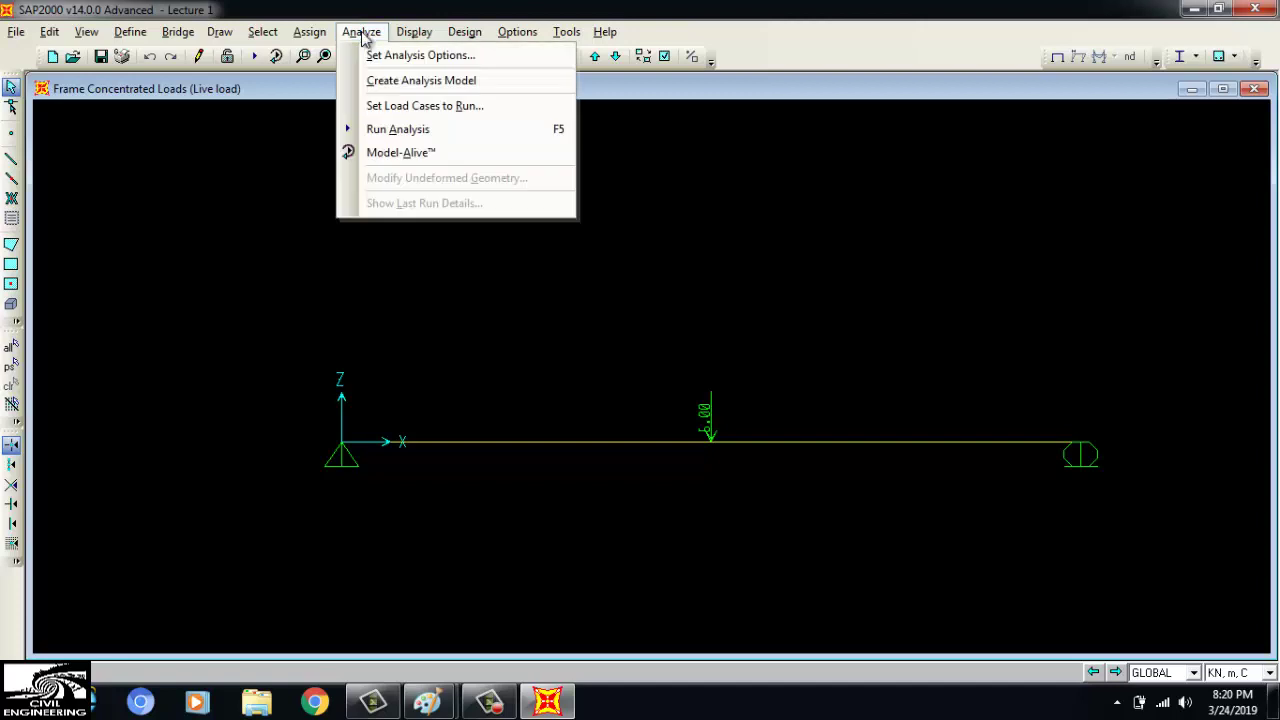
left_click(400, 129)
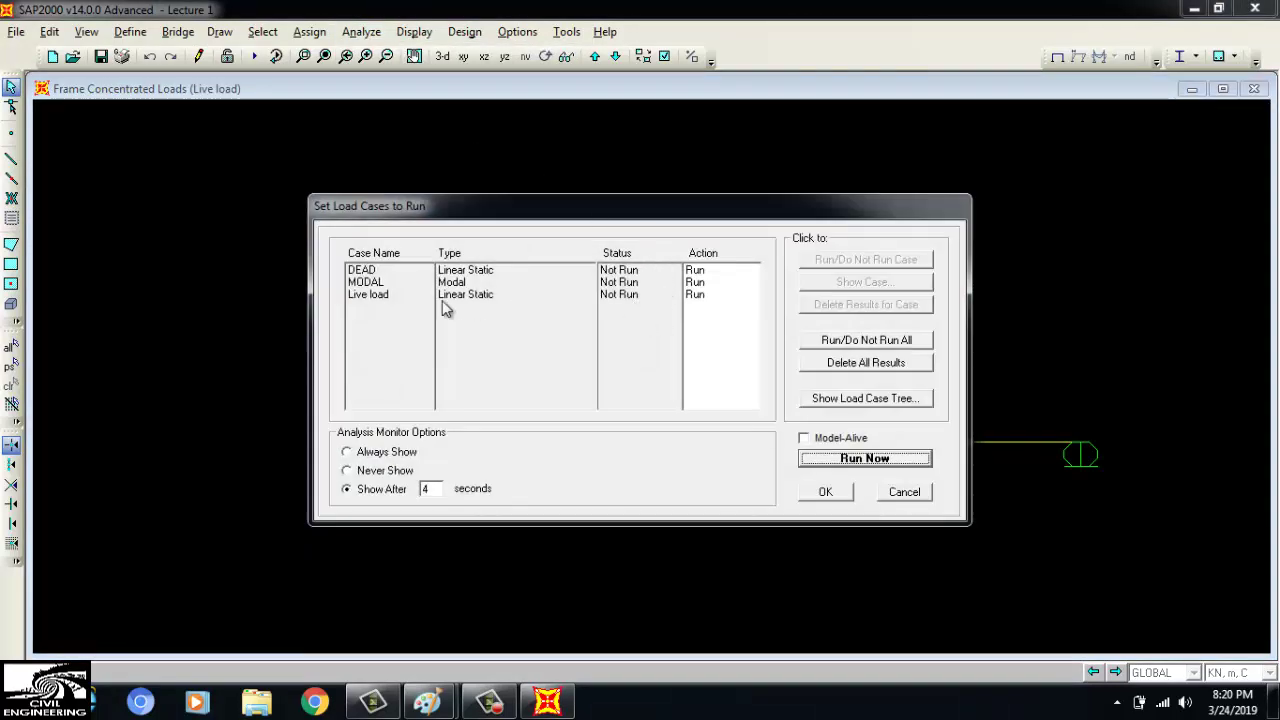
left_click(704, 283)
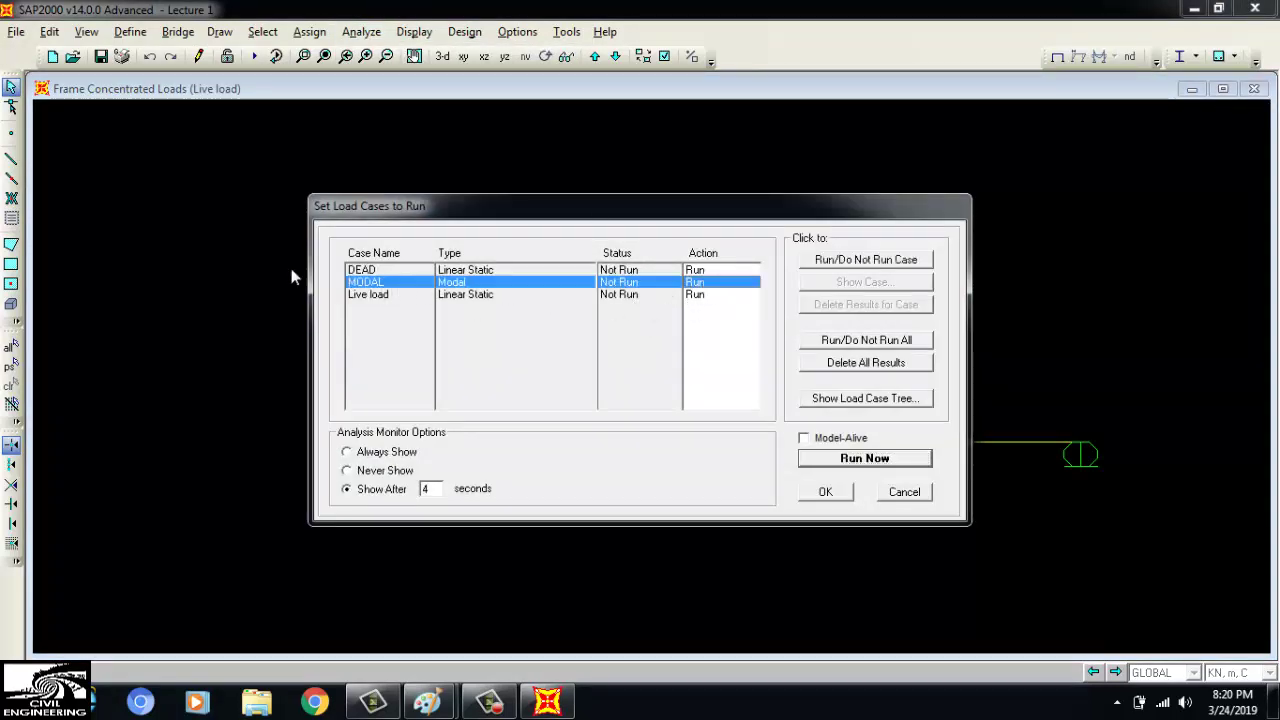
left_click(886, 260)
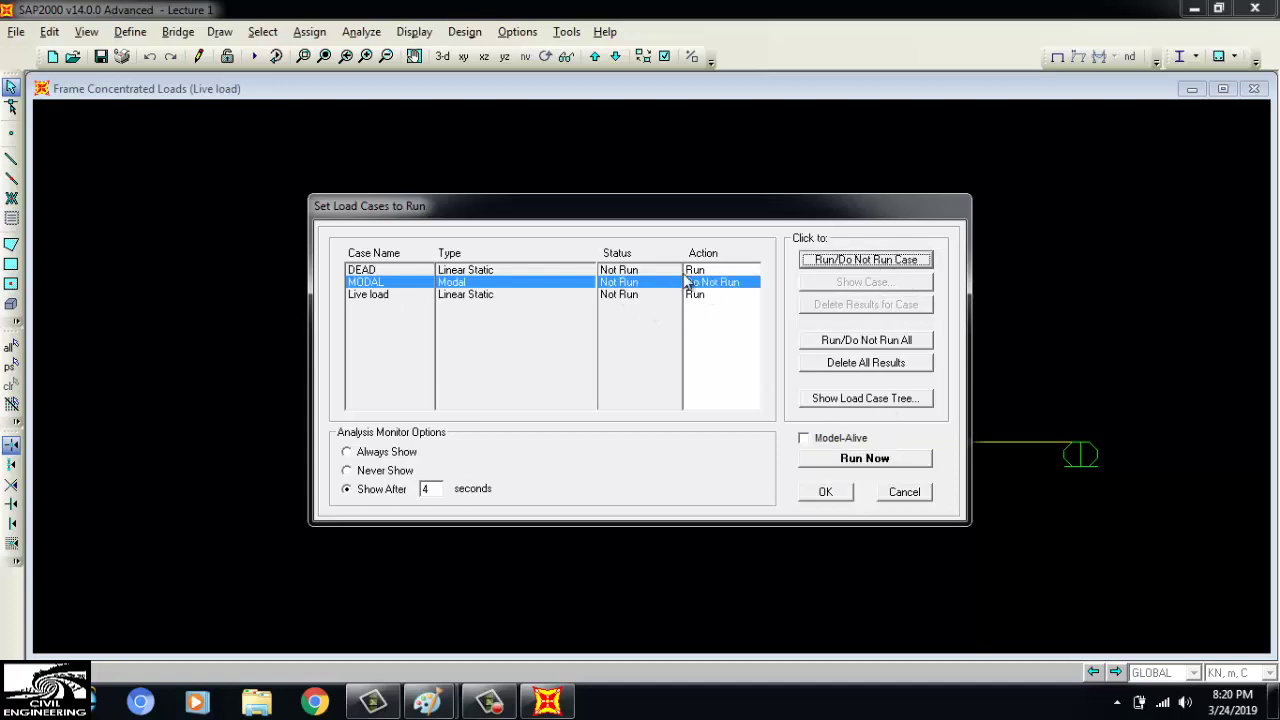
left_click(866, 461)
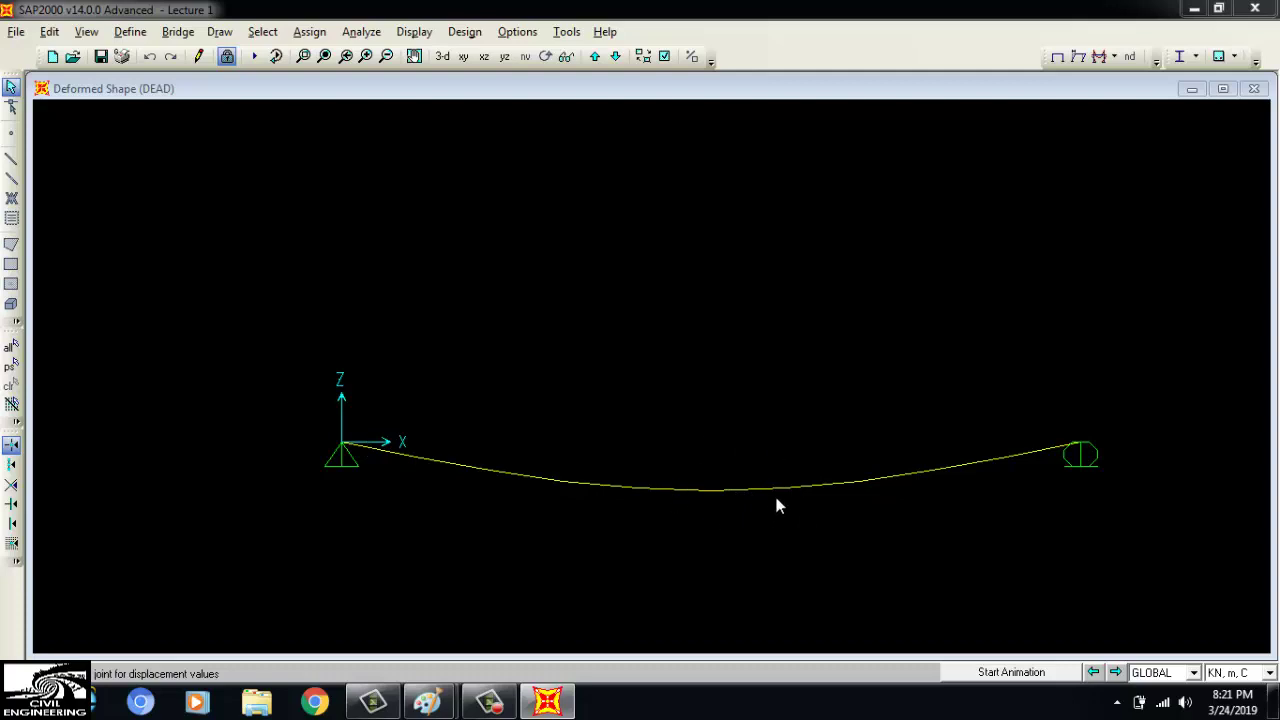
Animate the beam's DEAD load deformed shape, and examine it in the 3D, XY and XZ views
left_click(1016, 674)
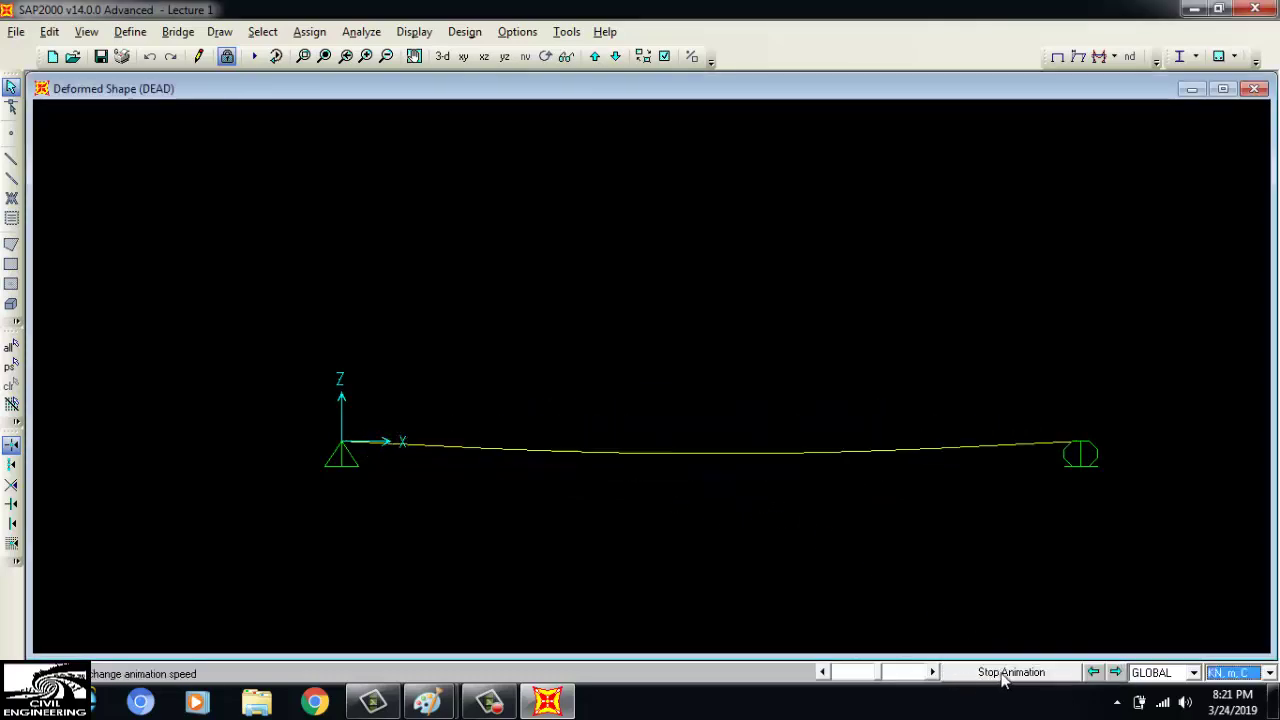
left_click(1005, 674)
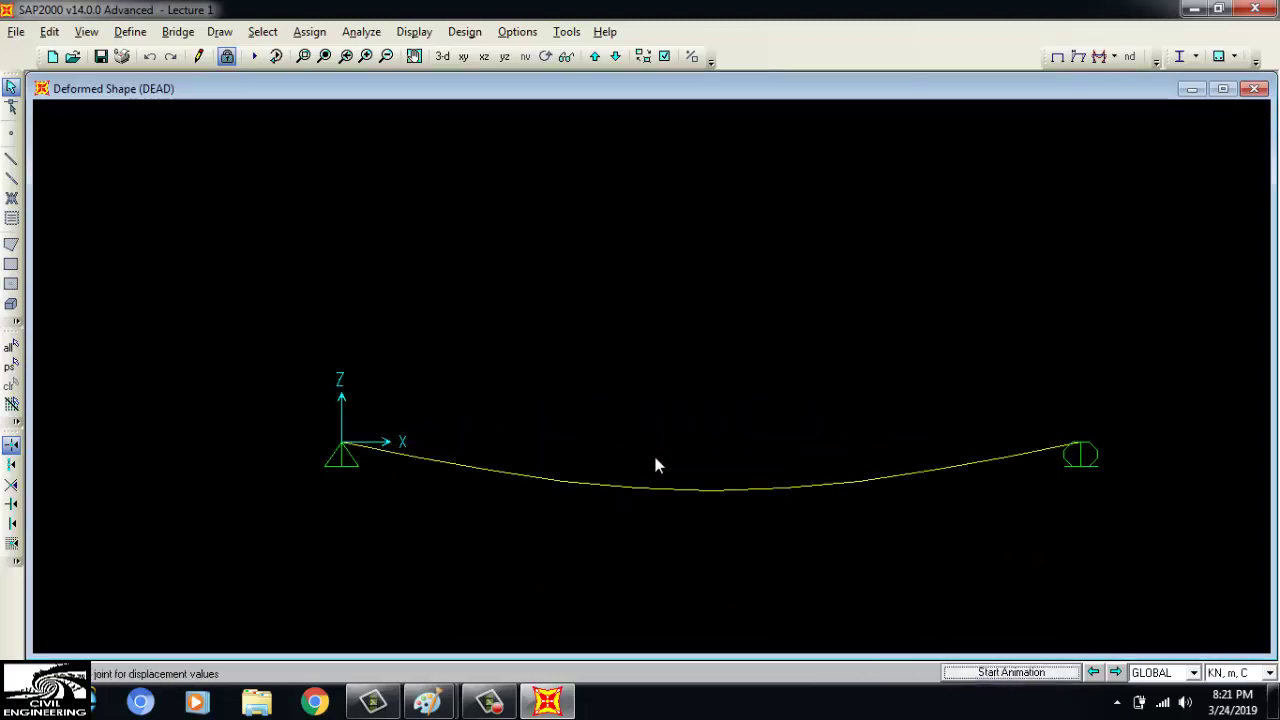
left_click(442, 56)
scroll(609, 438, "down", 3)
left_click(414, 56)
left_click_drag(554, 306, 727, 381)
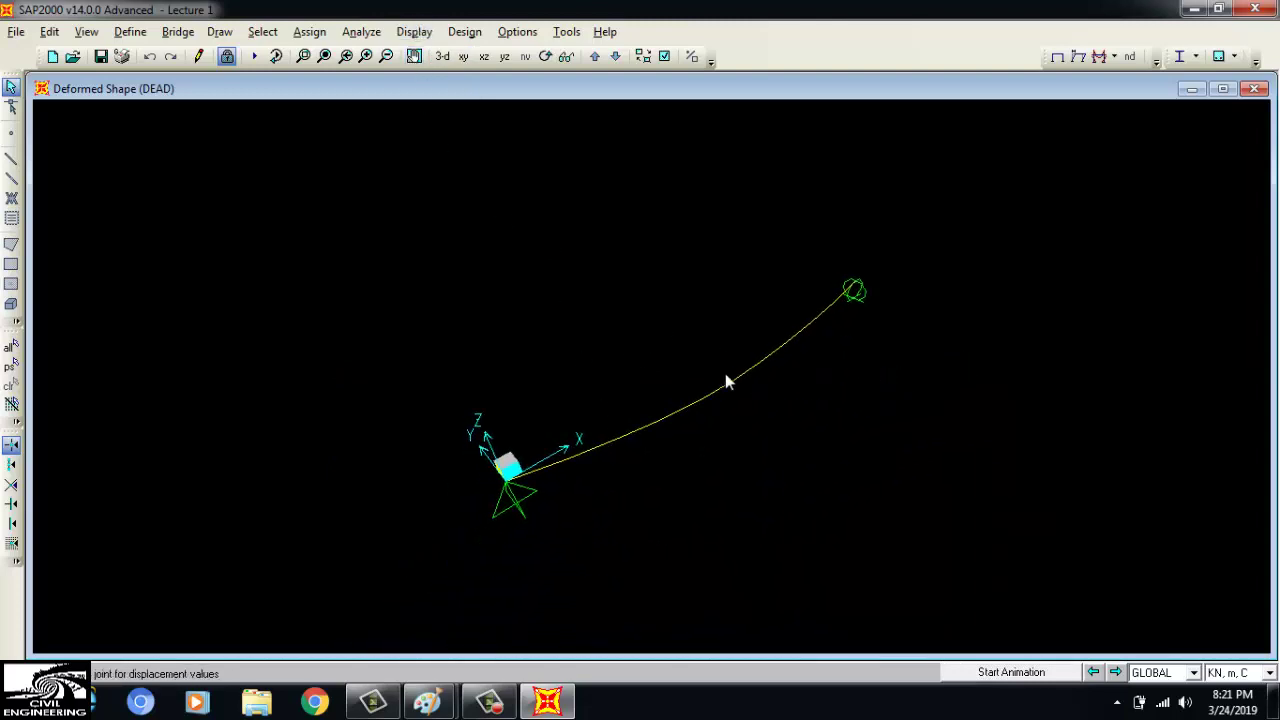
left_click(465, 57)
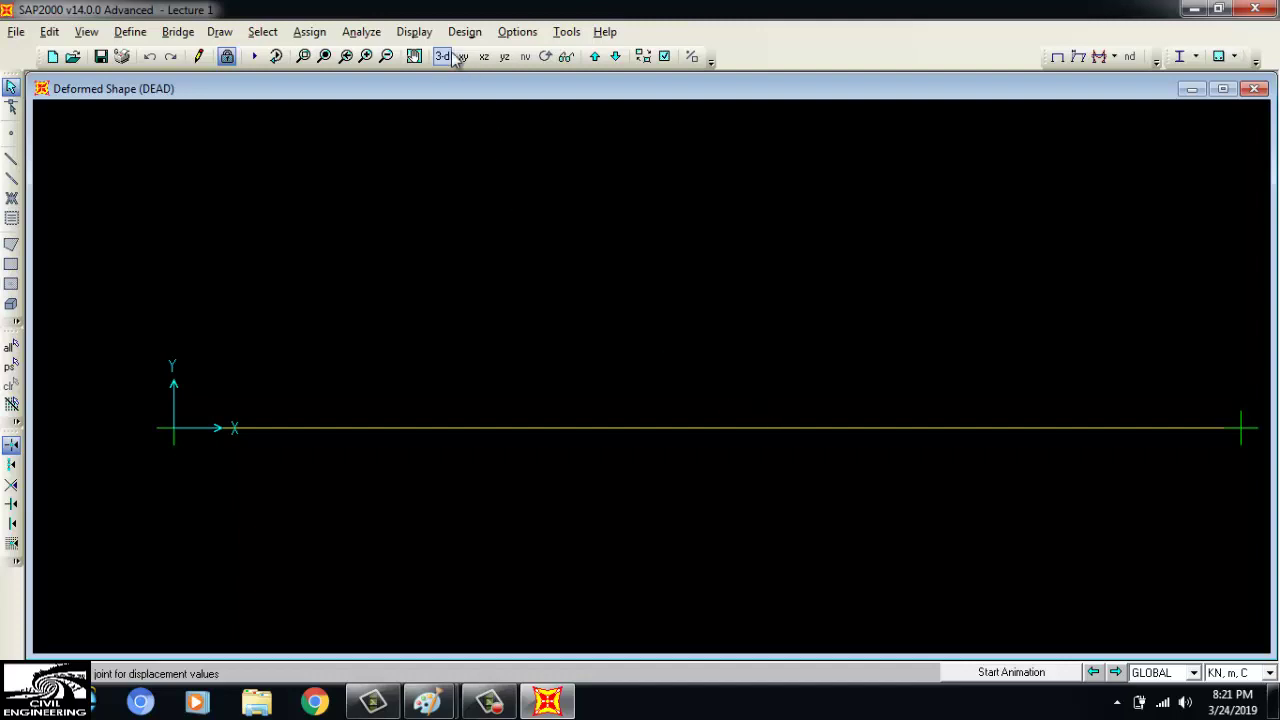
left_click(482, 62)
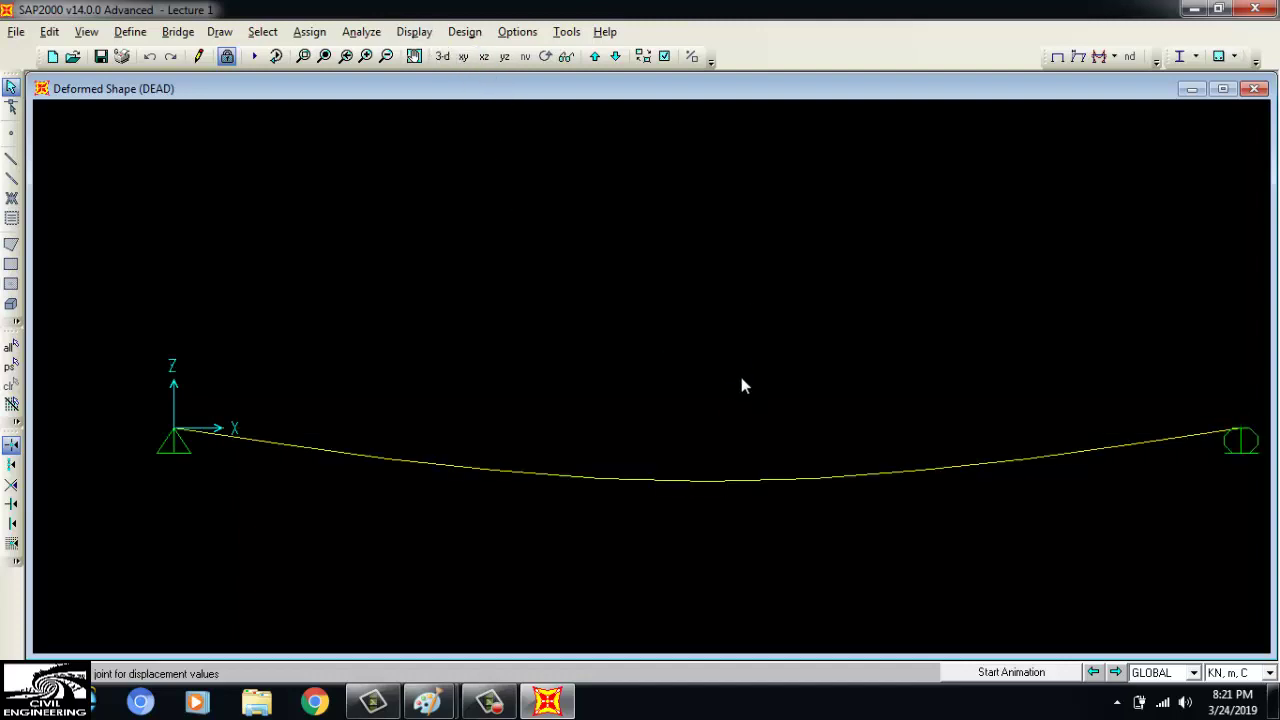
scroll(745, 385, "down", 1)
left_click(414, 56)
left_click_drag(805, 368, 750, 352)
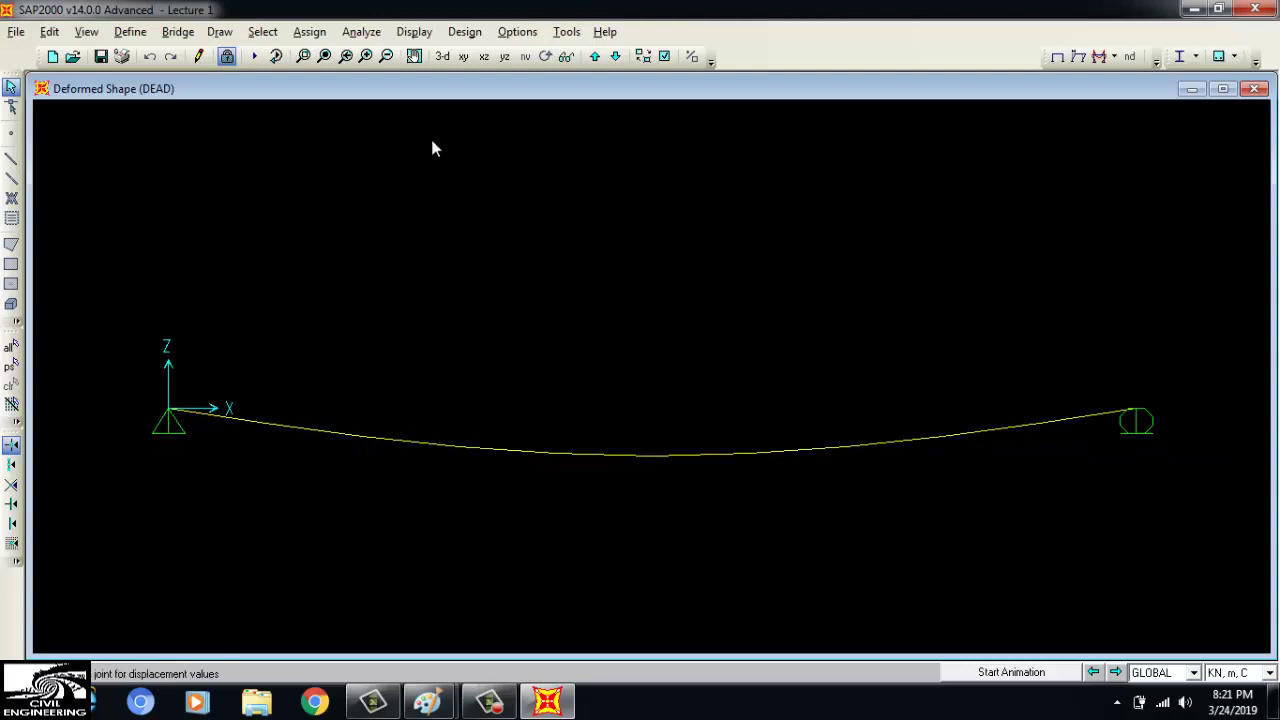
Display the joint reaction forces for the Factored load combination, shown as arrows at the beam's supports
left_click(415, 33)
left_click(418, 38)
left_click(418, 38)
mouse_move(480, 174)
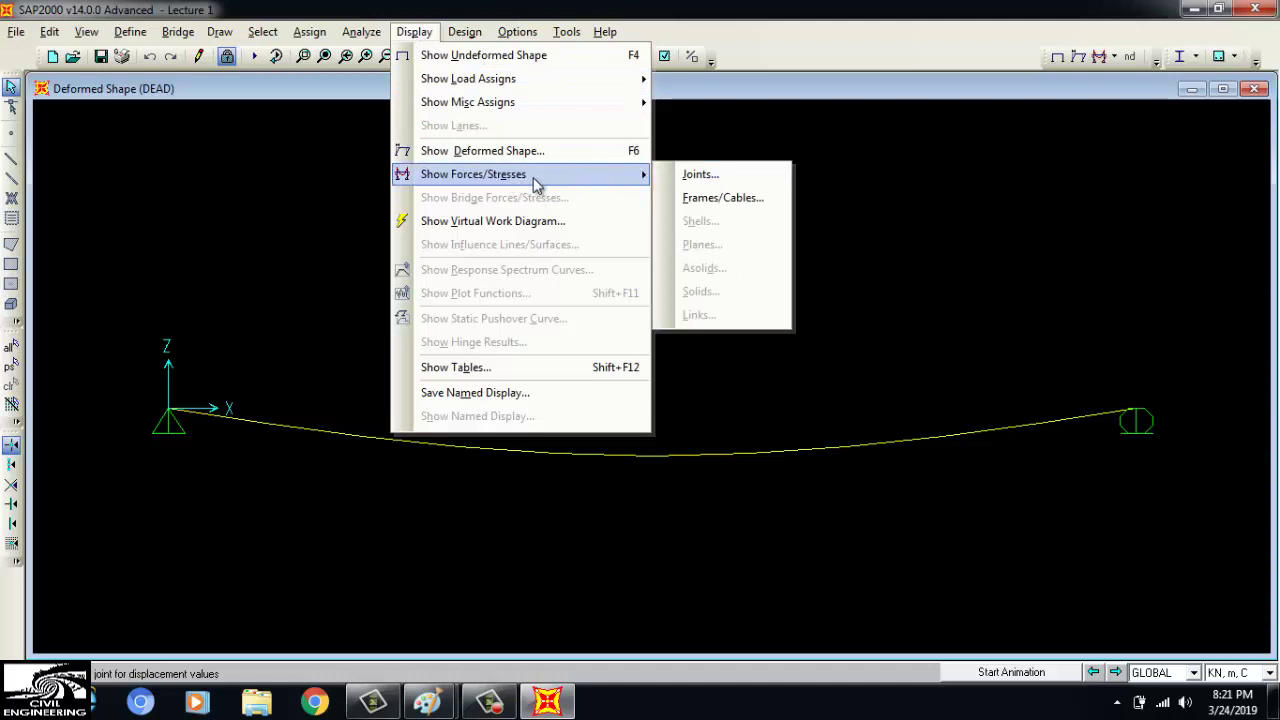
left_click(700, 174)
left_click(742, 218)
left_click(743, 226)
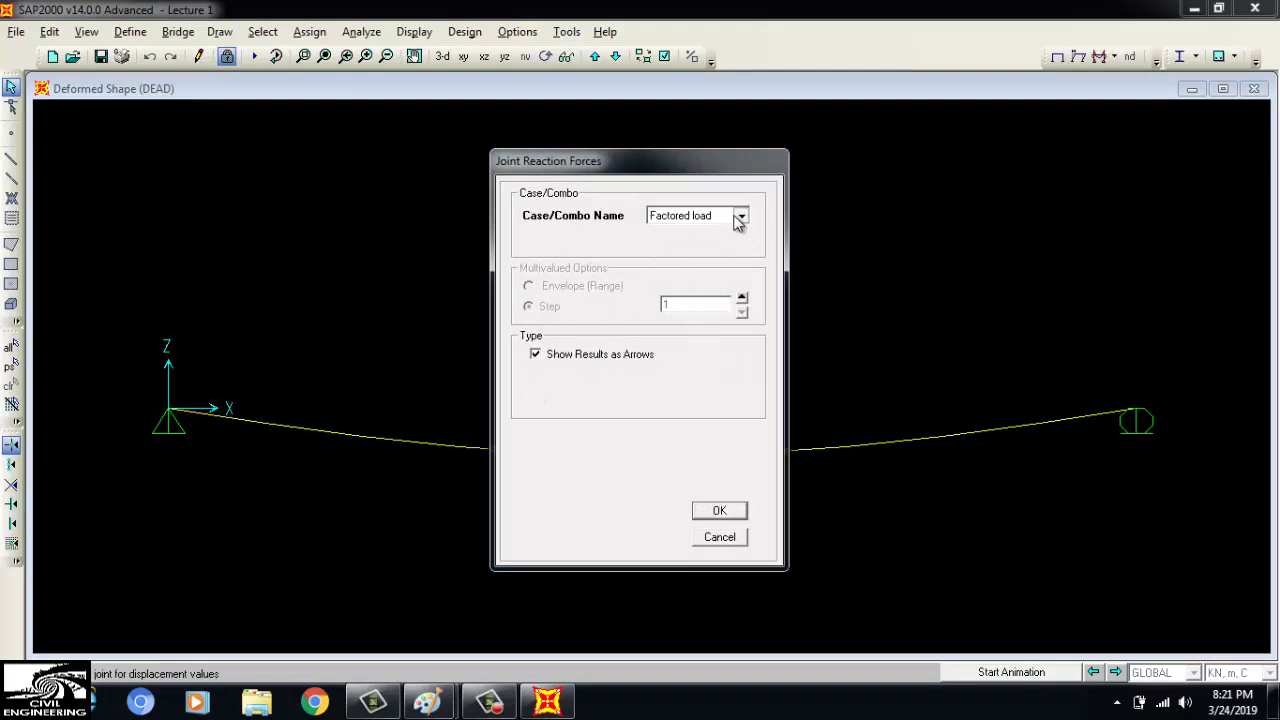
left_click(740, 216)
left_click(686, 245)
left_click(700, 218)
left_click(686, 232)
left_click(695, 216)
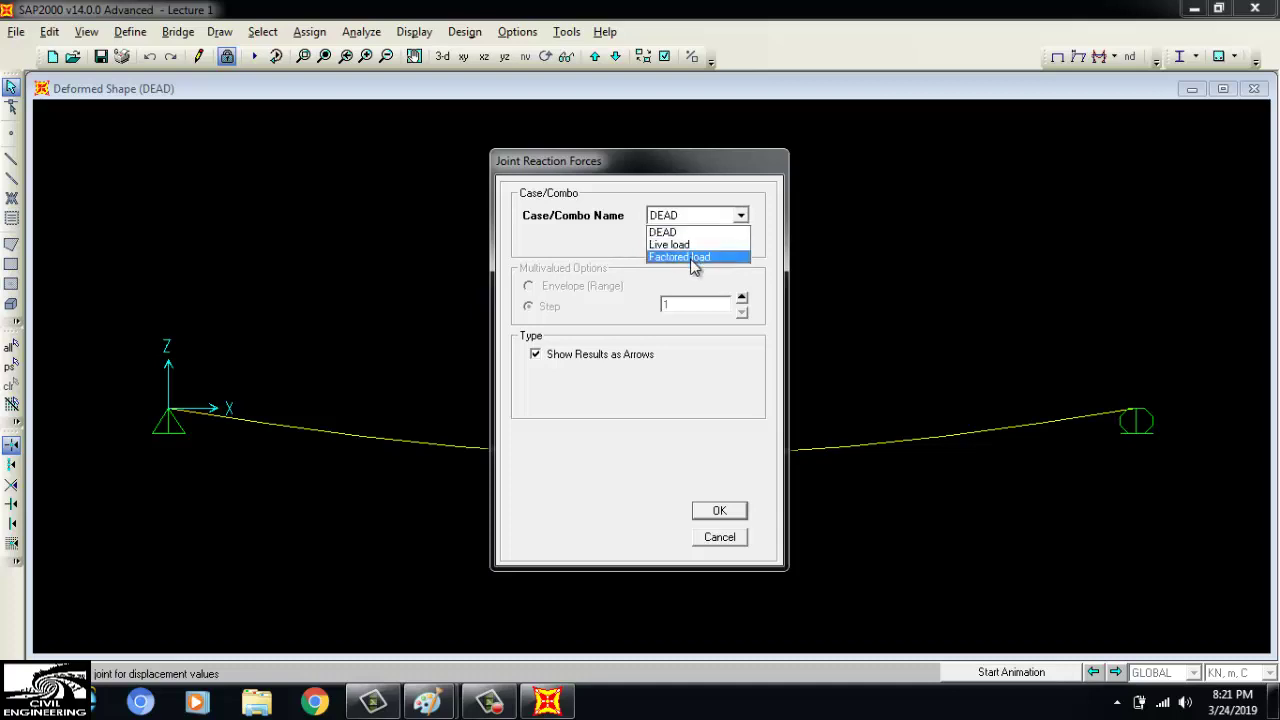
left_click(691, 259)
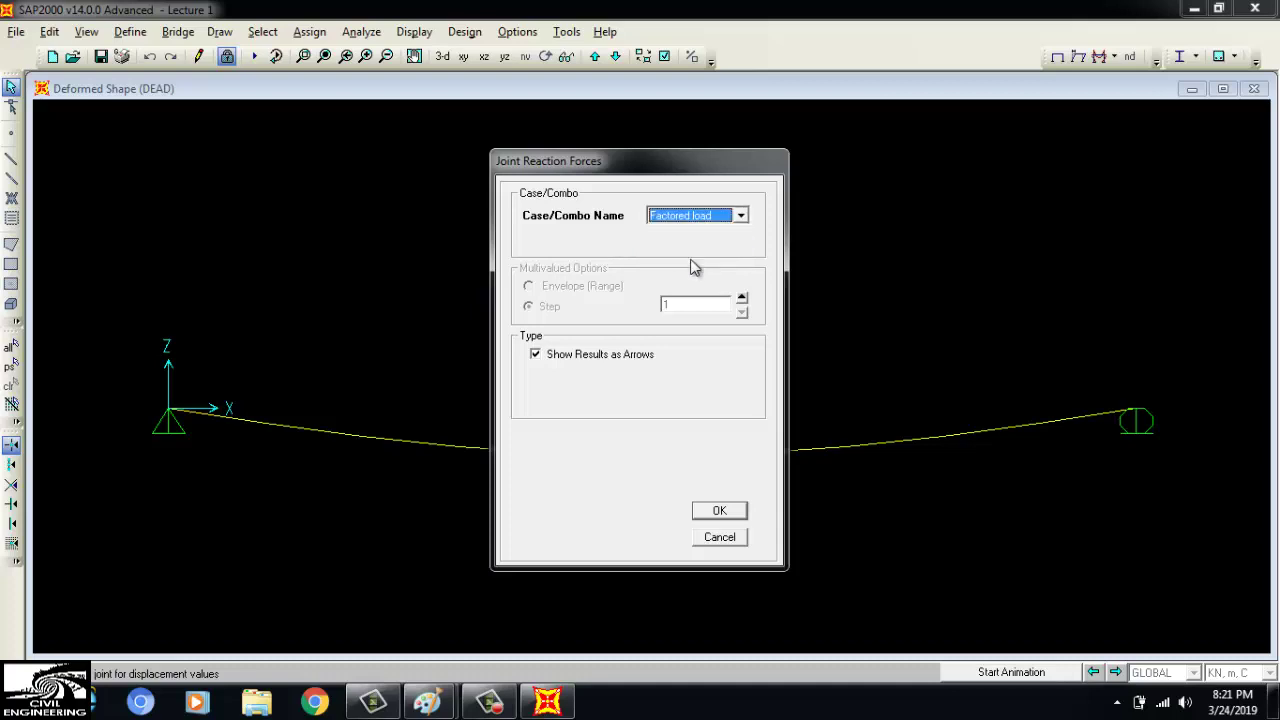
left_click(719, 511)
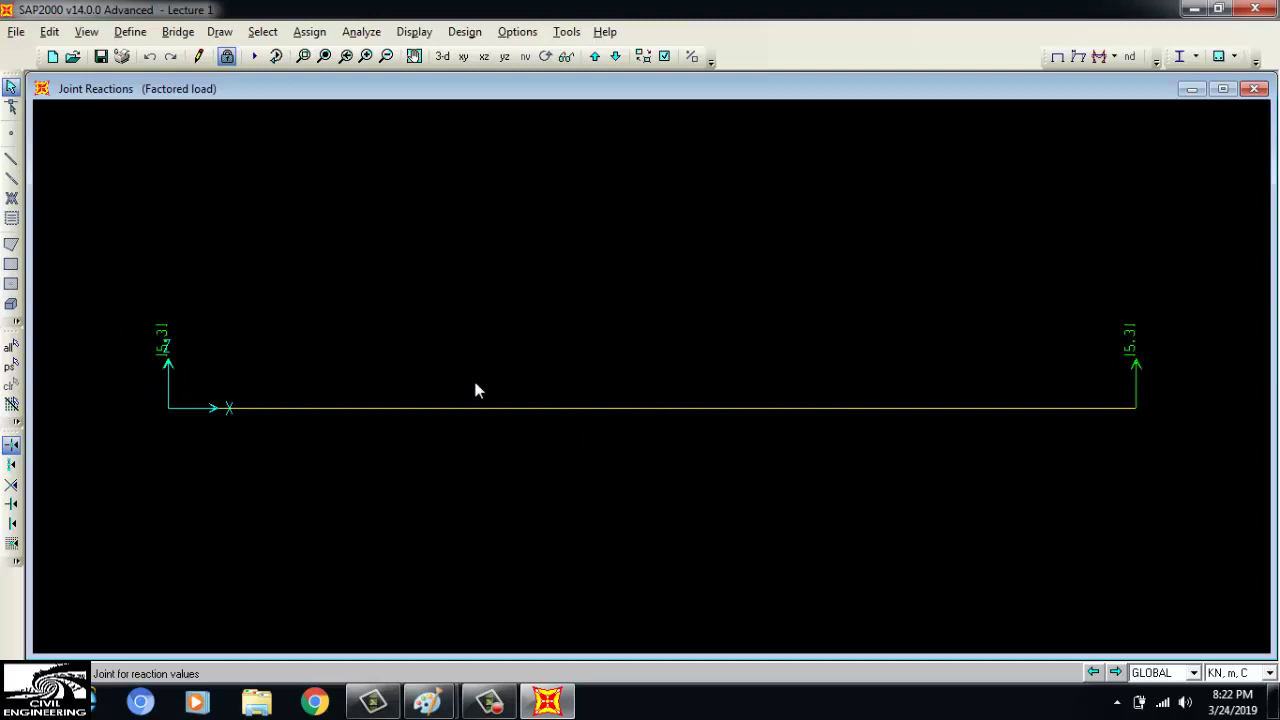
Display the beam's Shear 2-2 force diagram for the Factored load combination with values shown on the diagram
left_click(414, 32)
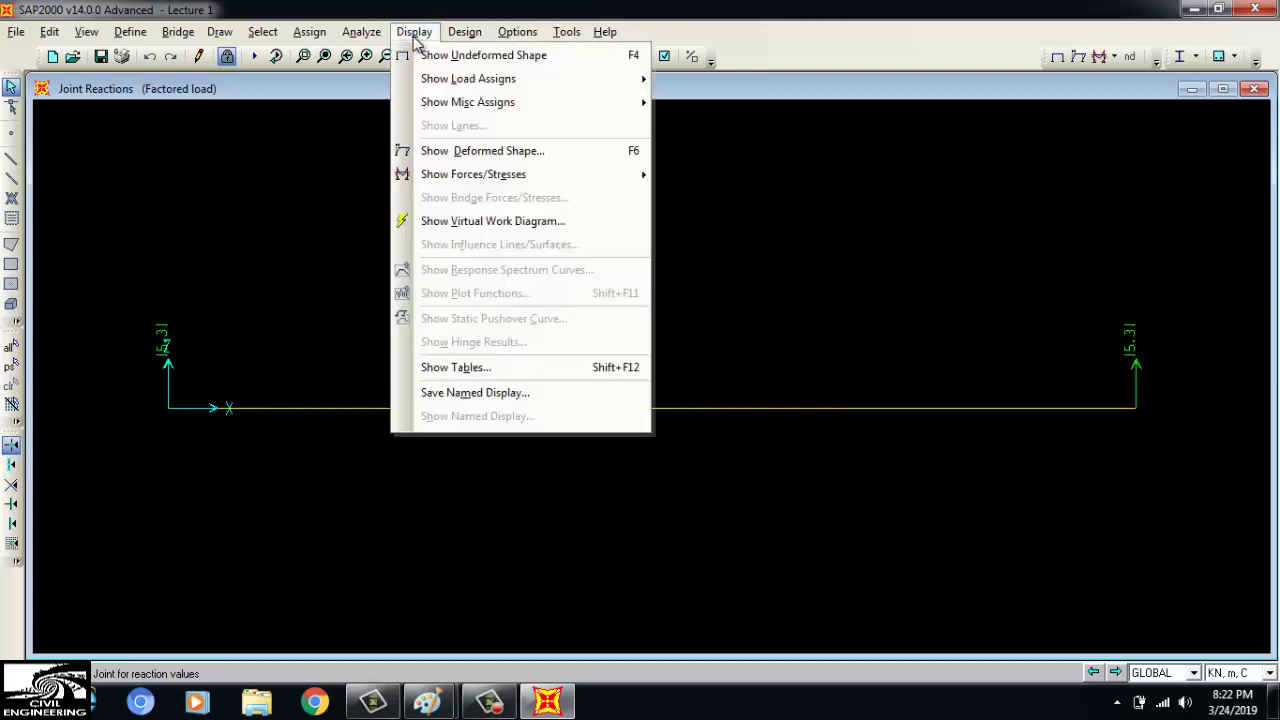
mouse_move(565, 178)
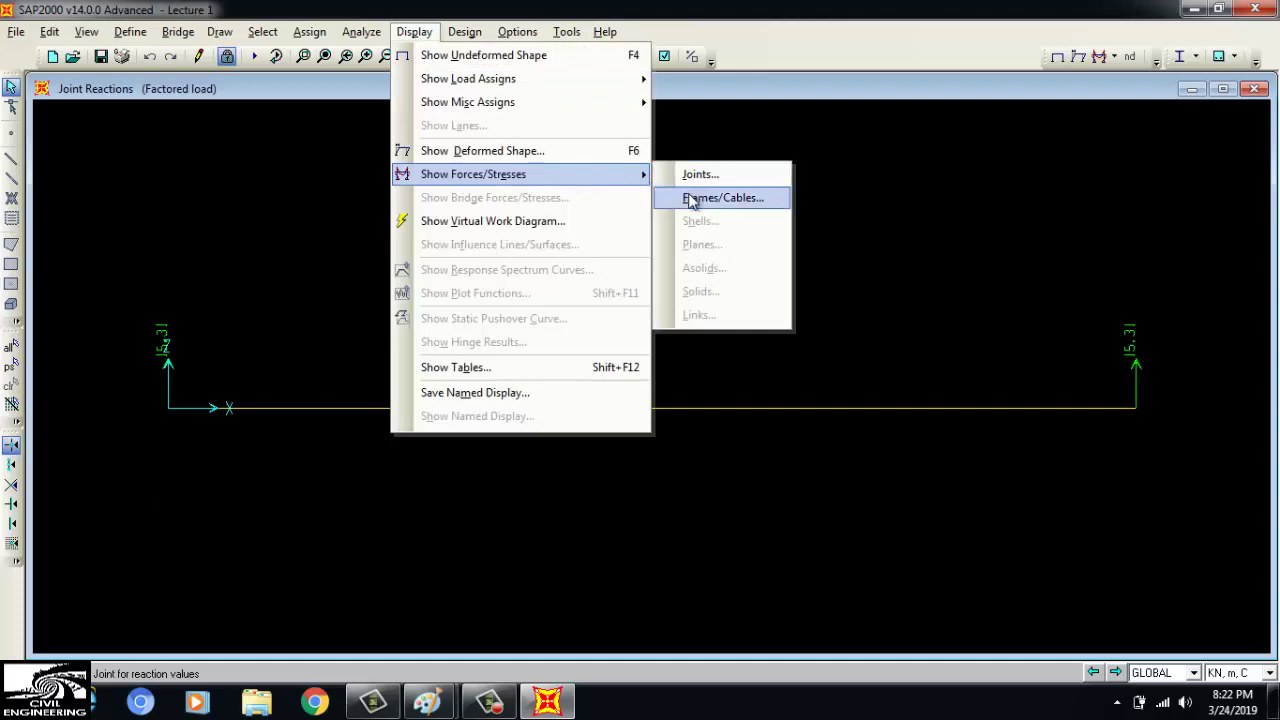
left_click(722, 197)
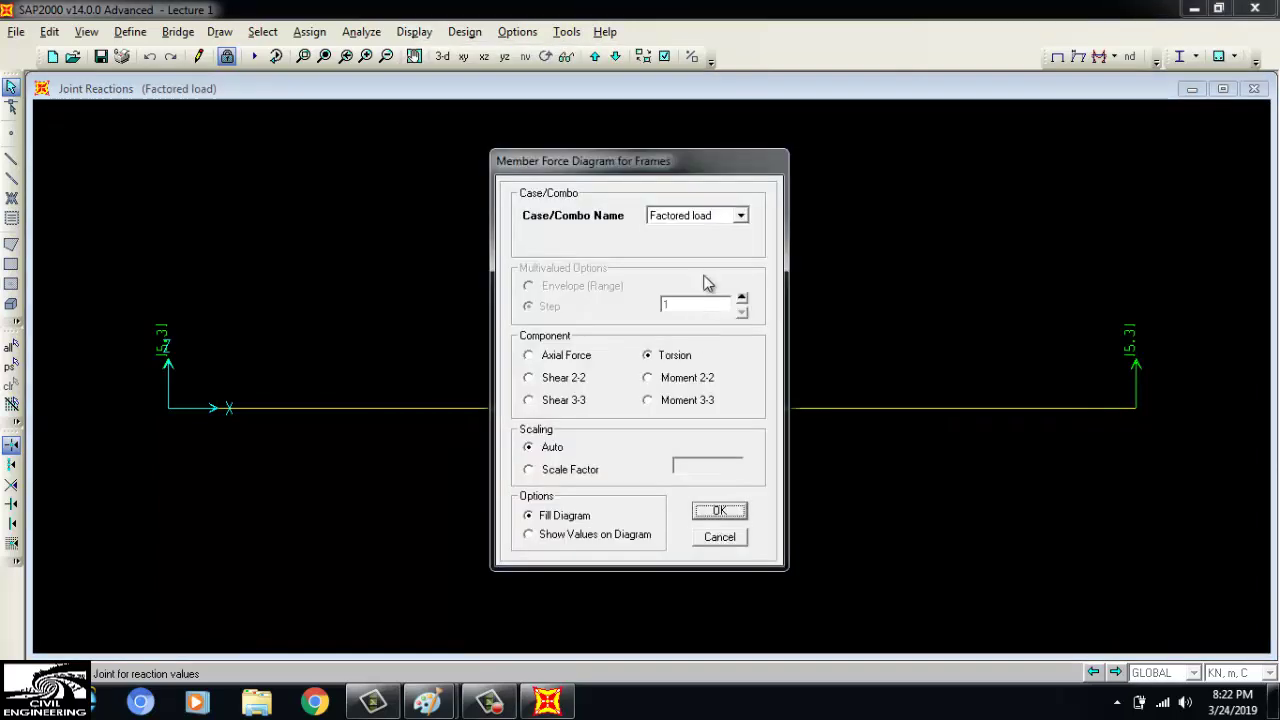
left_click(706, 222)
left_click(706, 222)
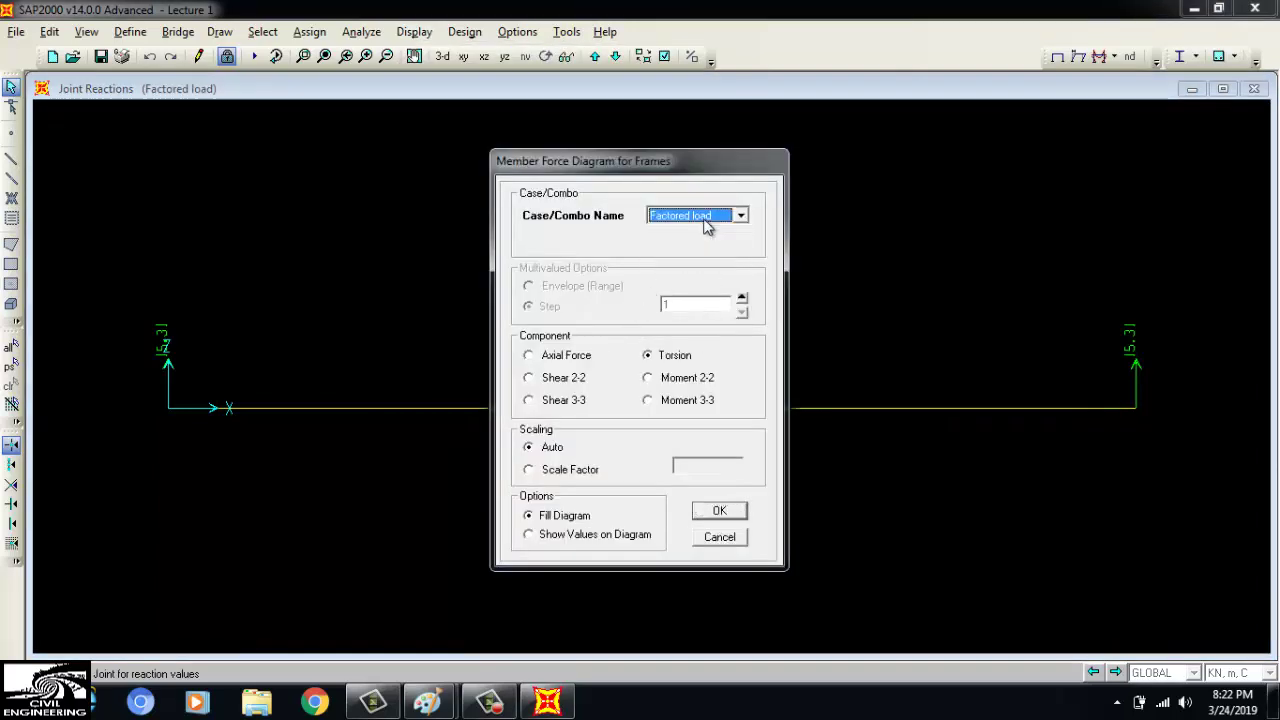
left_click(560, 386)
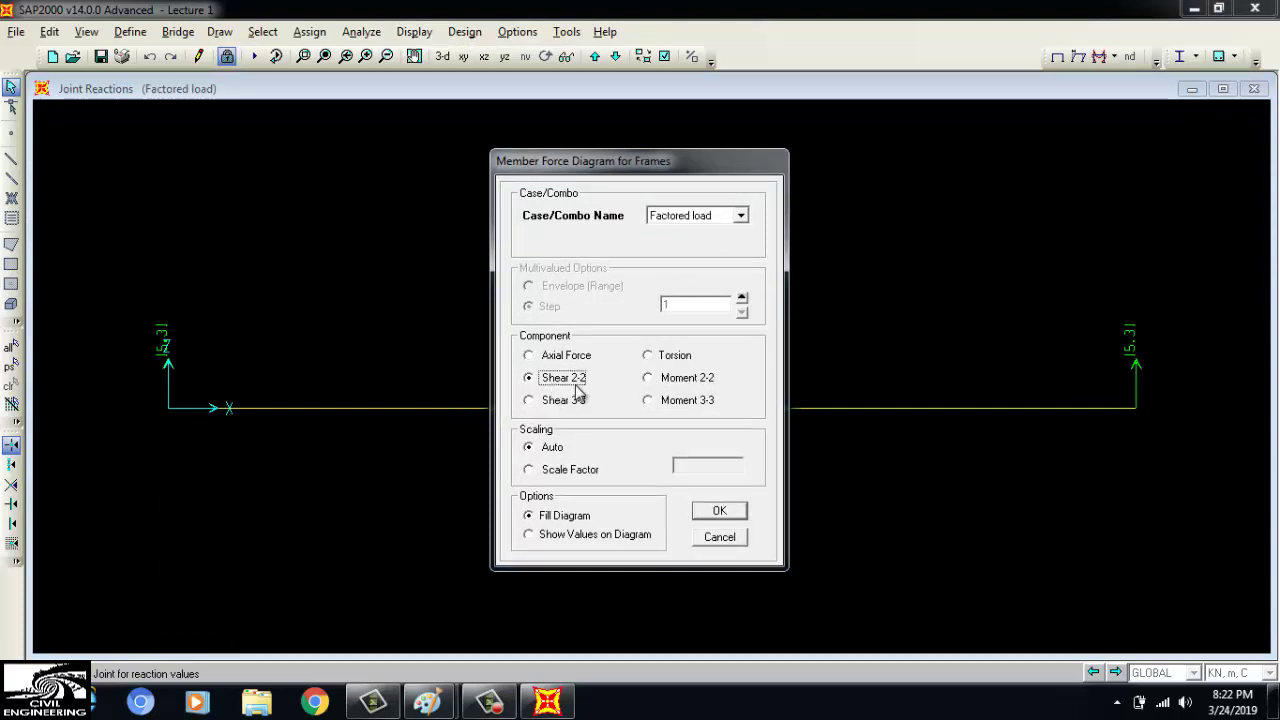
left_click(556, 535)
left_click(721, 513)
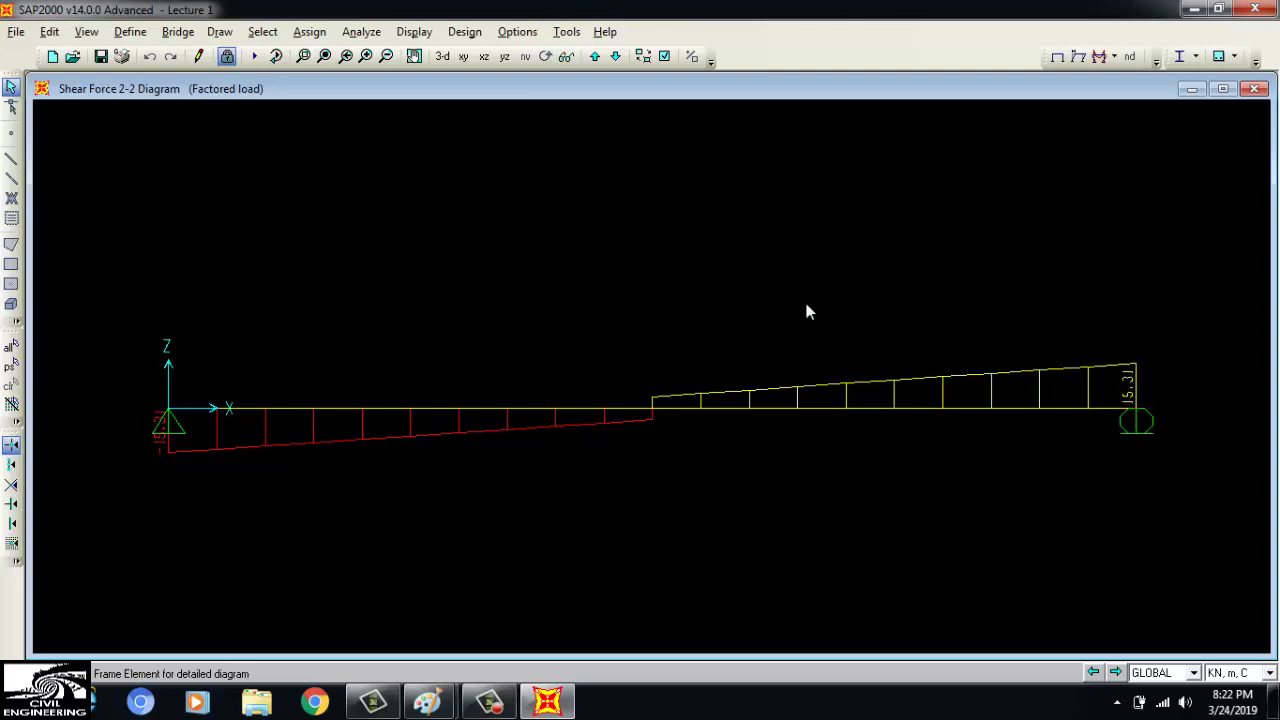
Display the beam's Moment 3-3 diagram for the Factored load combination with values shown on the diagram
left_click(414, 31)
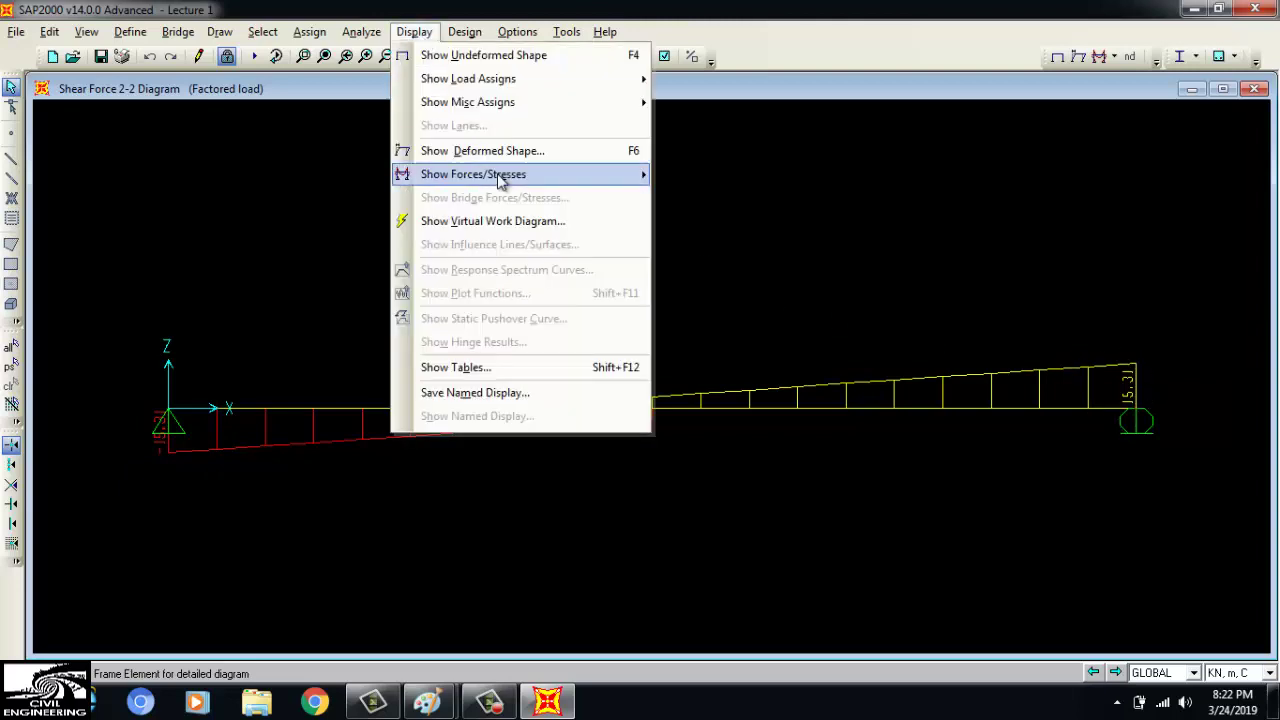
mouse_move(640, 173)
left_click(720, 197)
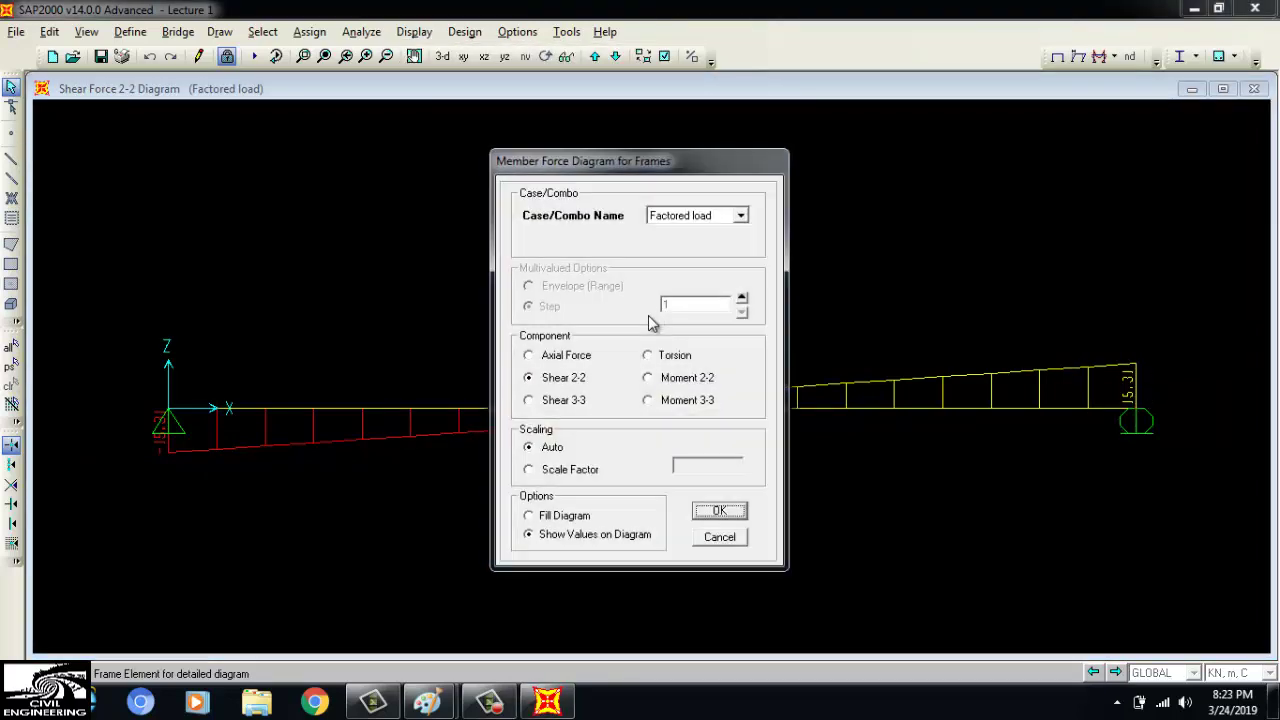
left_click(672, 404)
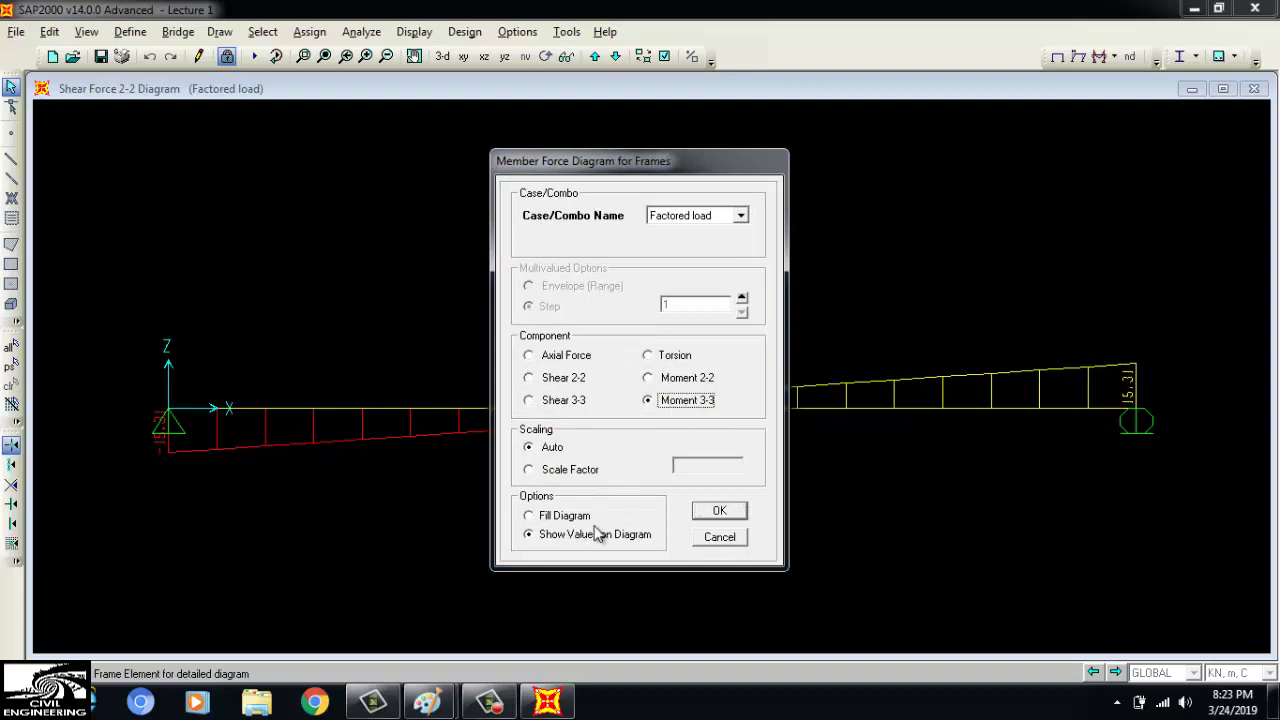
left_click(719, 512)
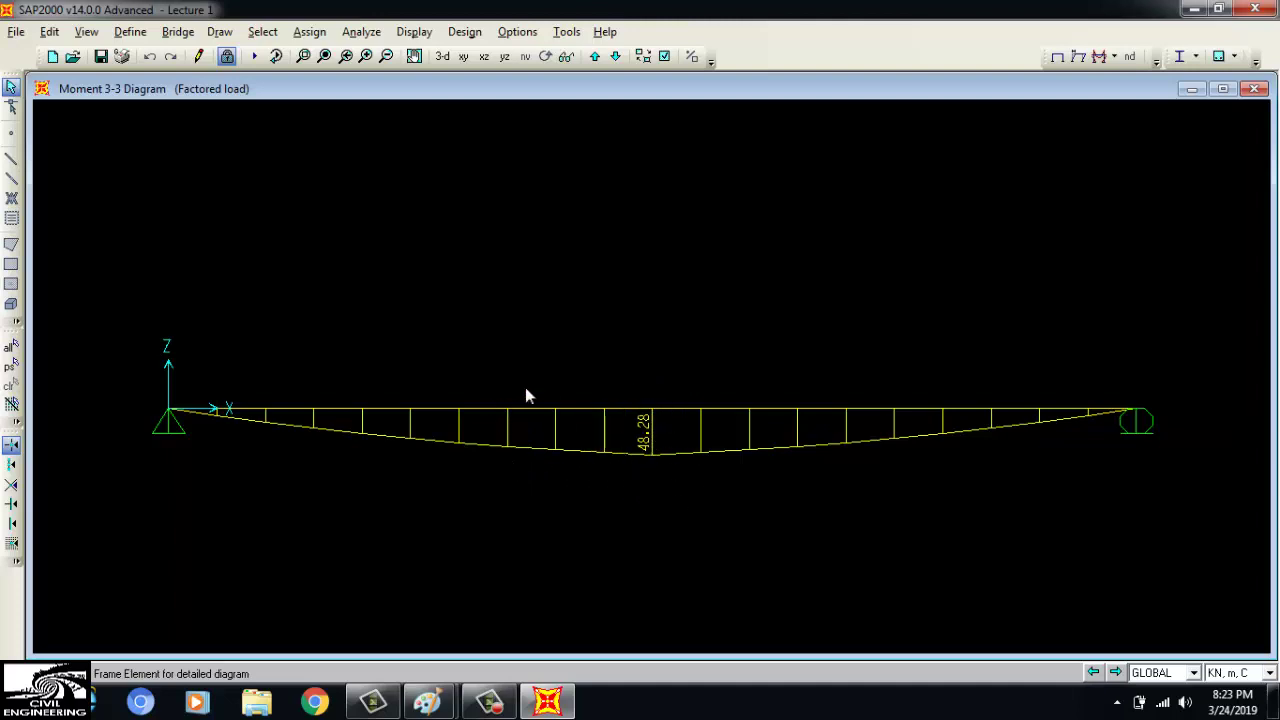
Change the factored Moment 3-3 diagram to a filled diagram
left_click(414, 31)
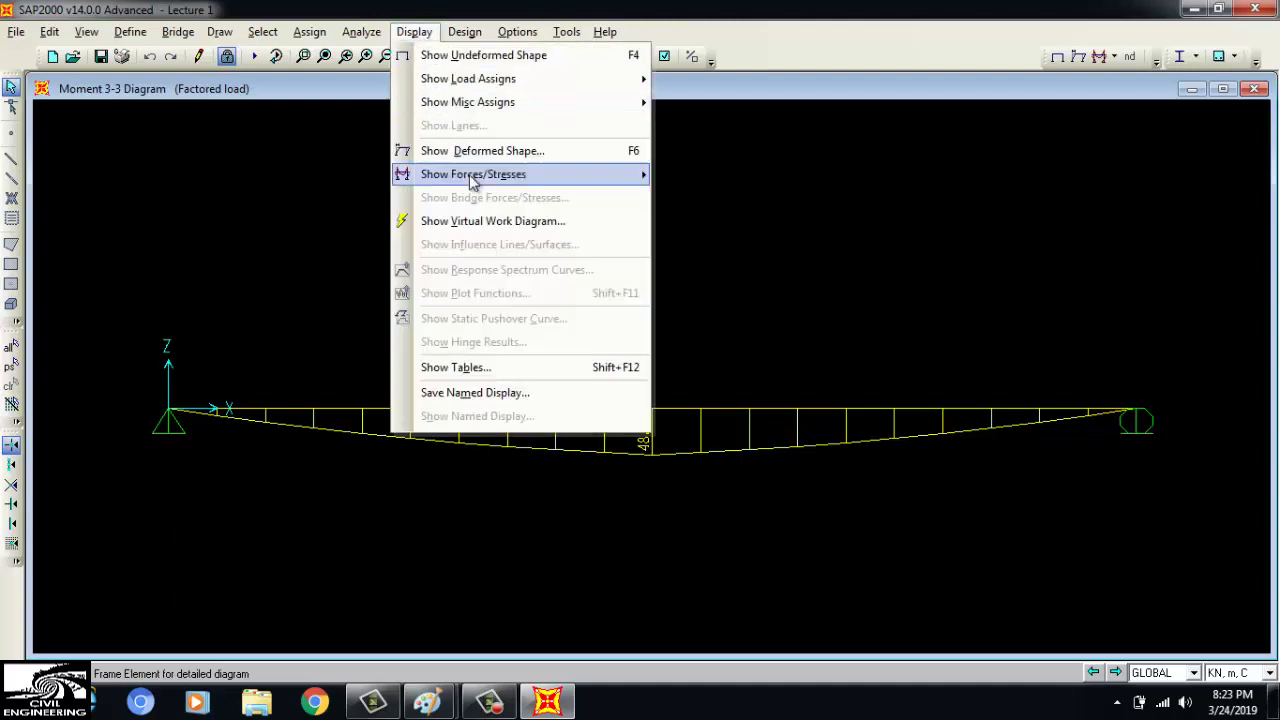
mouse_move(473, 180)
left_click(714, 197)
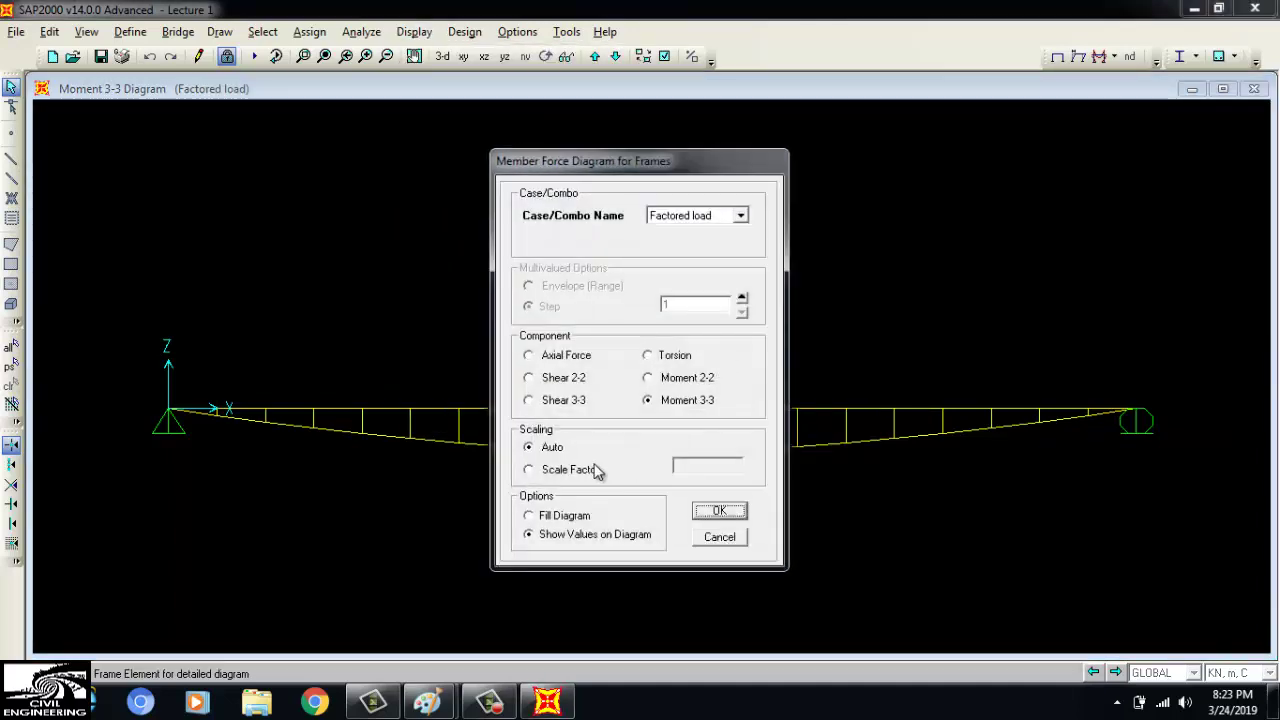
left_click(562, 515)
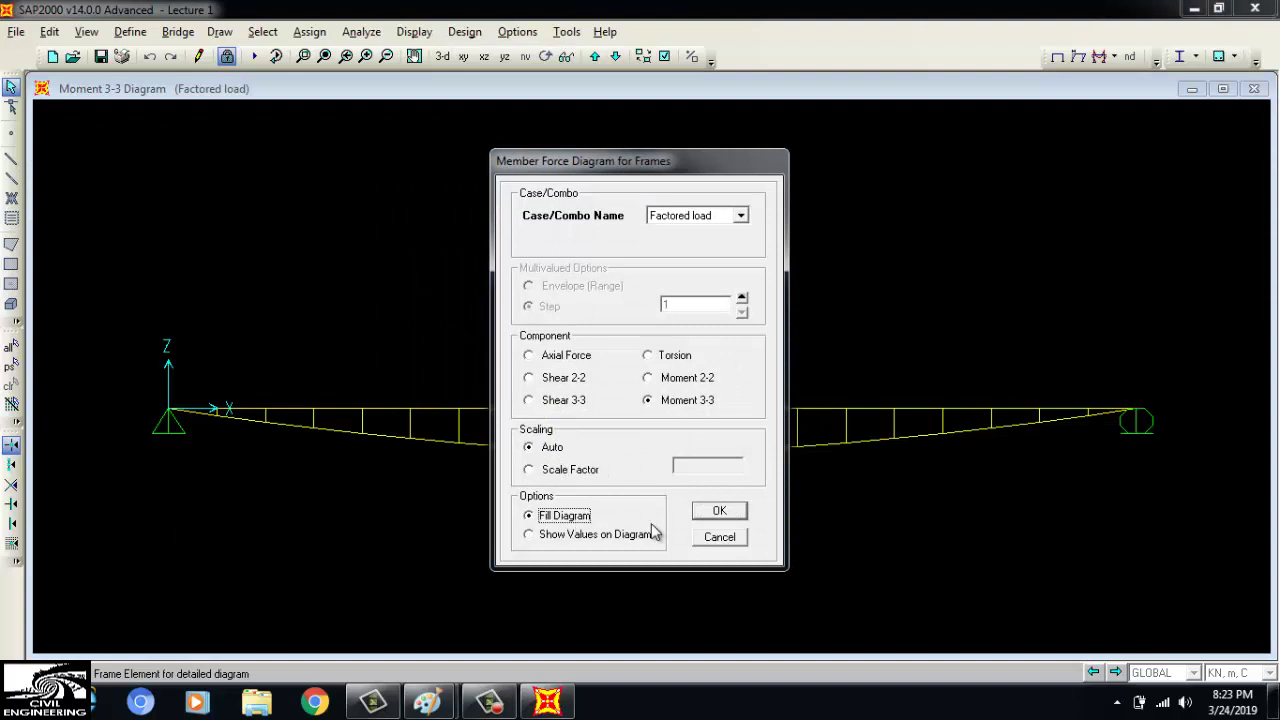
left_click(719, 512)
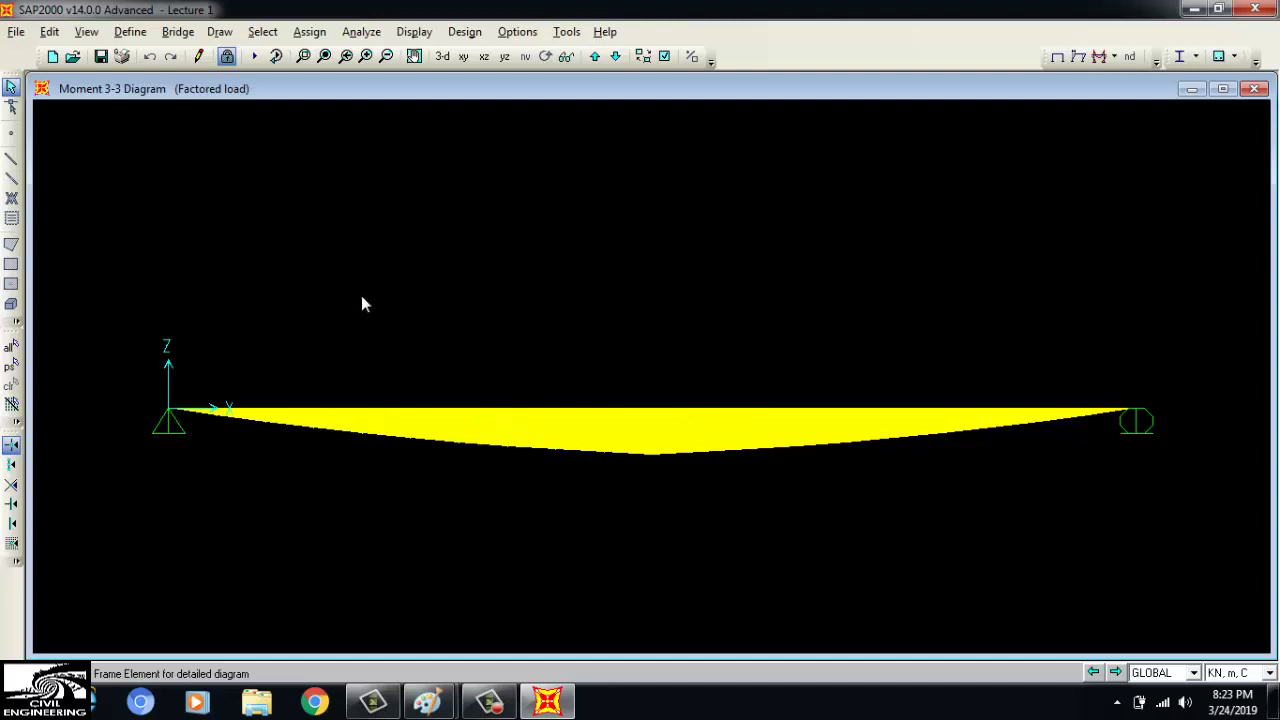
Examine the filled Moment 3-3 diagram of the beam in the 3D and XY views
left_click(442, 56)
middle_click_drag(538, 470, 556, 504, "shift")
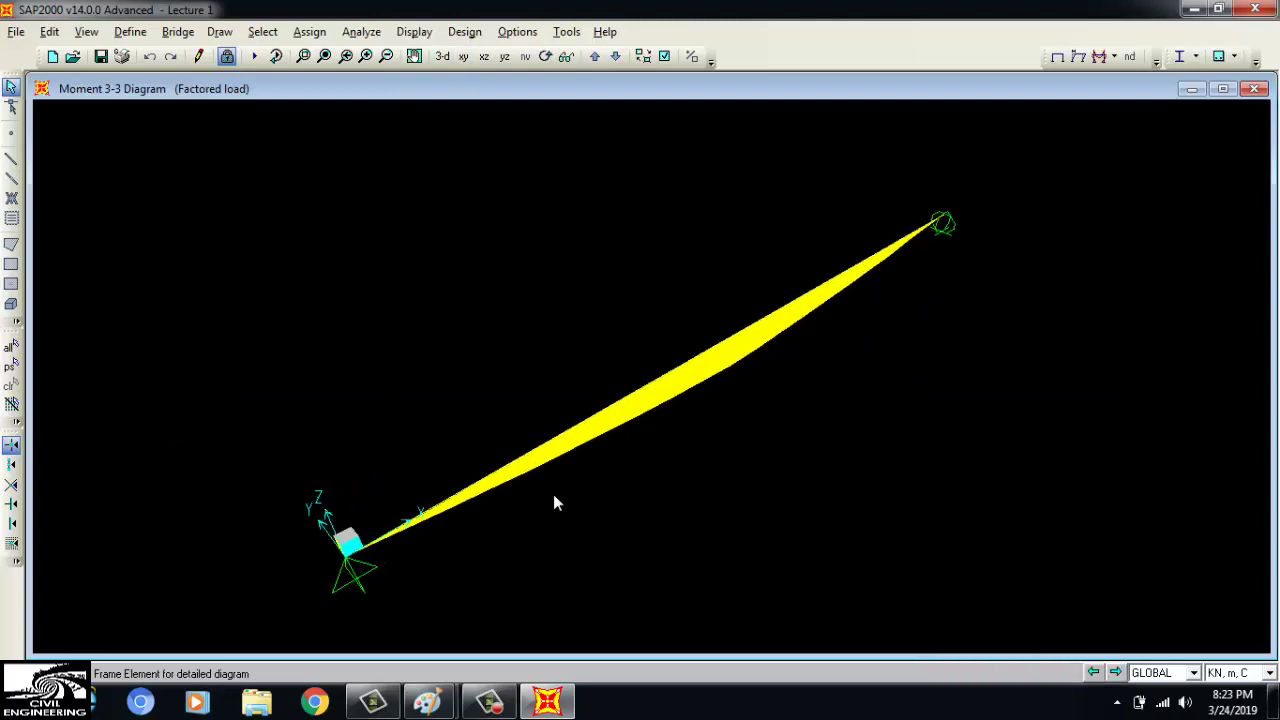
scroll(553, 494, "up", 2)
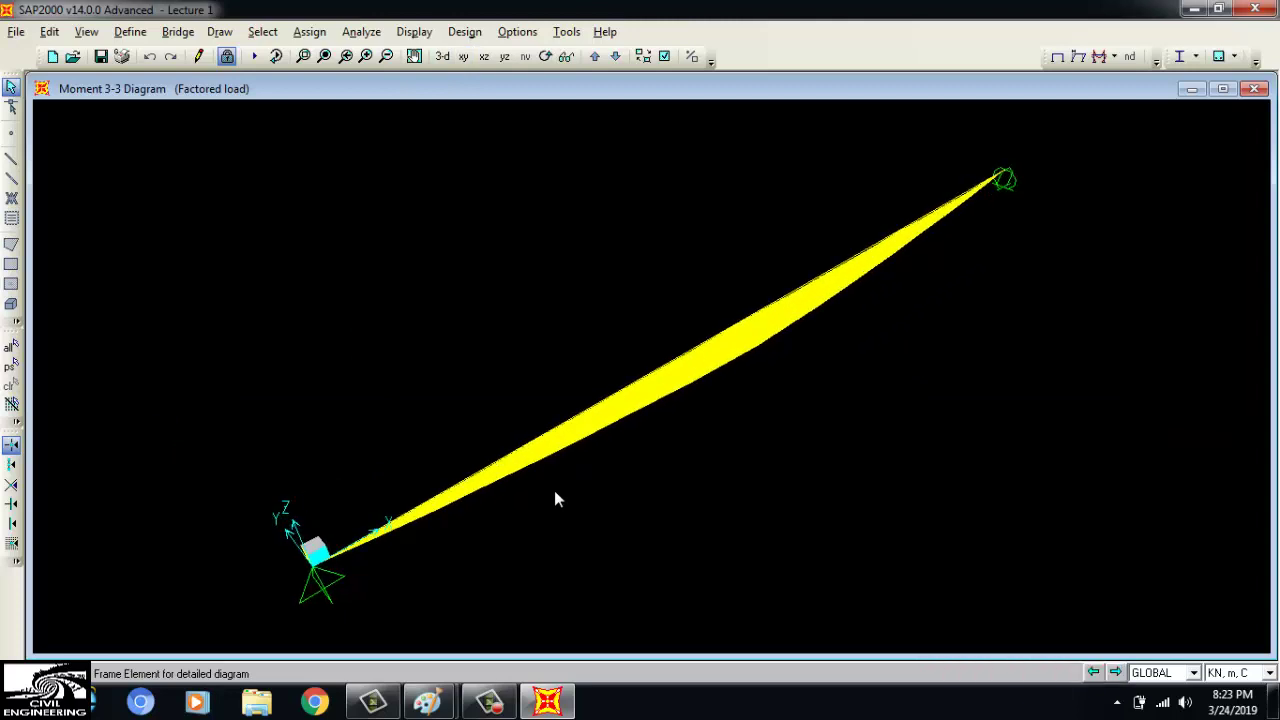
left_click(463, 58)
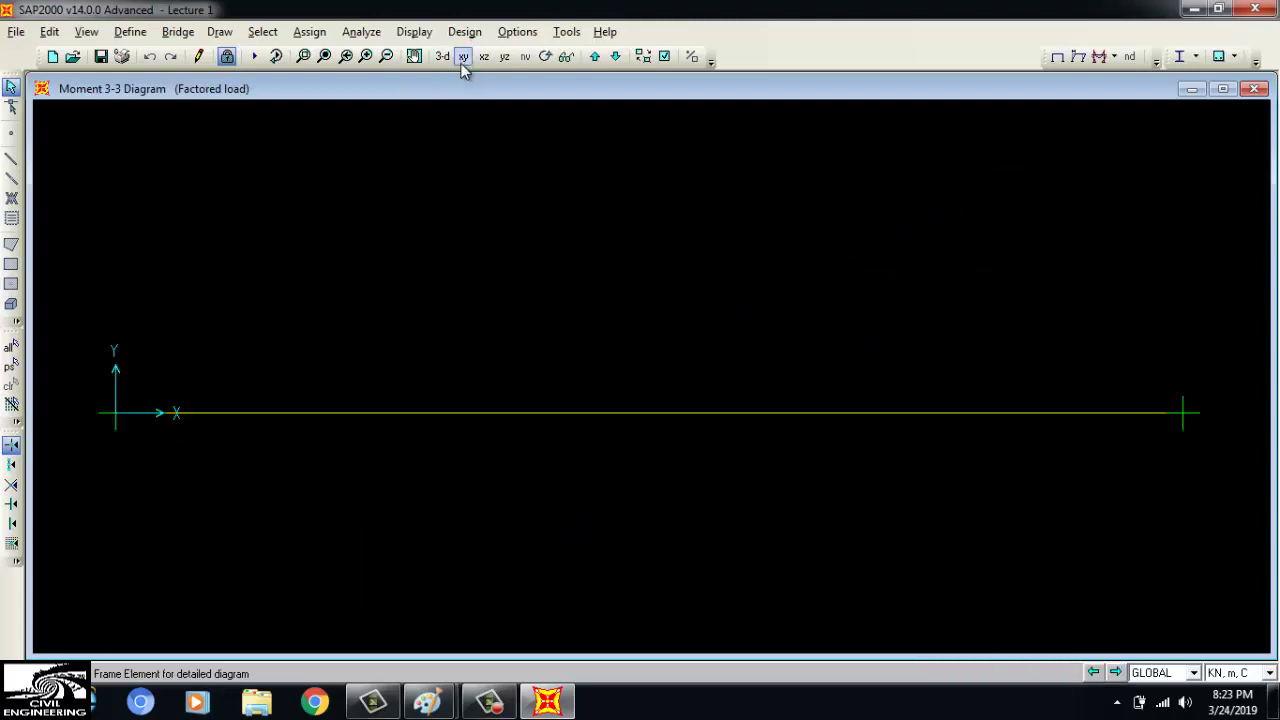